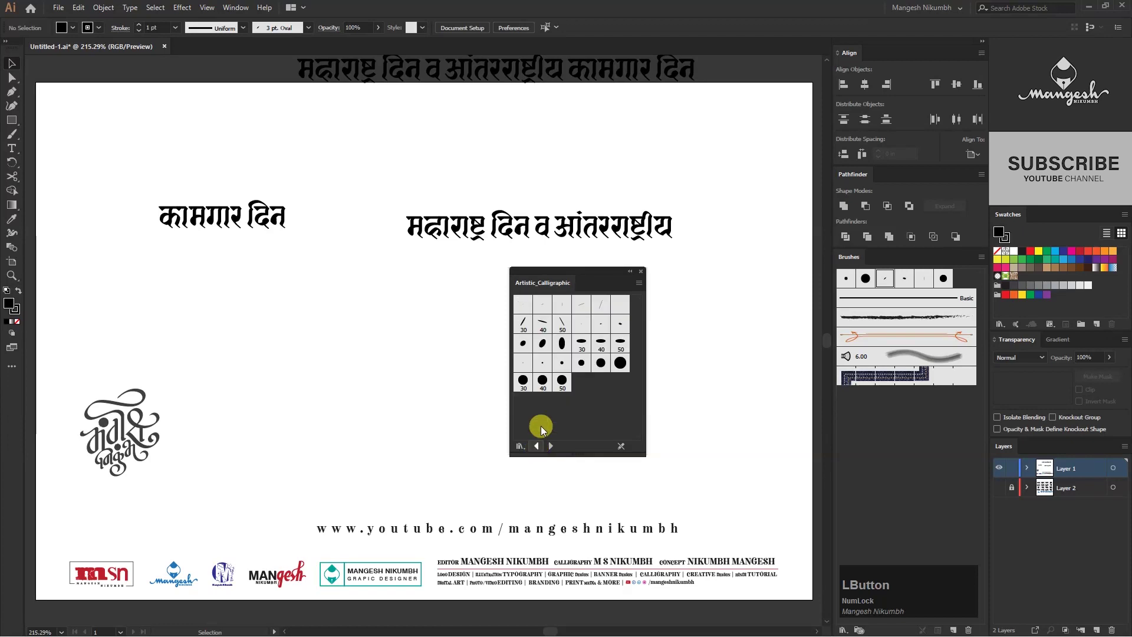
Configure the 3 pt. Oval calligraphic brush with a fixed 45° angle, 25% roundness and 5 pt size.
click(641, 271)
double_click(884, 277)
drag(769, 237, 534, 238)
click(506, 259)
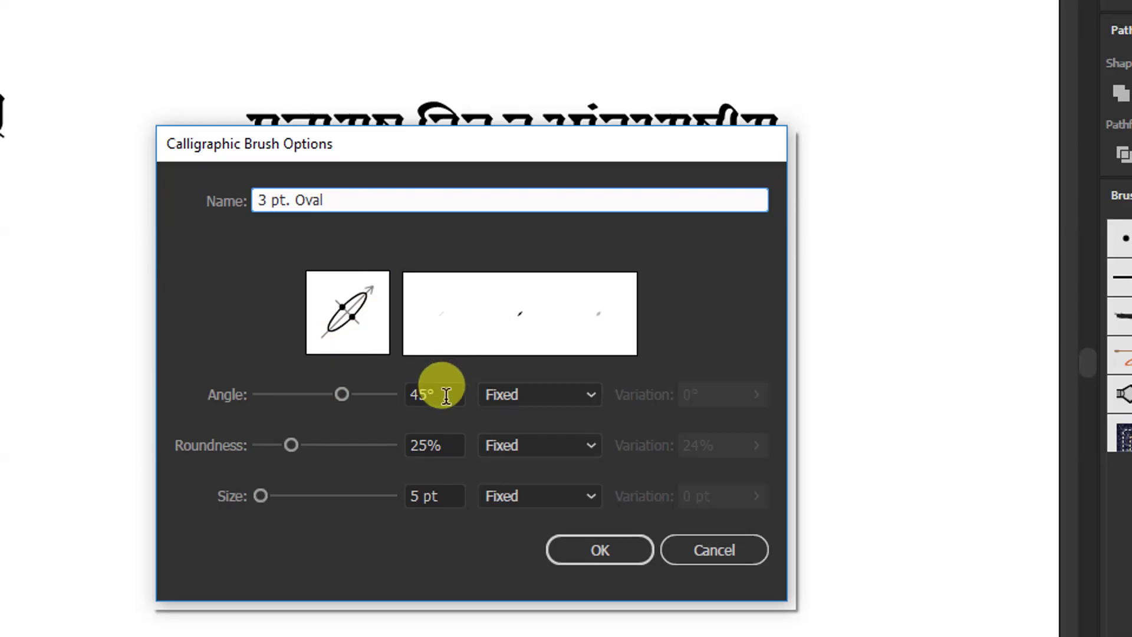
click(446, 395)
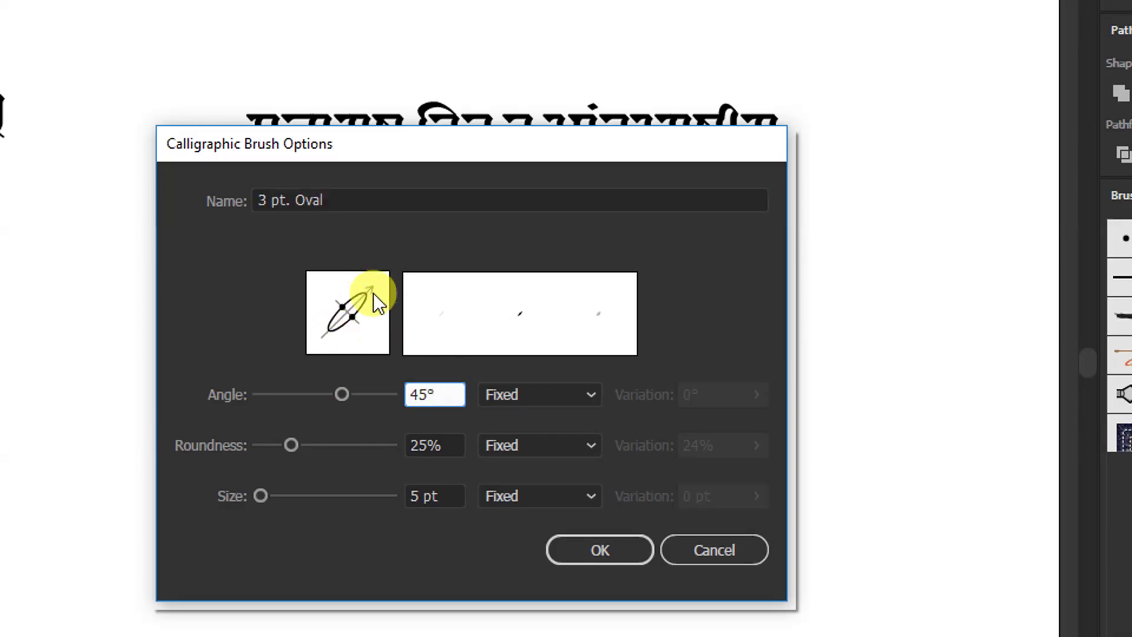
click(442, 438)
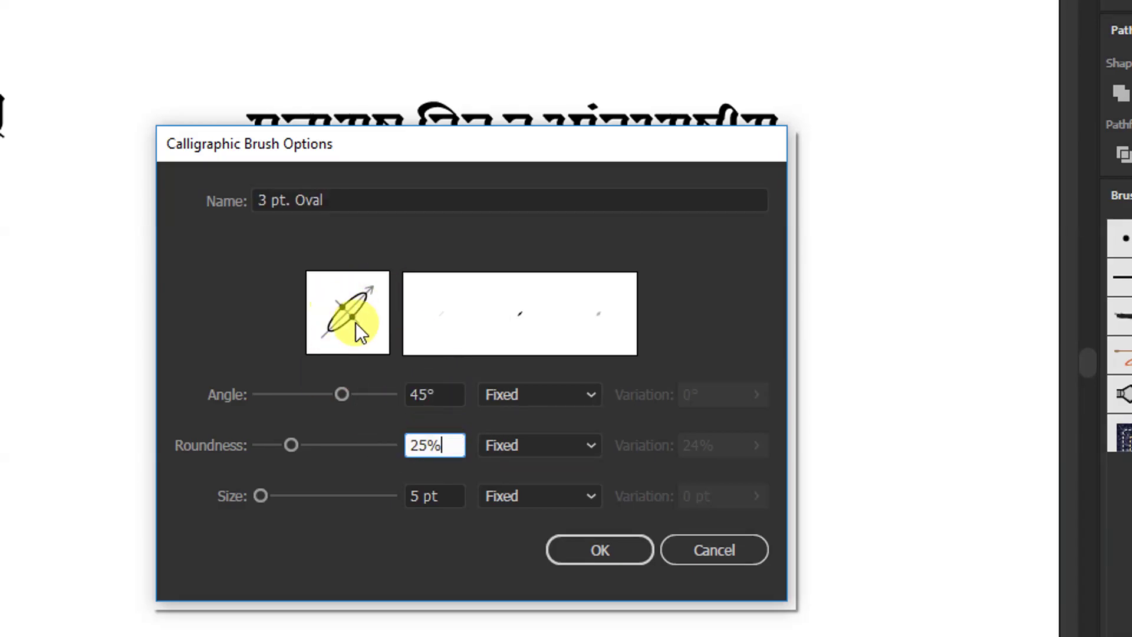
click(442, 495)
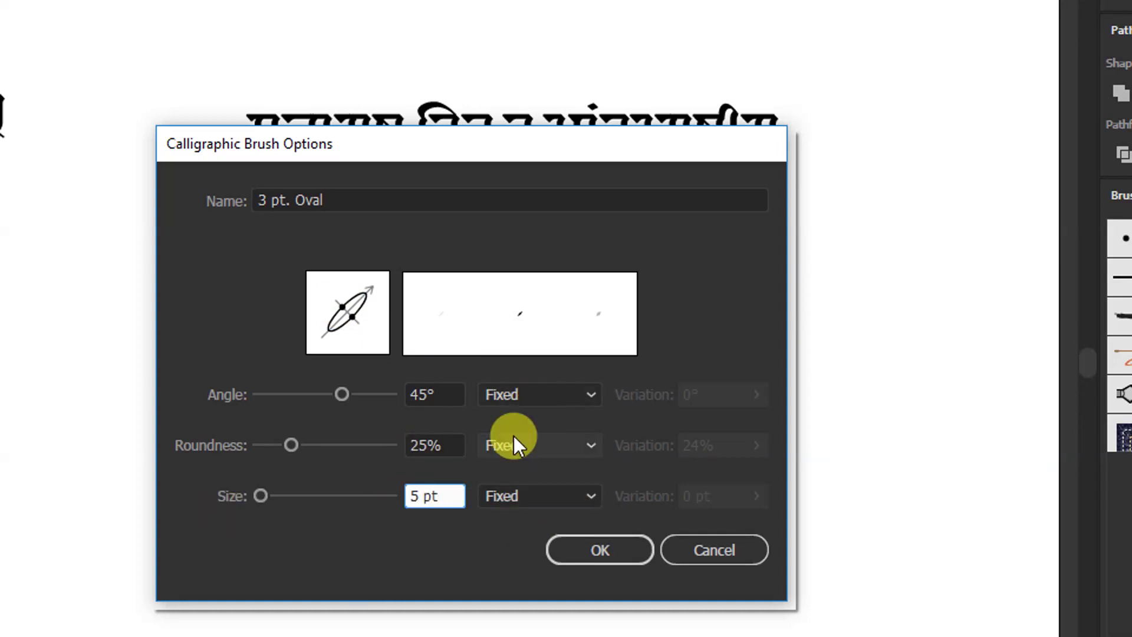
click(599, 551)
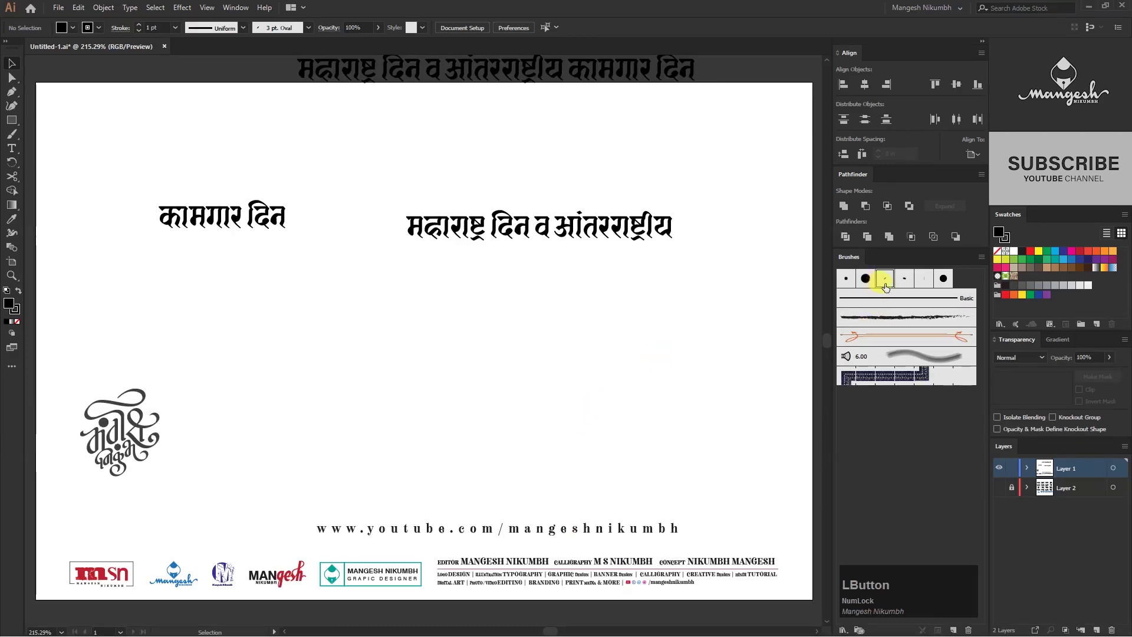
Paint a straight horizontal test stroke with the oval brush and set its stroke weight to 2 pt.
drag(314, 293, 606, 295)
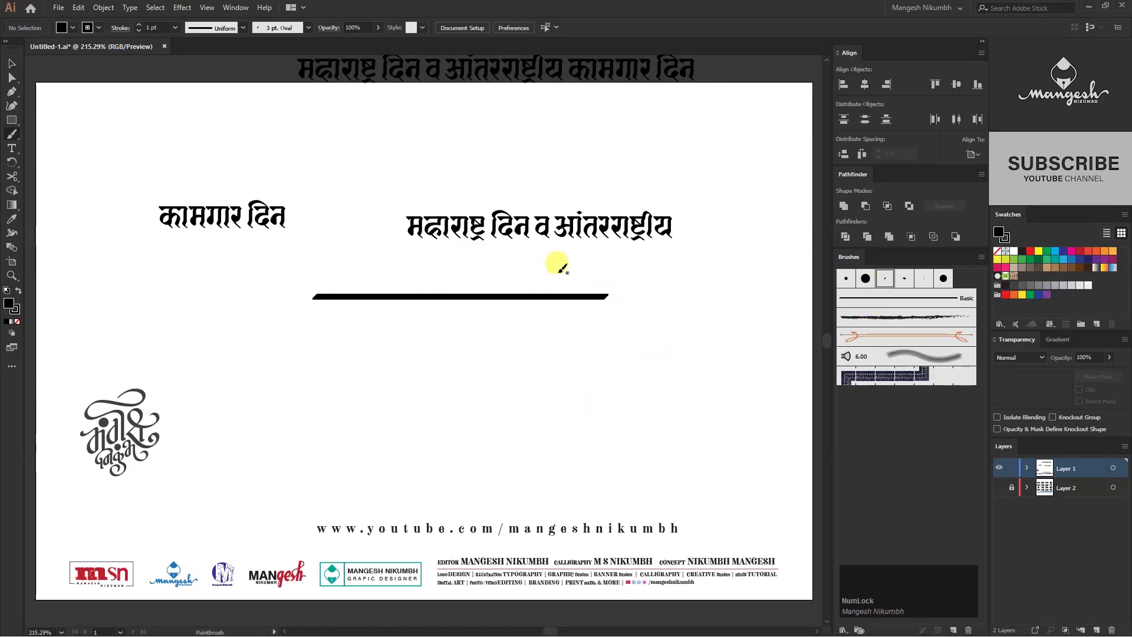
key(v)
click(175, 28)
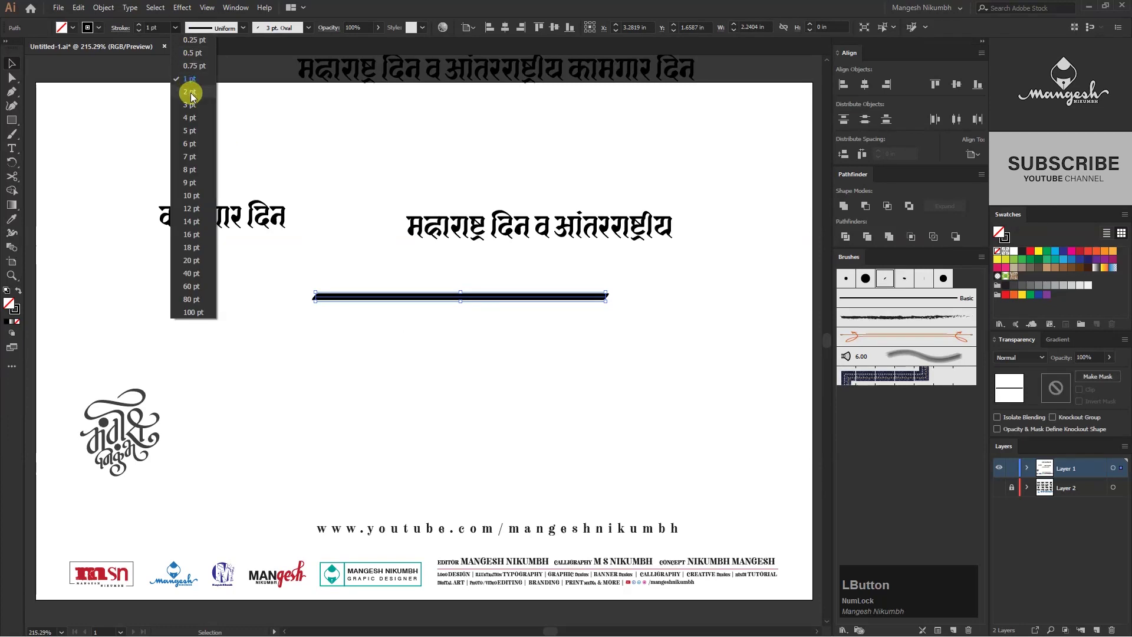
click(189, 92)
click(321, 341)
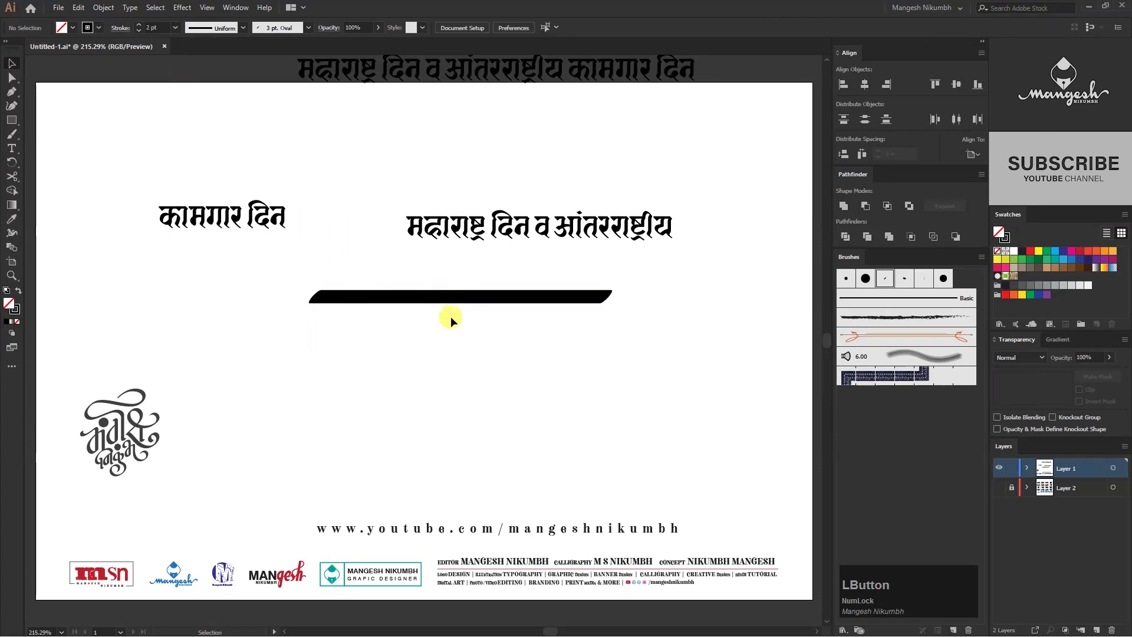
Replace the test stroke with a new long horizontal headline stroke for the lettering.
drag(444, 301, 392, 298)
drag(558, 334, 477, 271)
key(Delete)
key(b)
mouse_move(245, 298)
mouse_down()
mouse_move(588, 273)
mouse_move(593, 297)
mouse_up()
Paint का under the headline with a looping tail below it, and start the letter म beside it.
key(space)
mouse_move(306, 331)
mouse_down()
mouse_move(292, 296)
mouse_move(285, 360)
mouse_move(276, 315)
mouse_move(252, 340)
mouse_move(348, 368)
mouse_move(302, 416)
mouse_up()
key(ctrl+0)
key(ctrl+z)
key(ctrl+minus)
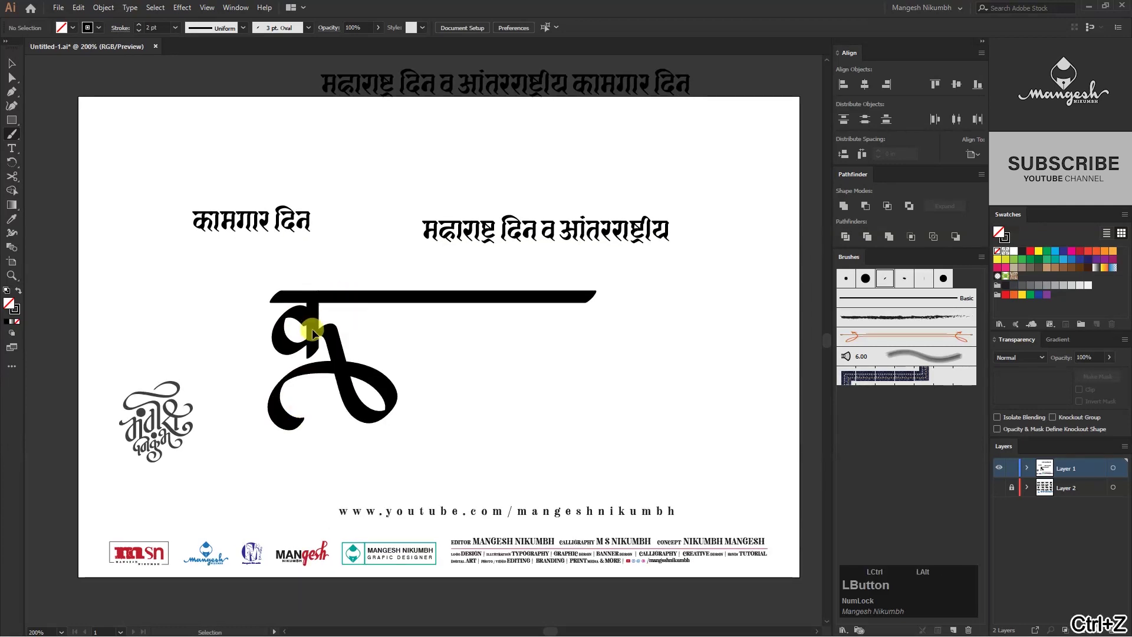
mouse_move(349, 333)
mouse_down()
mouse_move(350, 300)
mouse_move(395, 310)
mouse_move(383, 305)
mouse_move(380, 336)
mouse_move(399, 310)
mouse_up()
key(ctrl+z)
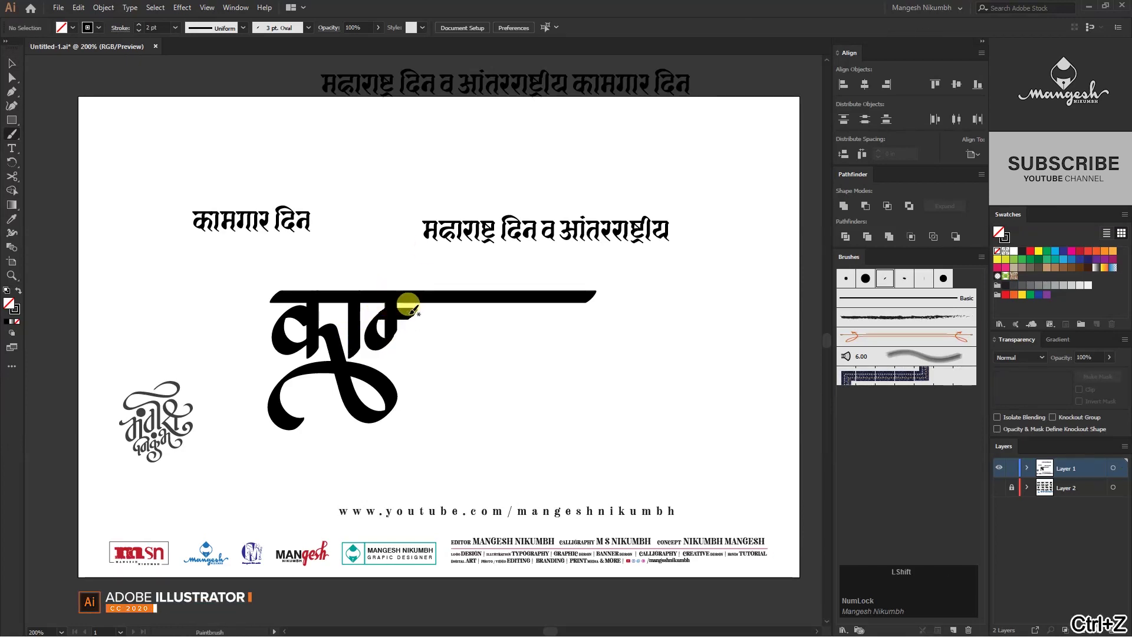
Adjust the crossbar of म and paint its right stem down from the headline.
key(v)
click(405, 317)
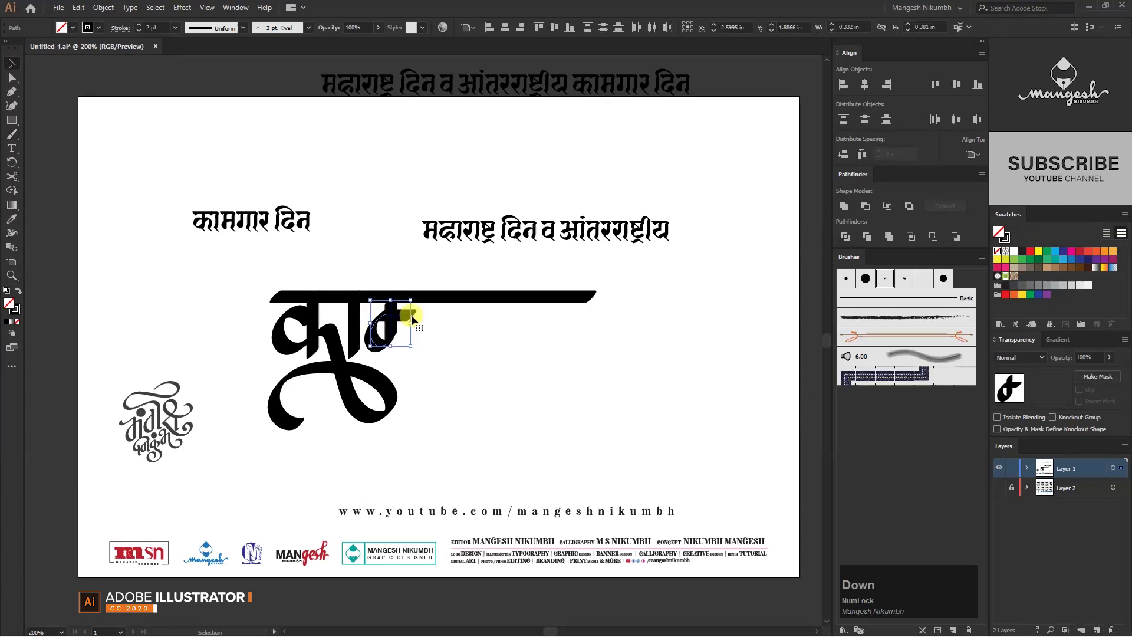
key(a)
key(ctrl+shift+a)
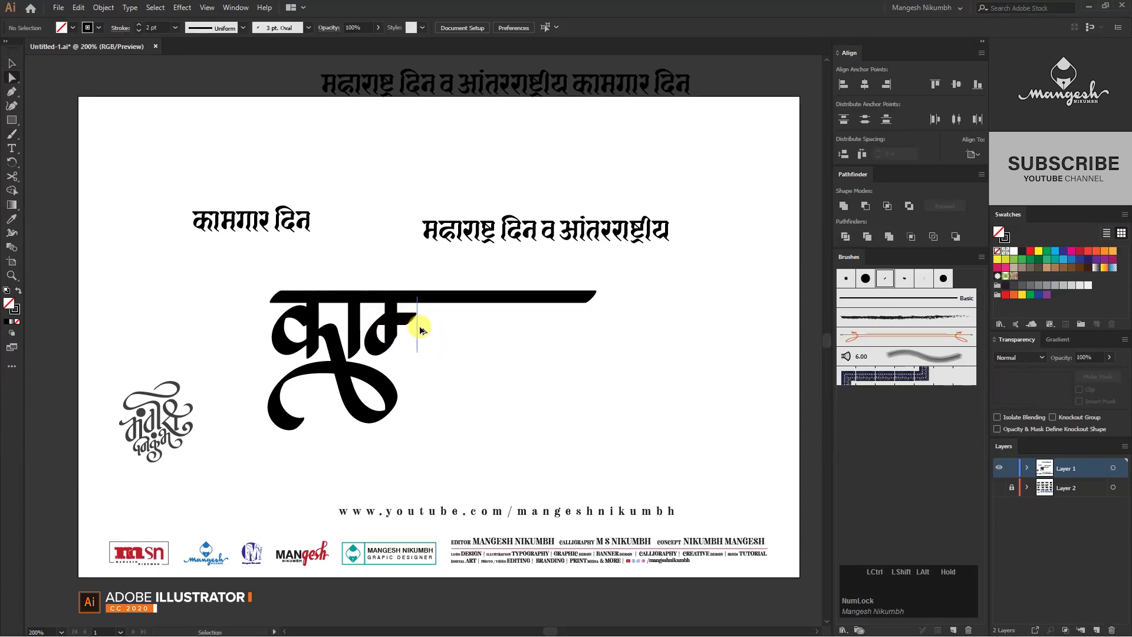
click(399, 310)
key(b)
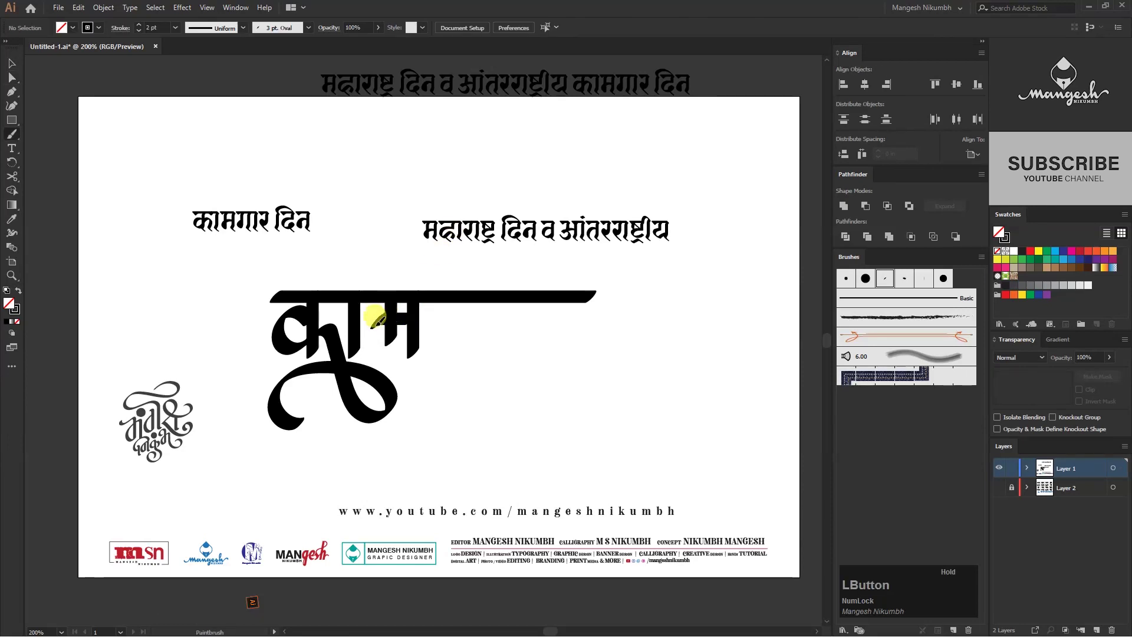
key(v)
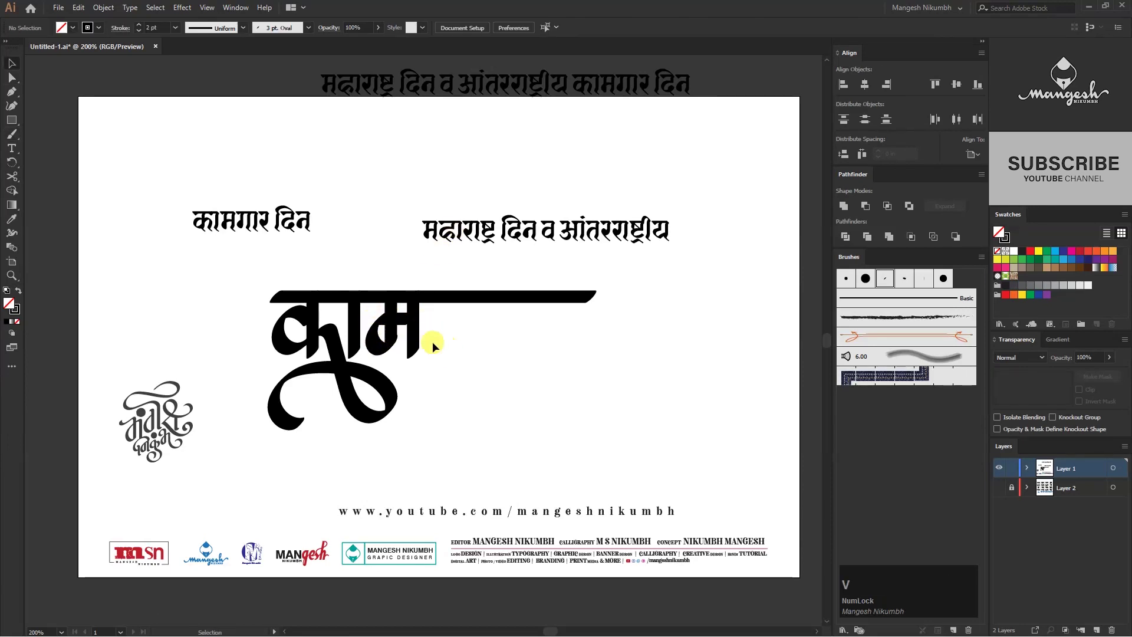
mouse_move(377, 318)
mouse_down()
mouse_move(462, 321)
mouse_move(450, 315)
mouse_move(450, 328)
mouse_up()
key(Delete)
Paint गार to complete the word कामगार, ending र in a long sweeping tail with a curl.
mouse_move(458, 369)
mouse_down()
mouse_move(435, 308)
mouse_move(470, 323)
mouse_up()
key(Right)
key(Right)
mouse_move(471, 328)
mouse_down()
mouse_move(662, 336)
mouse_move(648, 357)
mouse_up()
click(509, 324)
Paint a shorter, thinner headline with its first stem beneath कामगार for the word दिन, deleting the unwanted stroke.
key(b)
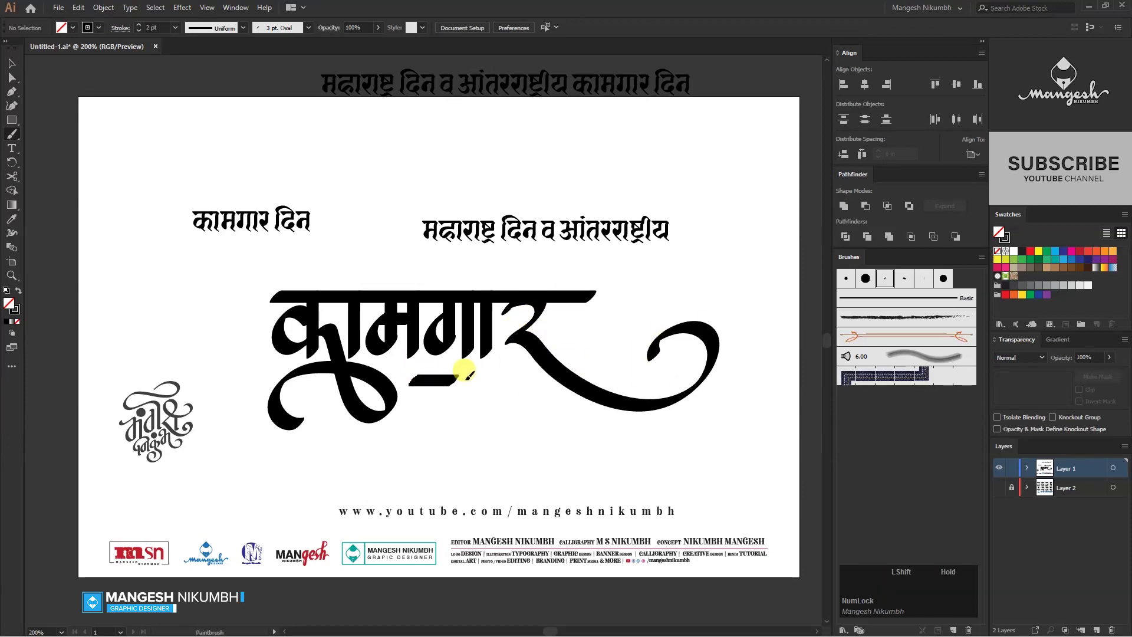
mouse_move(420, 383)
mouse_down()
mouse_move(423, 413)
mouse_move(403, 396)
mouse_move(415, 360)
mouse_up()
key(v)
drag(520, 361, 494, 373)
drag(437, 393, 449, 387)
click(470, 392)
click(451, 373)
key(Delete)
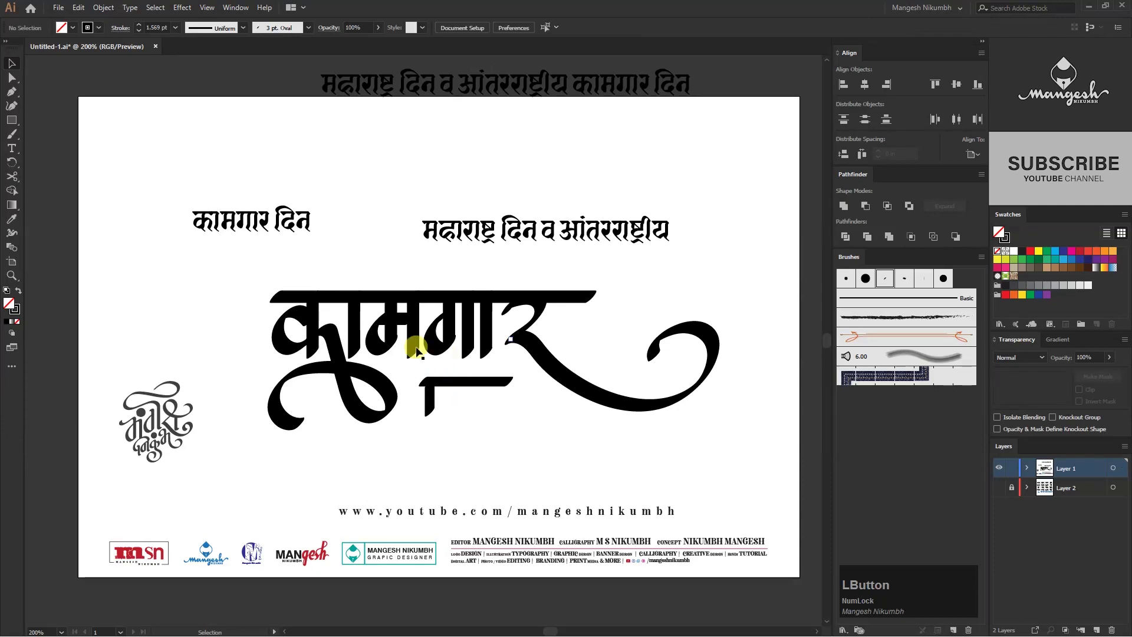
Paint the letter strokes of दिन around the small headline below कामगार.
key(b)
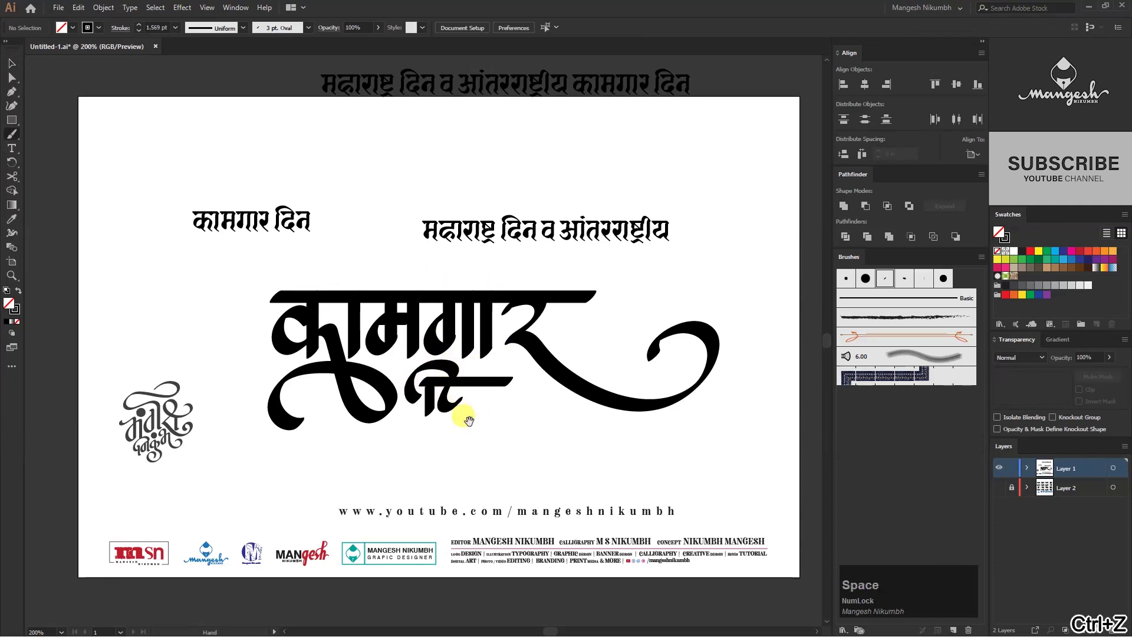
drag(481, 417, 456, 386)
key(ctrl+plus)
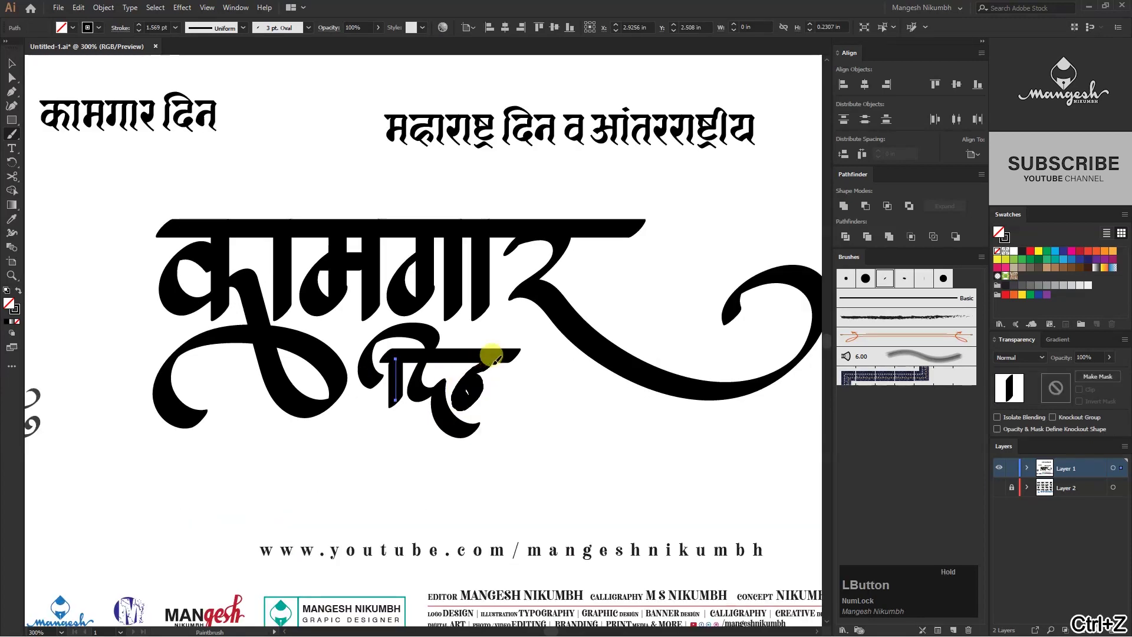
key(ctrl+z)
Extend both ends of the headline above दिन slightly outward by moving its anchor points.
key(a)
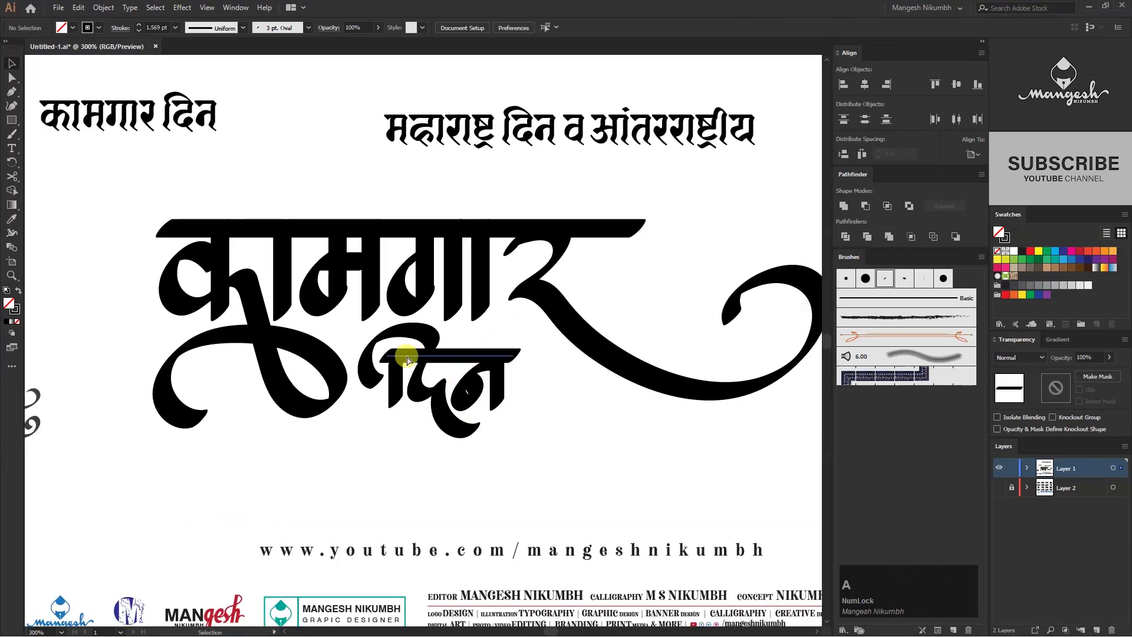
click(392, 357)
key(Left)
click(514, 356)
key(Right)
key(Right)
key(v)
click(531, 383)
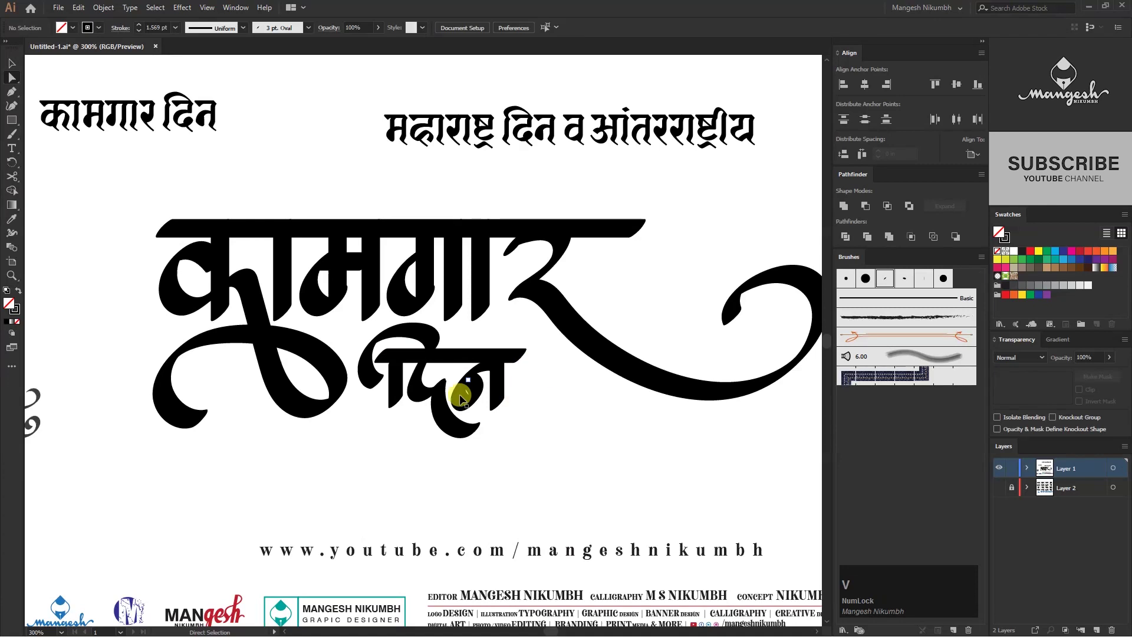
Delete the short tail of द in दिन and repaint it as a longer downward curl.
click(455, 423)
key(BackSpace)
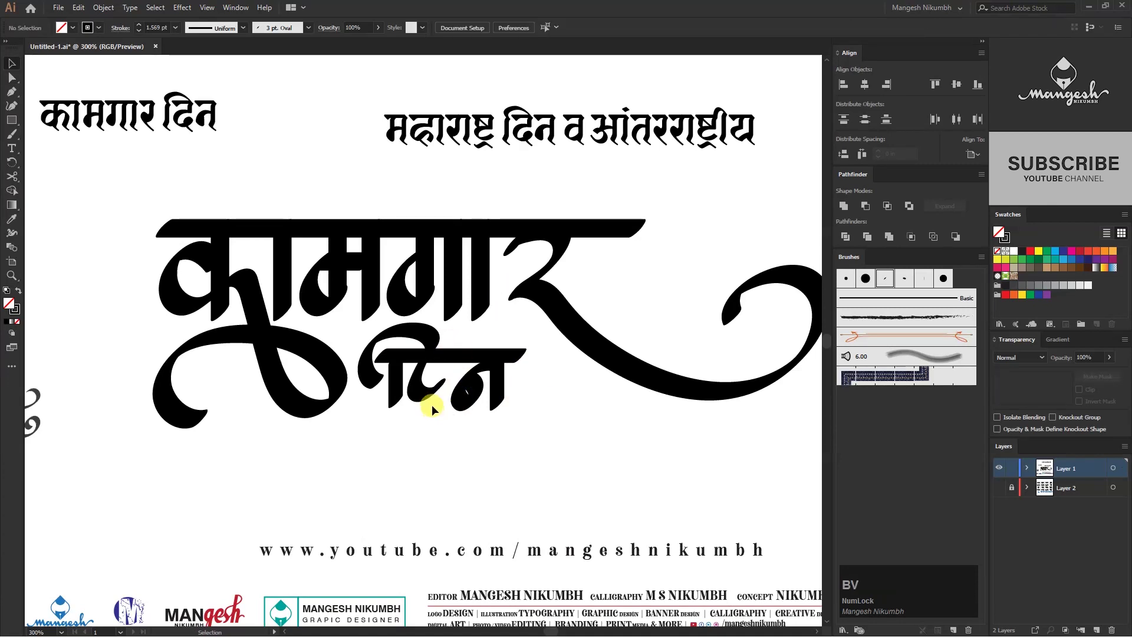
drag(422, 389, 424, 384)
key(BackSpace)
key(b)
mouse_move(432, 331)
mouse_down()
mouse_move(439, 358)
mouse_move(419, 394)
mouse_move(437, 390)
mouse_move(506, 437)
mouse_up()
key(ctrl+z)
key(ctrl+z)
drag(435, 394, 501, 447)
key(ctrl+z)
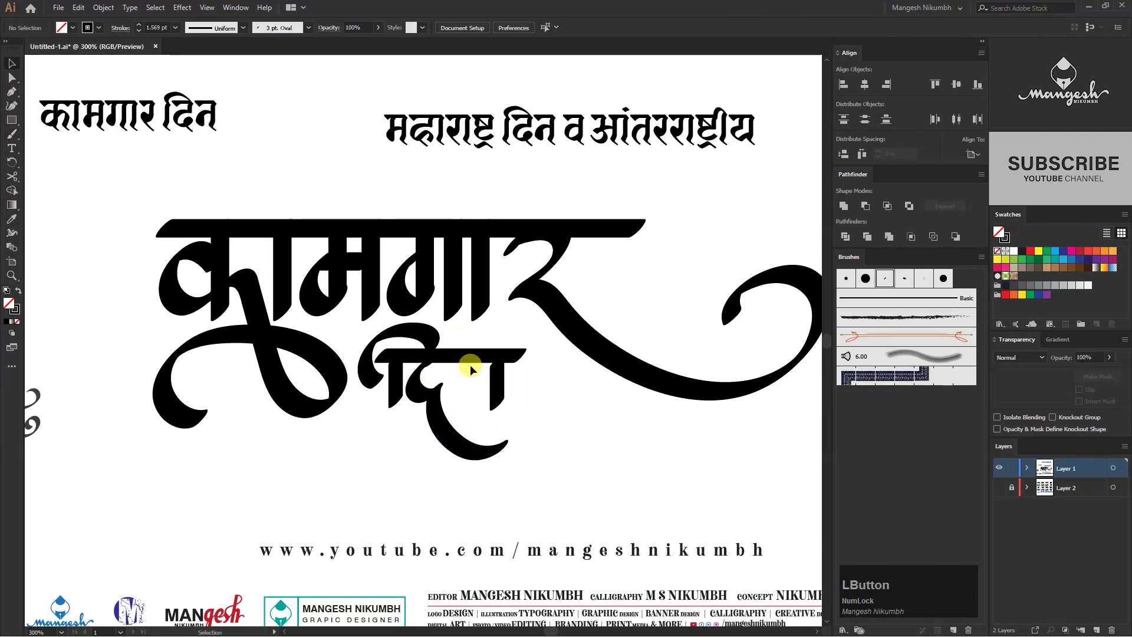
Repaint the left curve of न in दिन and tidy the neighbouring strokes.
mouse_move(479, 373)
mouse_down()
mouse_move(495, 375)
mouse_move(395, 387)
mouse_up()
key(v)
key(Left)
key(Left)
key(Left)
click(543, 383)
key(a)
click(396, 361)
key(Delete)
key(v)
click(532, 472)
Delete the strokes of र in कामगार and repaint it with a rounder curl at the end of its tail.
scroll(532, 482, down, 1)
click(583, 401)
key(Delete)
mouse_move(518, 360)
mouse_down()
mouse_move(626, 375)
mouse_move(640, 397)
mouse_up()
key(v)
drag(463, 392, 524, 400)
click(626, 321)
key(Delete)
key(b)
key(ctrl+z)
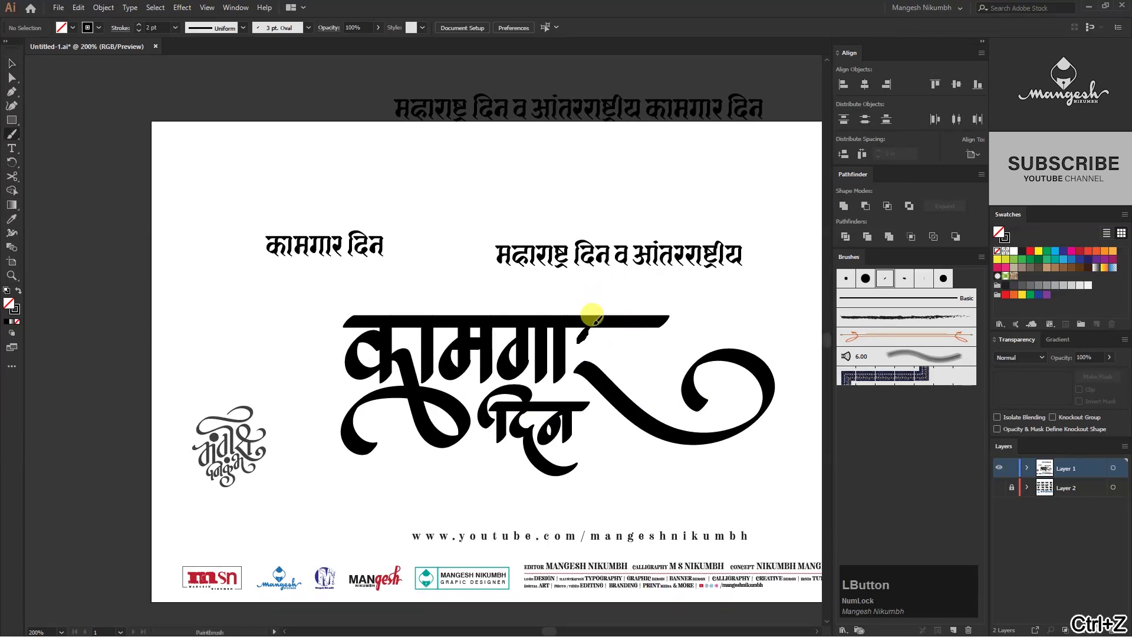
key(v)
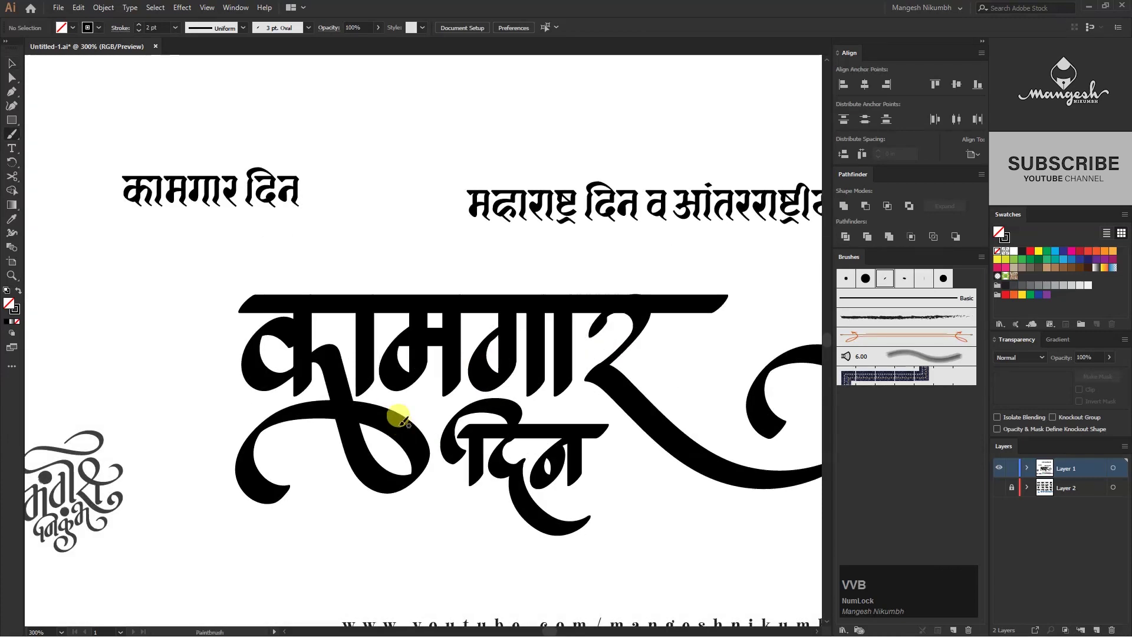
Replace the loop beneath का with a newly painted looping tail.
click(397, 424)
key(ctrl+minus)
key(ctrl+z)
key(b)
mouse_move(354, 329)
mouse_down()
mouse_move(378, 400)
mouse_move(439, 411)
mouse_move(333, 451)
mouse_up()
key(v)
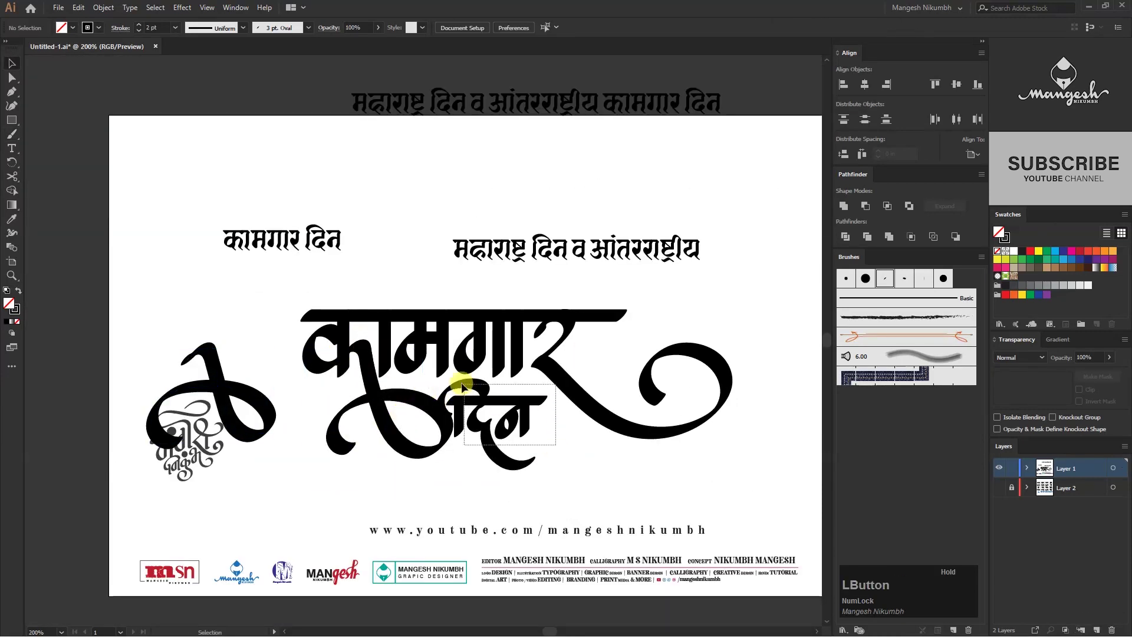
Move दिन right and slightly down beside the loop, and adjust the ends of the headline above कामगार.
click(475, 401)
key(Right)
key(Right)
key(Right)
key(Down)
key(Right)
key(Right)
key(Right)
drag(457, 466, 463, 469)
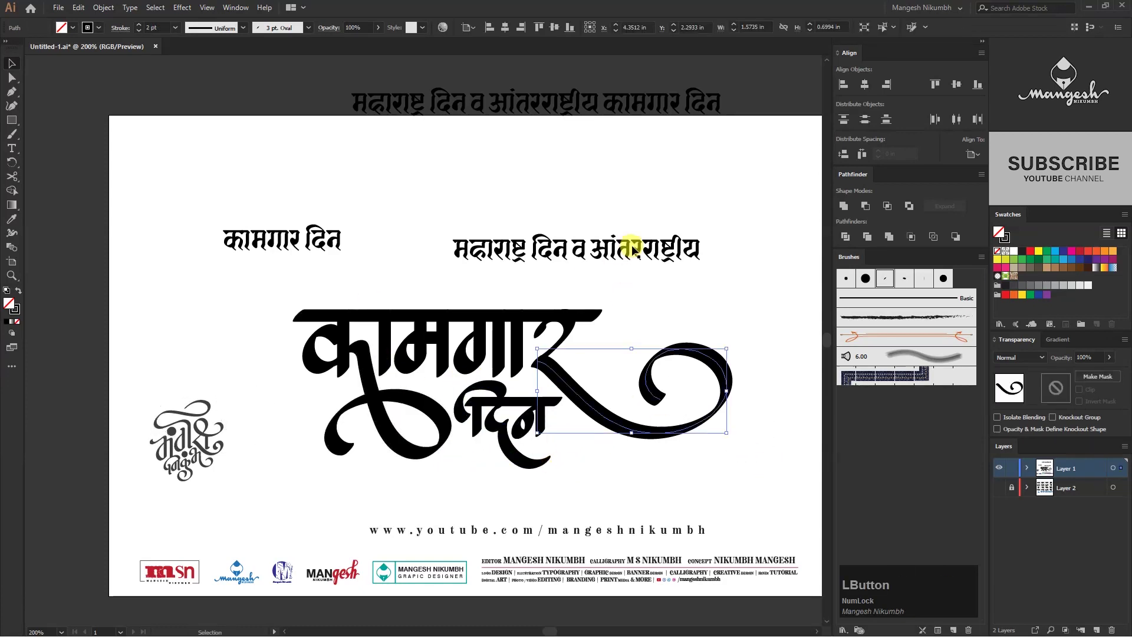
Scale down the text महाराष्ट्र दिन व आंतरराष्ट्रीय and place it just above the कामगार headline.
drag(633, 248, 495, 289)
click(601, 257)
drag(566, 282, 475, 309)
click(545, 271)
key(ctrl+0)
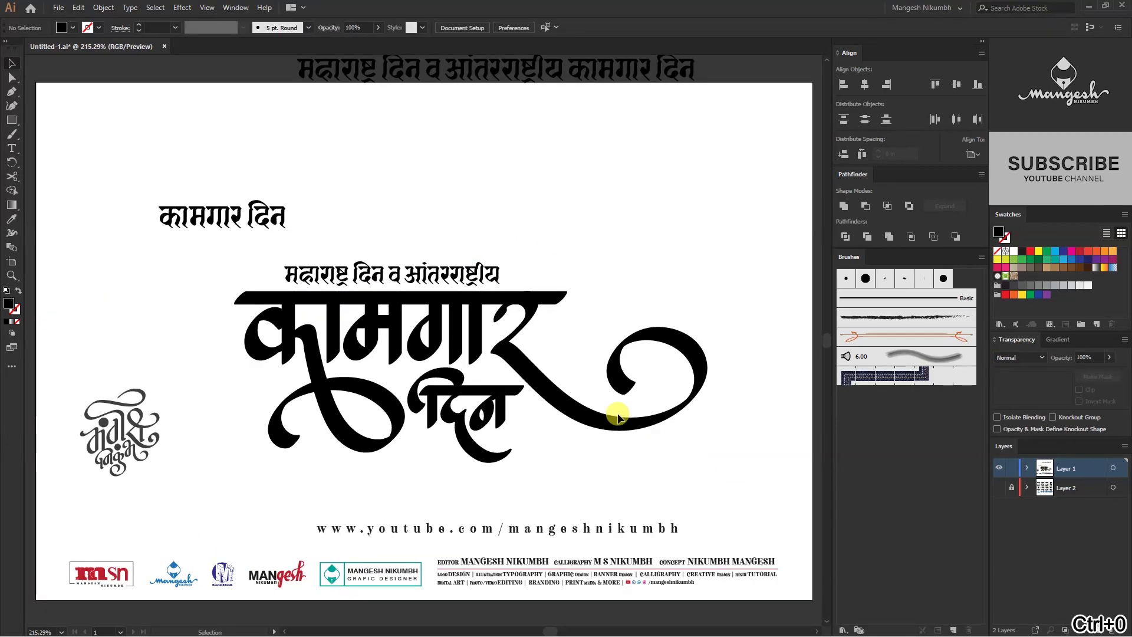
Show only Layer 2 to view its calligraphy samples, and restore the visibility of Layer 1 alone.
click(998, 468)
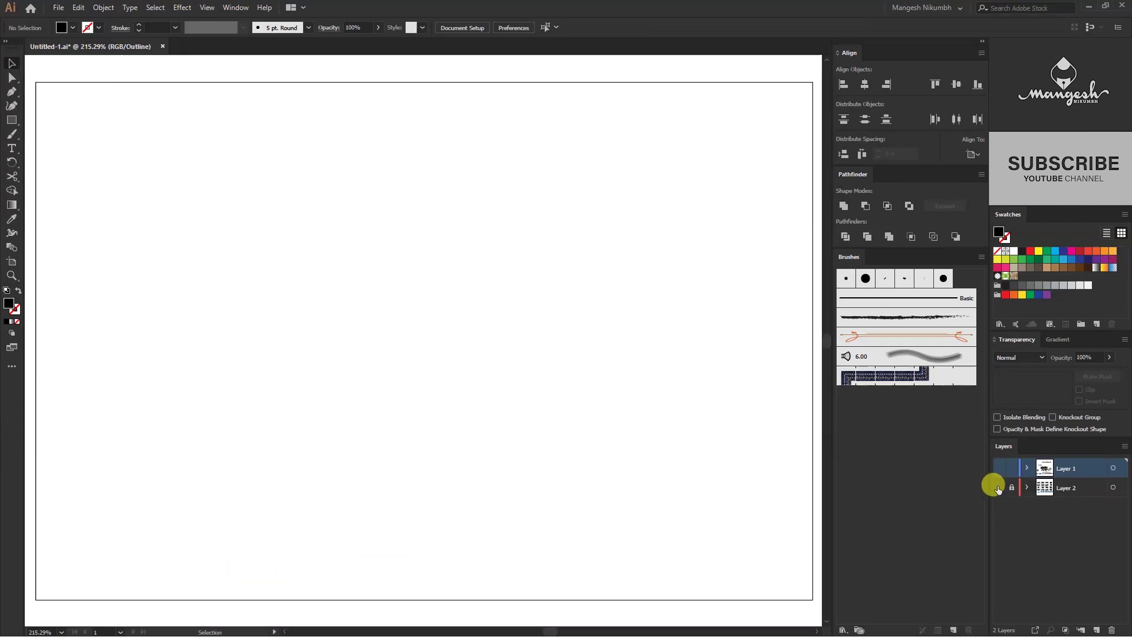
click(999, 488)
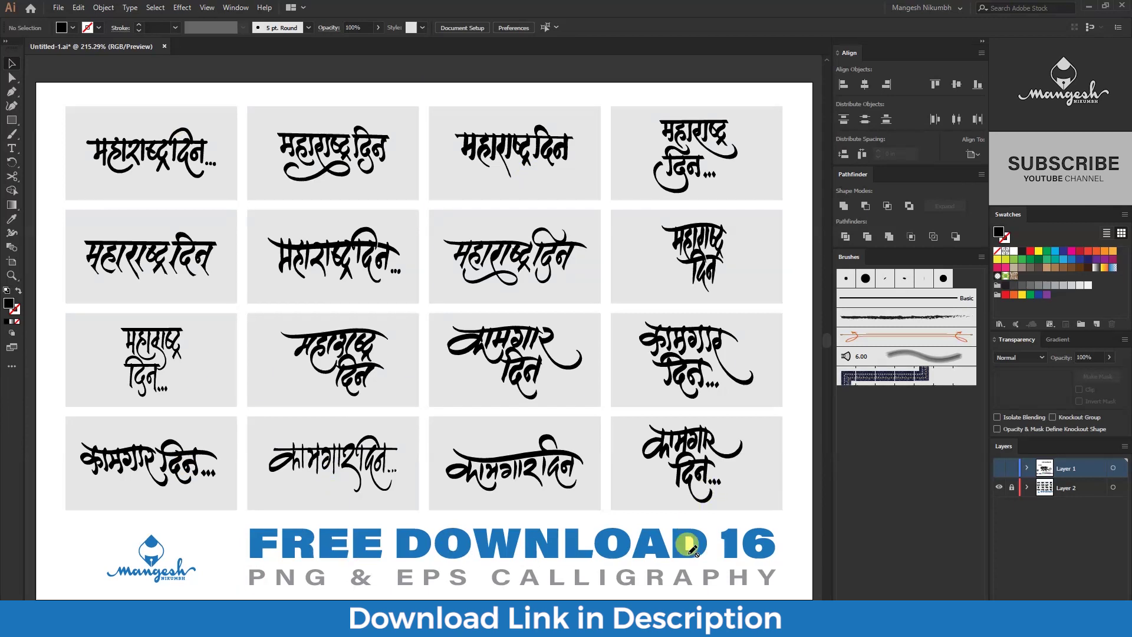
click(1000, 486)
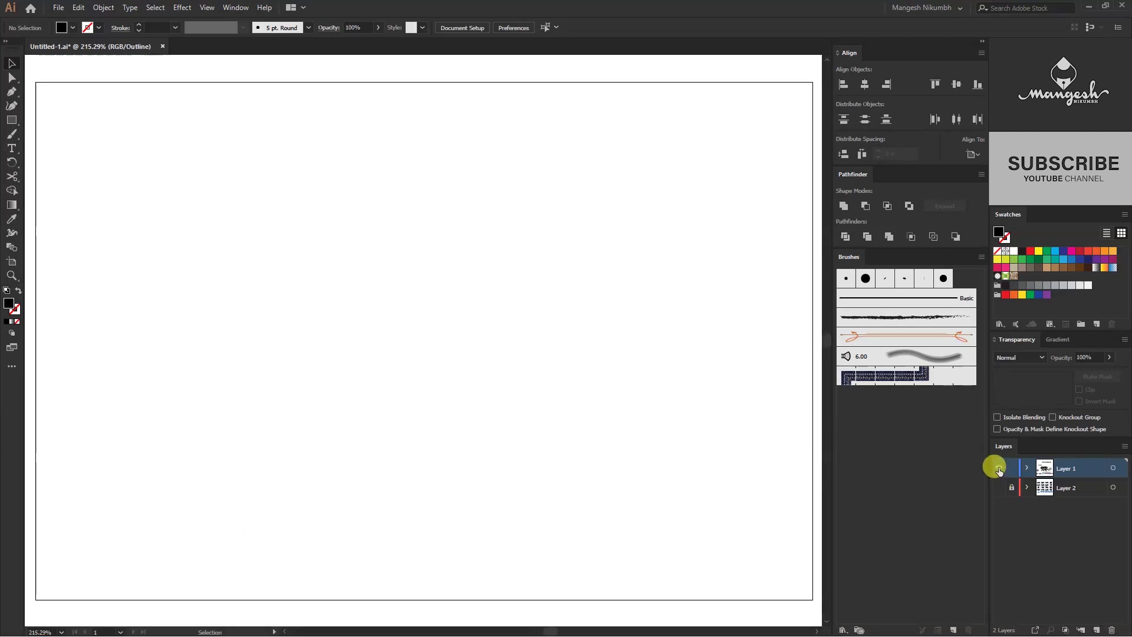
click(999, 467)
Select the complete lettering with its small top line and copy it to the clipboard.
key(ctrl+a)
key(ctrl+minus)
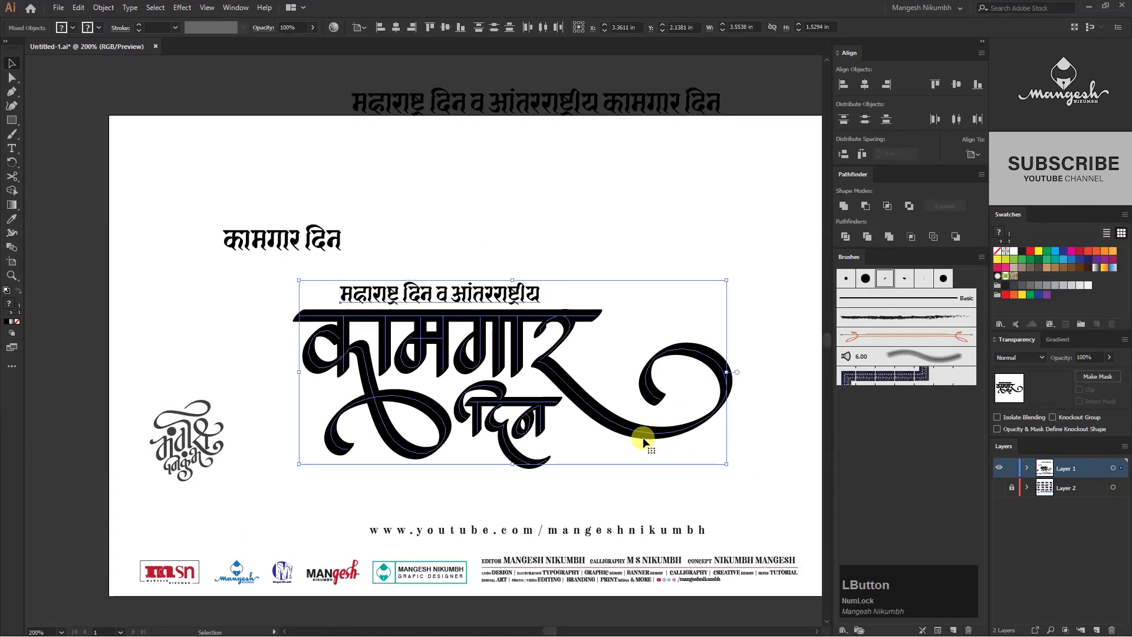
click(78, 8)
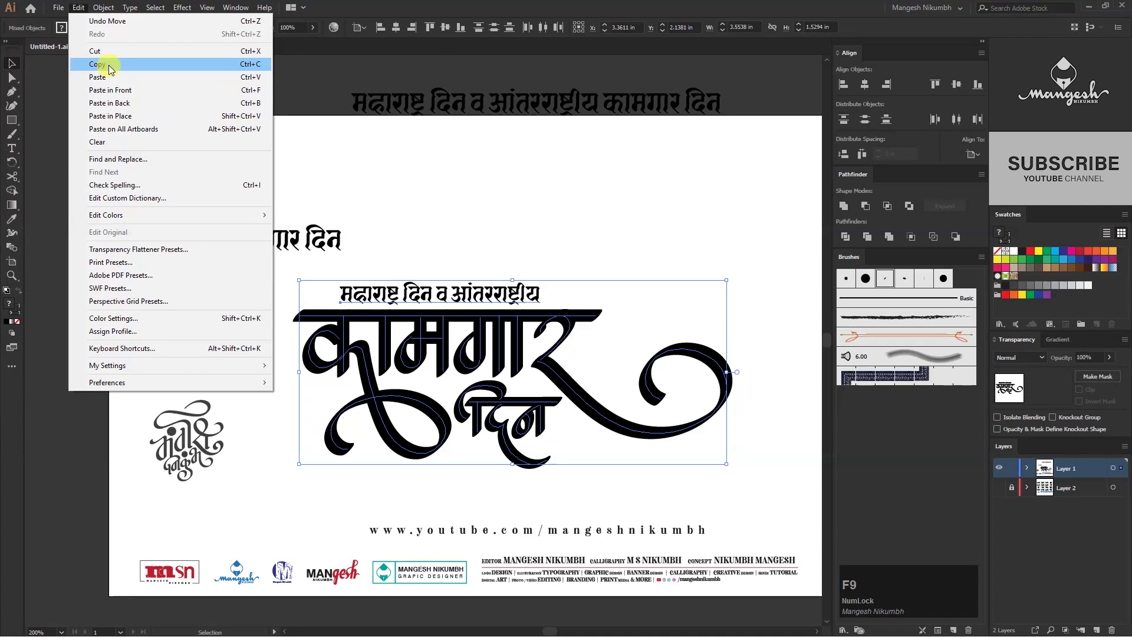
click(218, 132)
Switch to Photoshop and paste the copied lettering into Untitled-1.psd as a Smart Object.
key(alt+Tab)
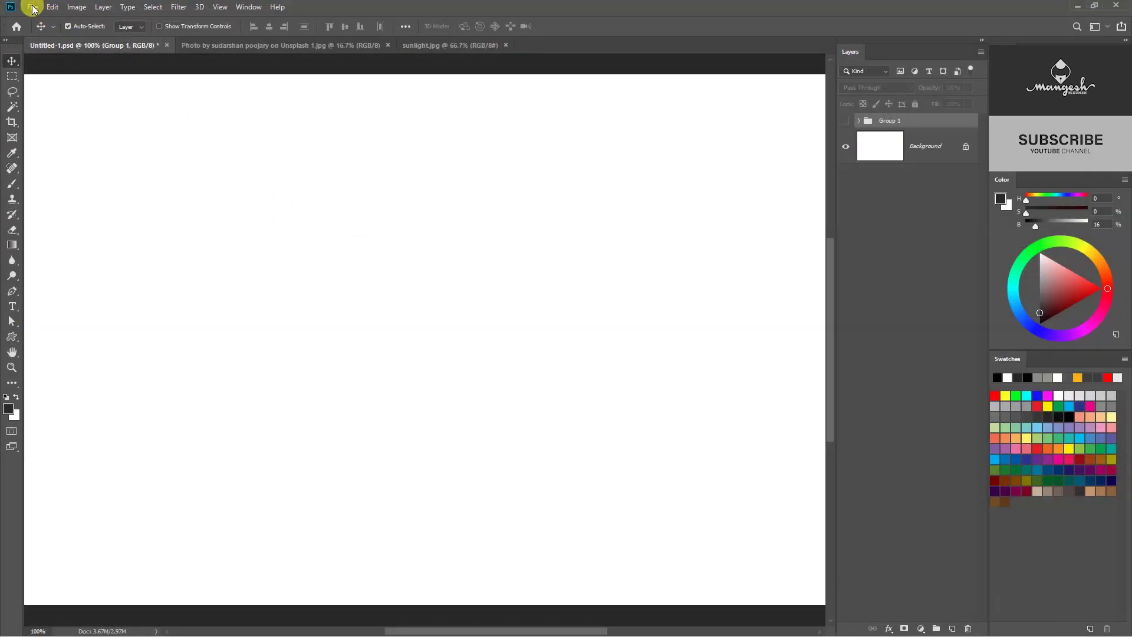
click(32, 7)
mouse_move(52, 7)
click(80, 111)
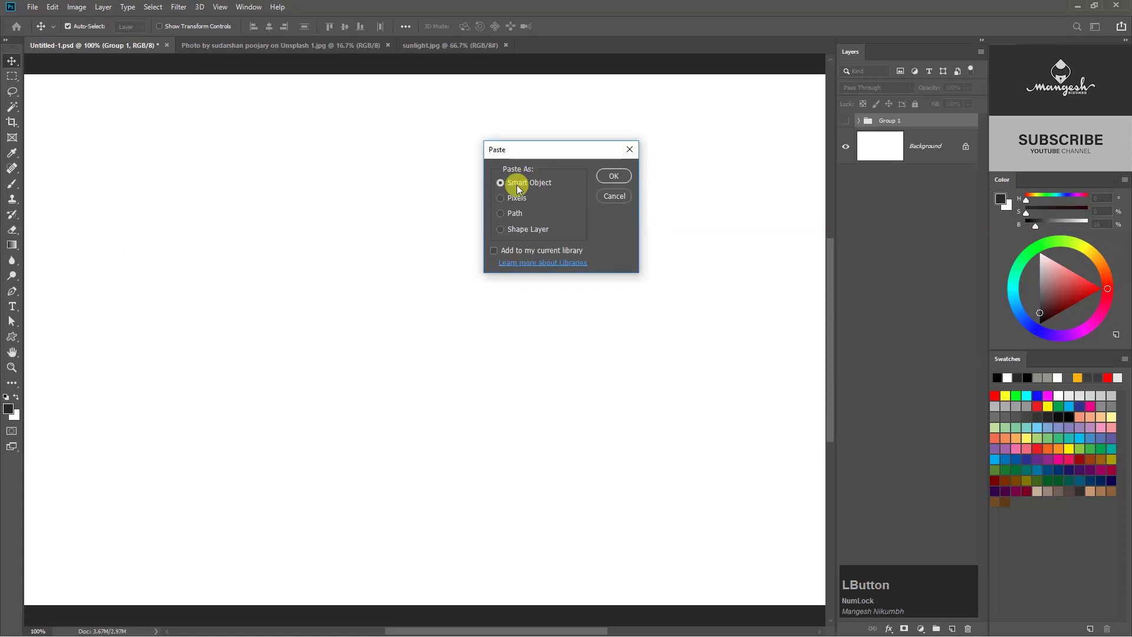
click(613, 175)
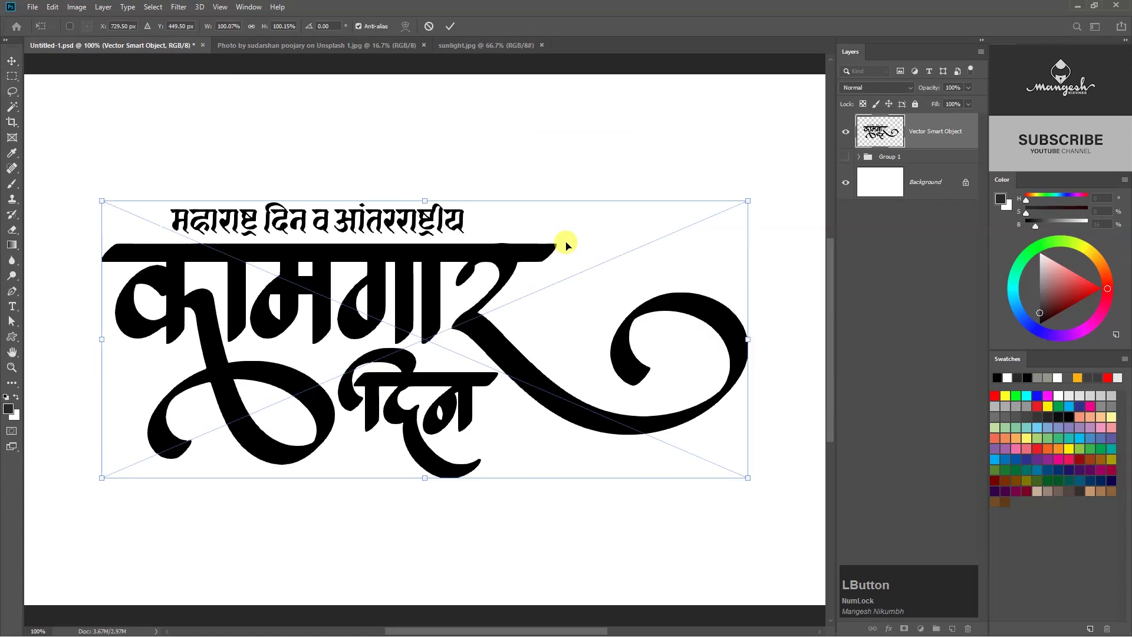
Commit the placement of the pasted lettering and check the document's image size without changing it.
click(450, 26)
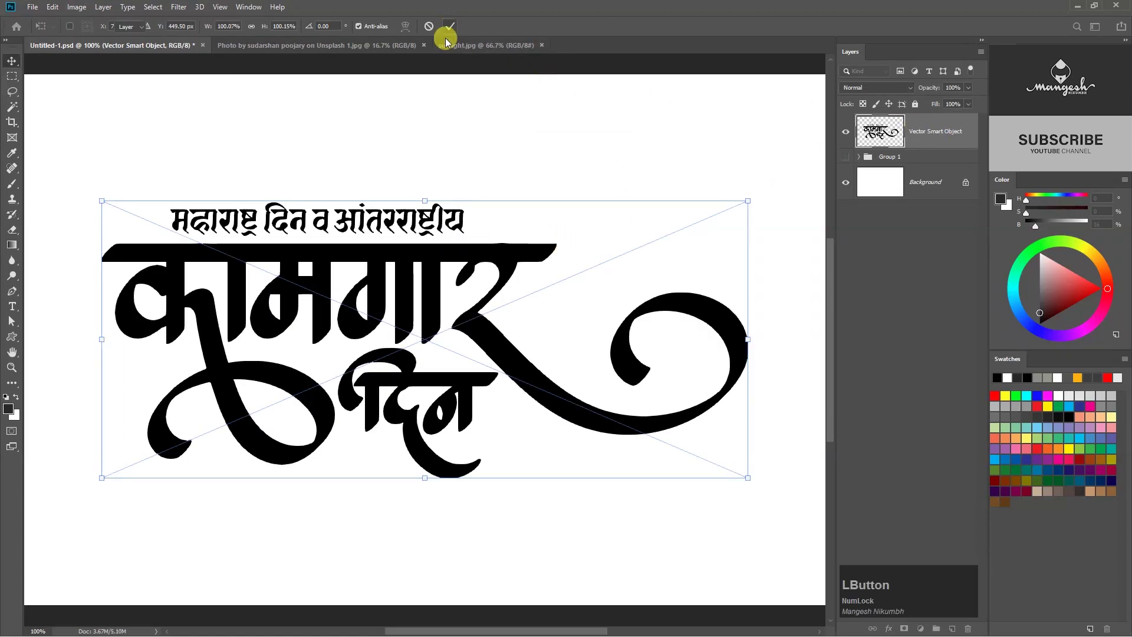
key(ctrl+alt+i)
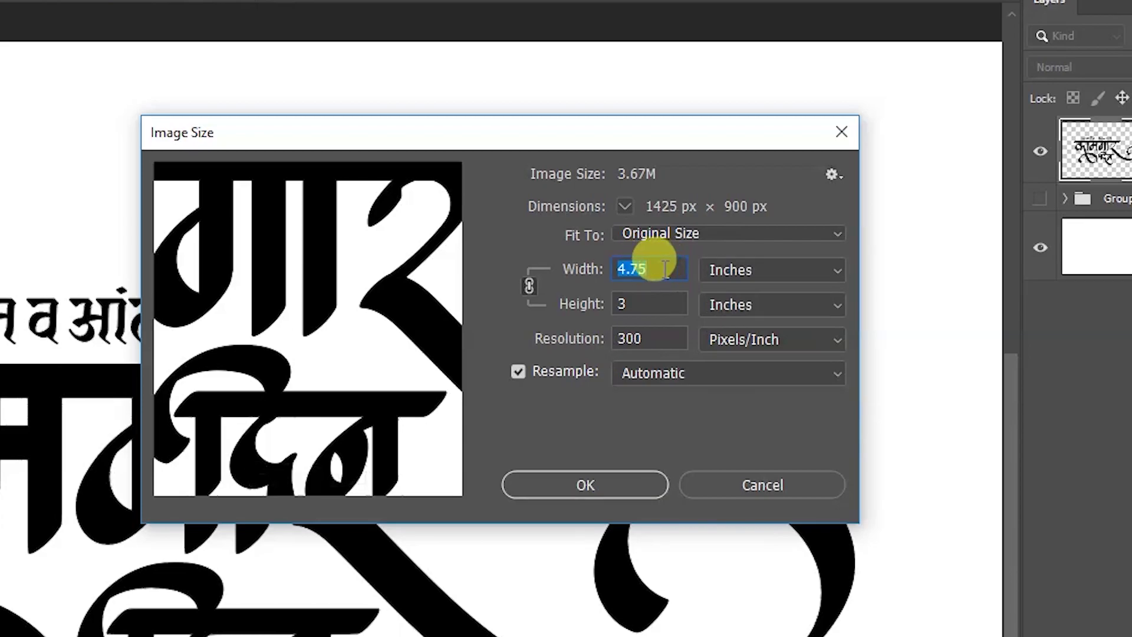
click(631, 196)
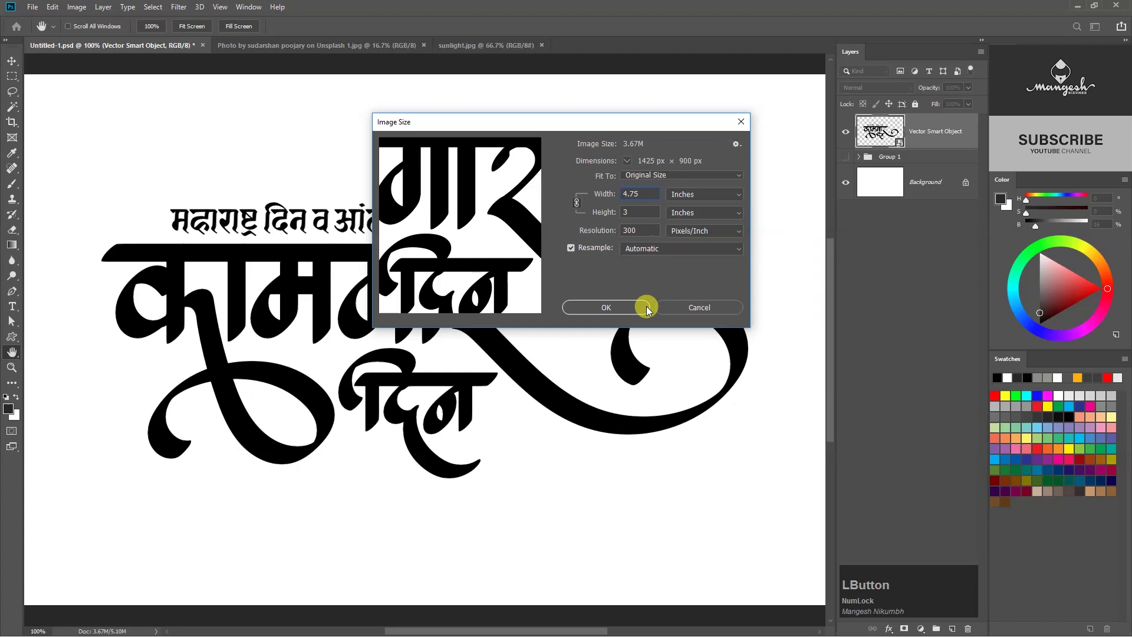
click(622, 485)
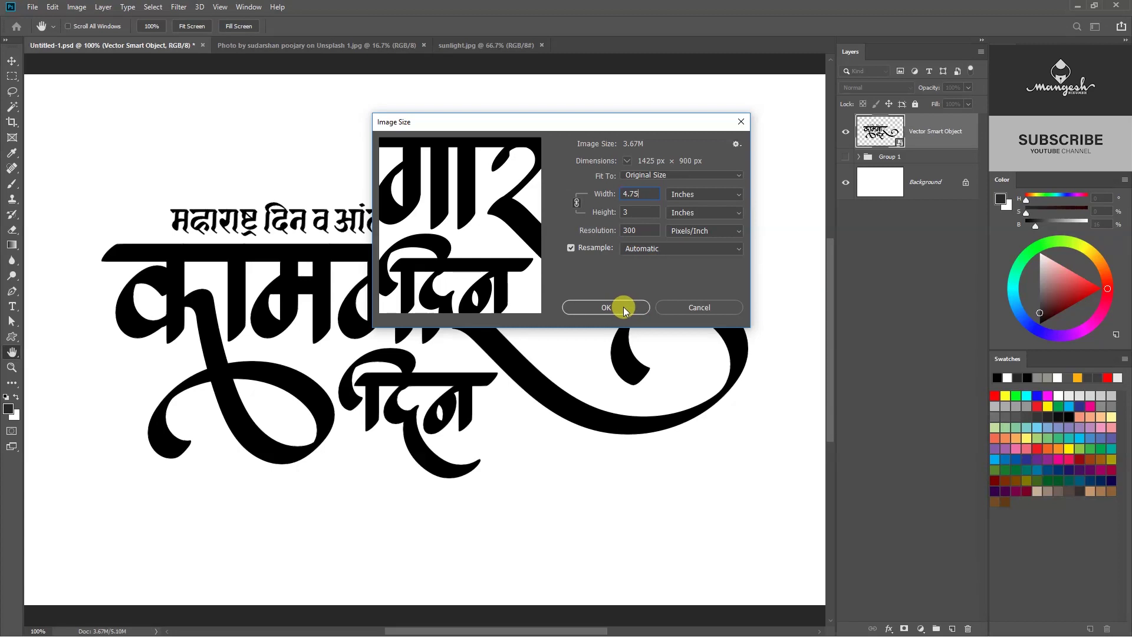
Scale the placed lettering down on the canvas.
key(ctrl+t)
drag(647, 240, 414, 257)
key(Return)
Bring the entire photo of the worker carrying a basket into Untitled-1.psd as a new layer.
click(336, 45)
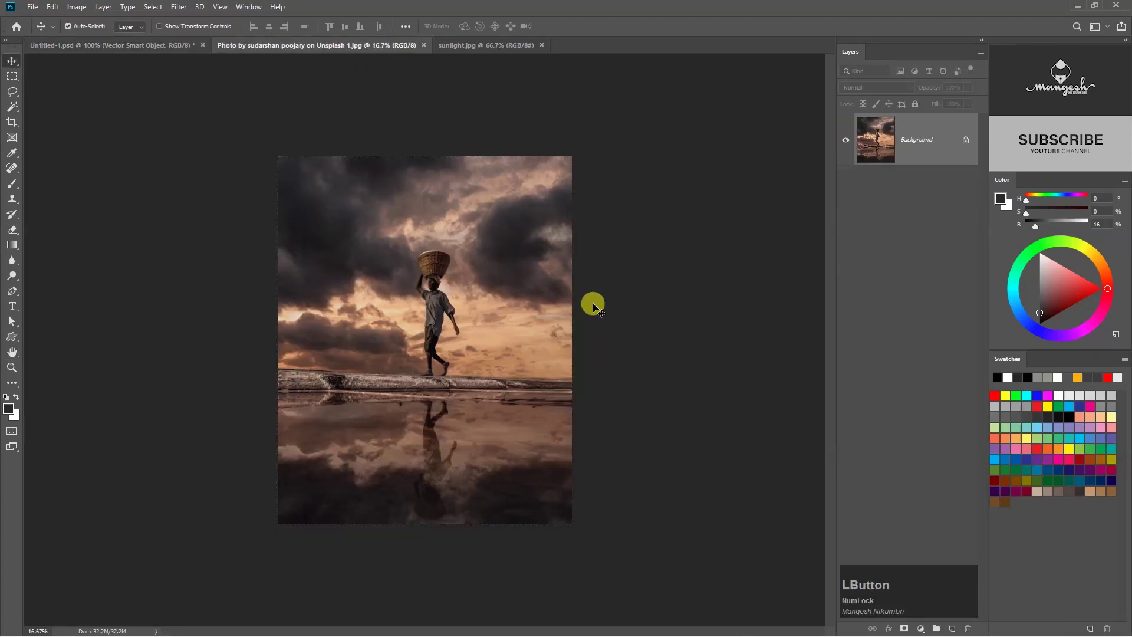
key(ctrl+0)
key(ctrl+a)
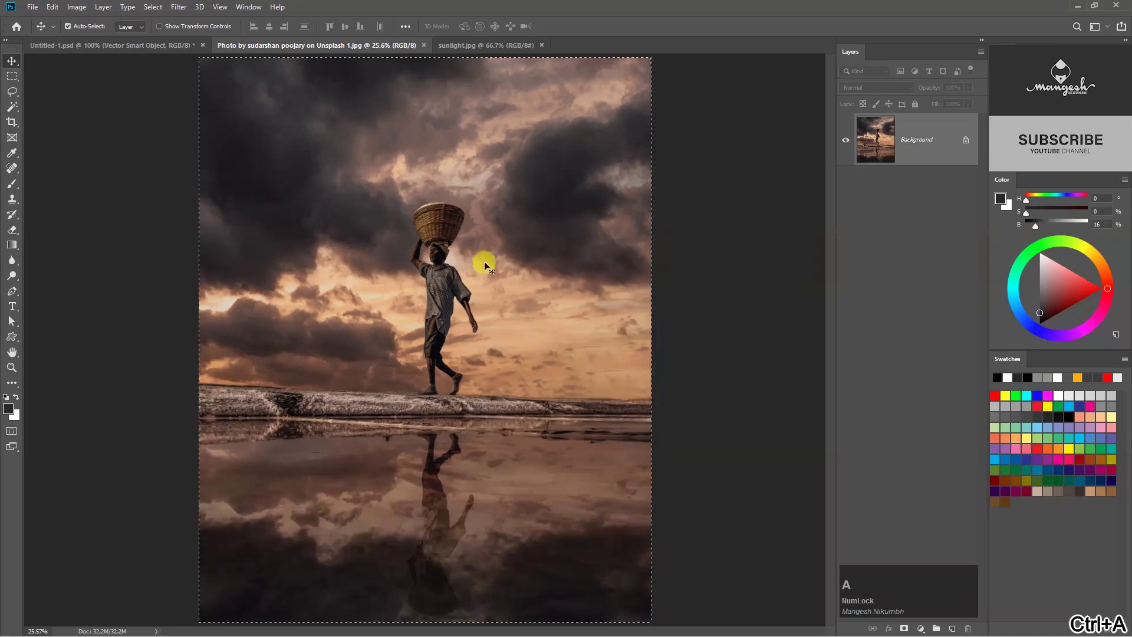
drag(172, 44, 455, 202)
Bring the entire sunlight.jpg image into Untitled-1.psd, close the source image, and hide the sunlight layer.
click(418, 46)
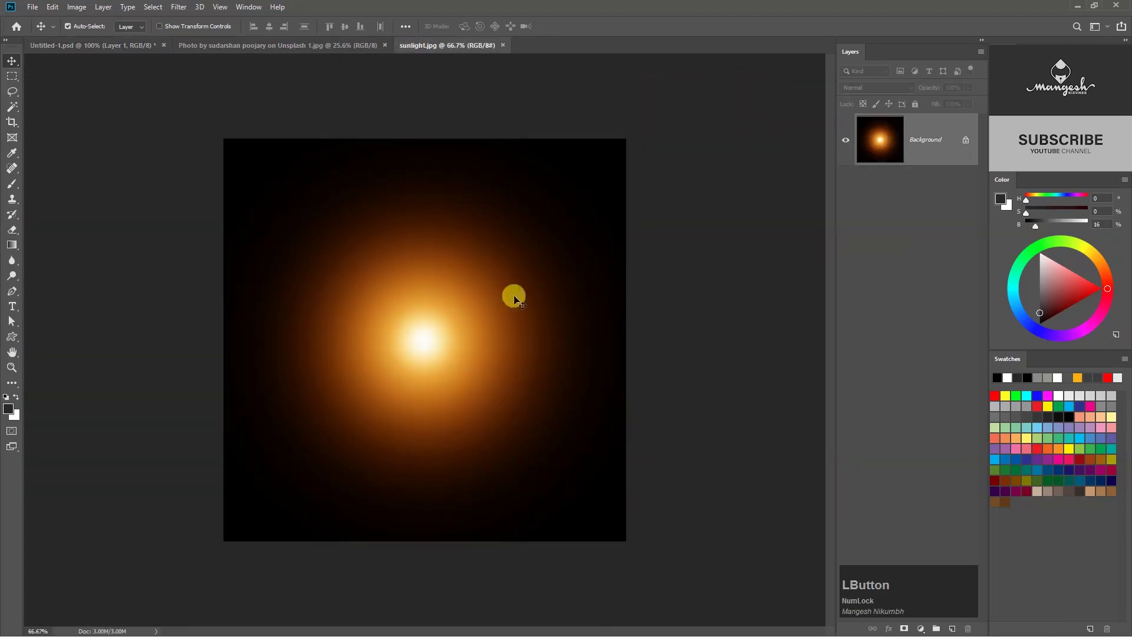
key(ctrl+a)
drag(497, 298, 330, 177)
key(ctrl+w)
click(847, 136)
Move the photo layer below the lettering and scale it down to about 47%, with the worker at the end of the कामगार swash.
drag(914, 167, 917, 217)
key(ctrl+minus)
key(ctrl+minus)
key(ctrl+minus)
key(ctrl+t)
drag(657, 359, 498, 361)
drag(367, 361, 446, 336)
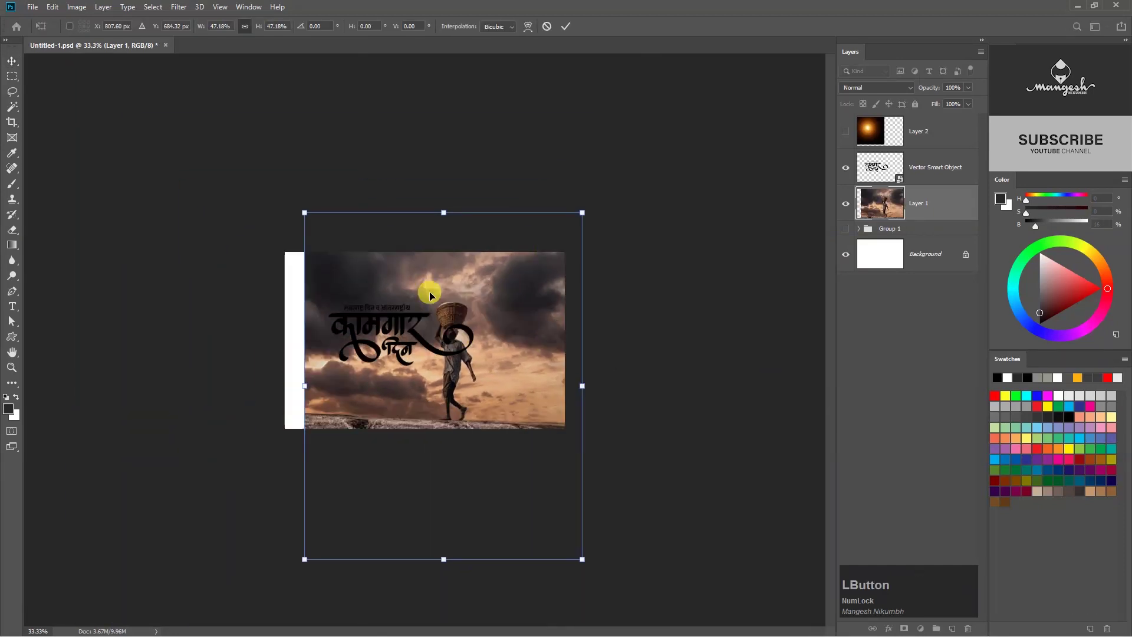
key(Return)
key(ctrl+plus)
key(ctrl+plus)
drag(627, 287, 570, 302)
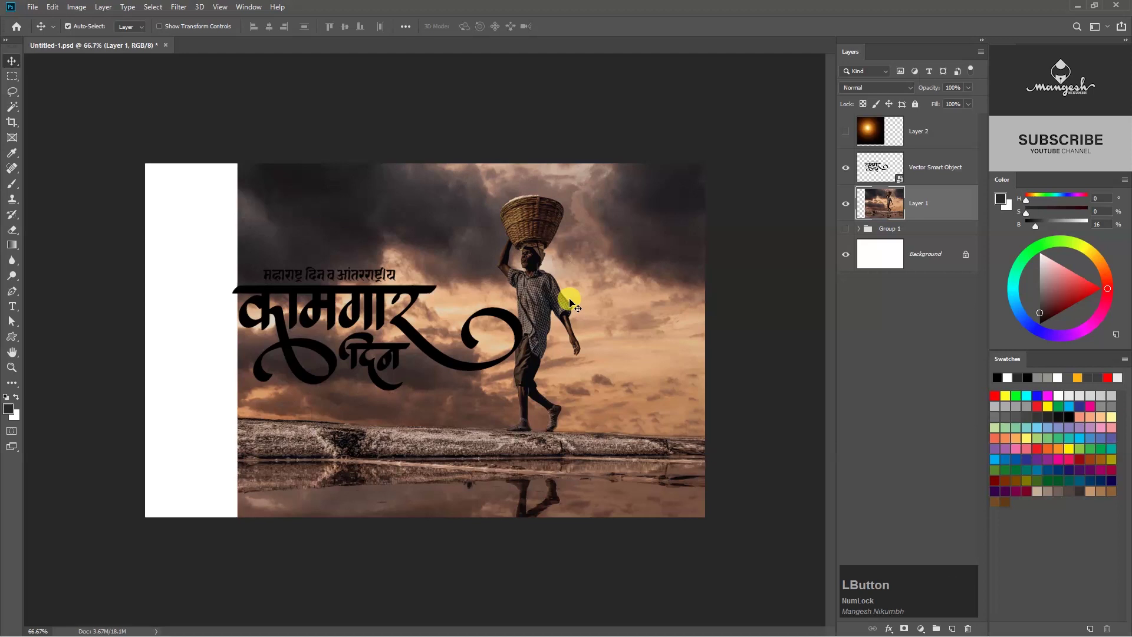
Apply a Threshold adjustment with level 58 to the photo layer and toggle its visibility to check the effect.
click(75, 8)
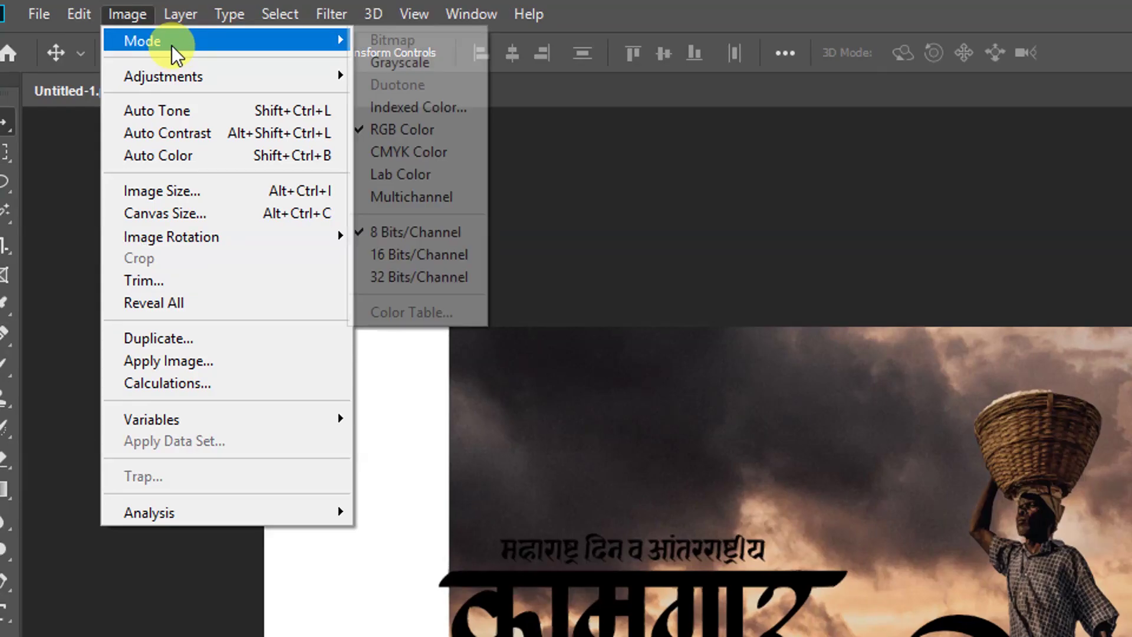
mouse_move(298, 79)
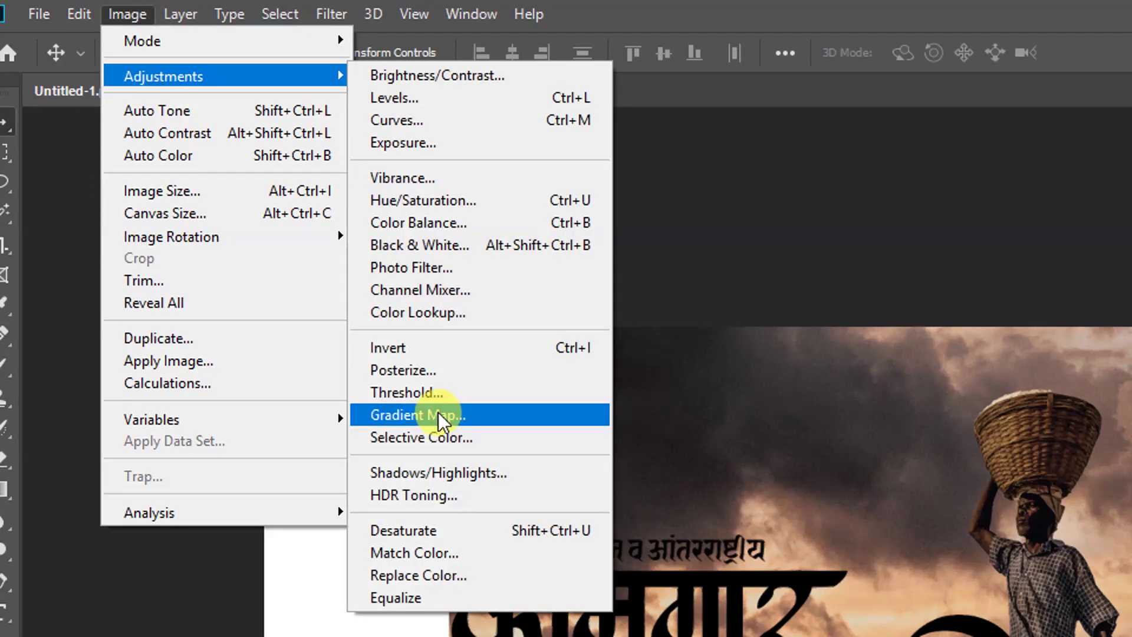
click(489, 392)
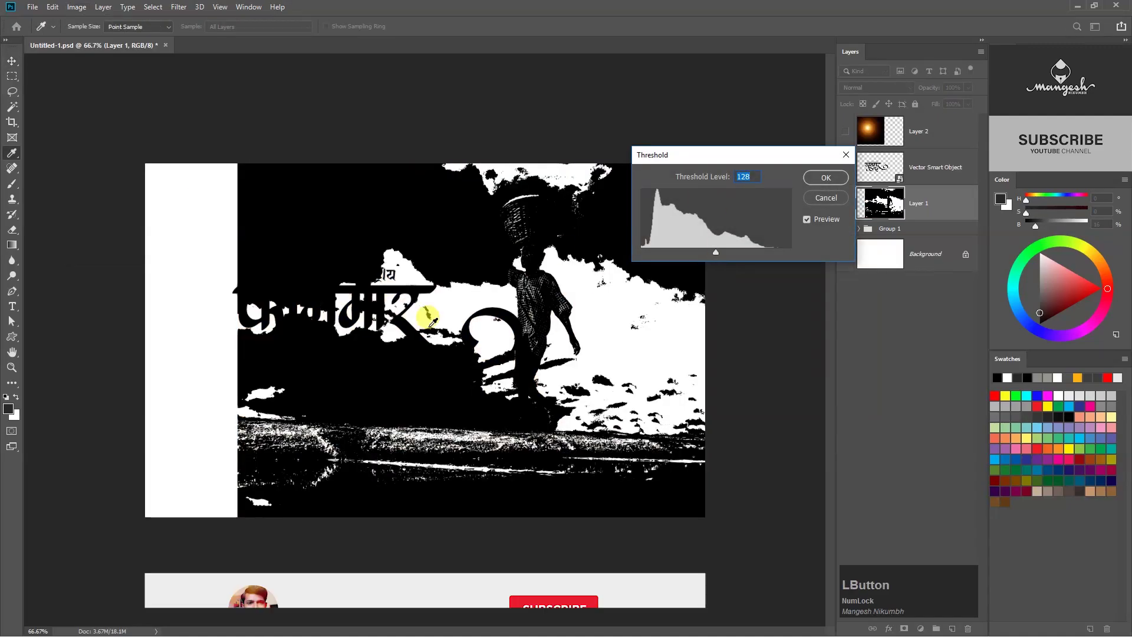
drag(715, 252, 674, 251)
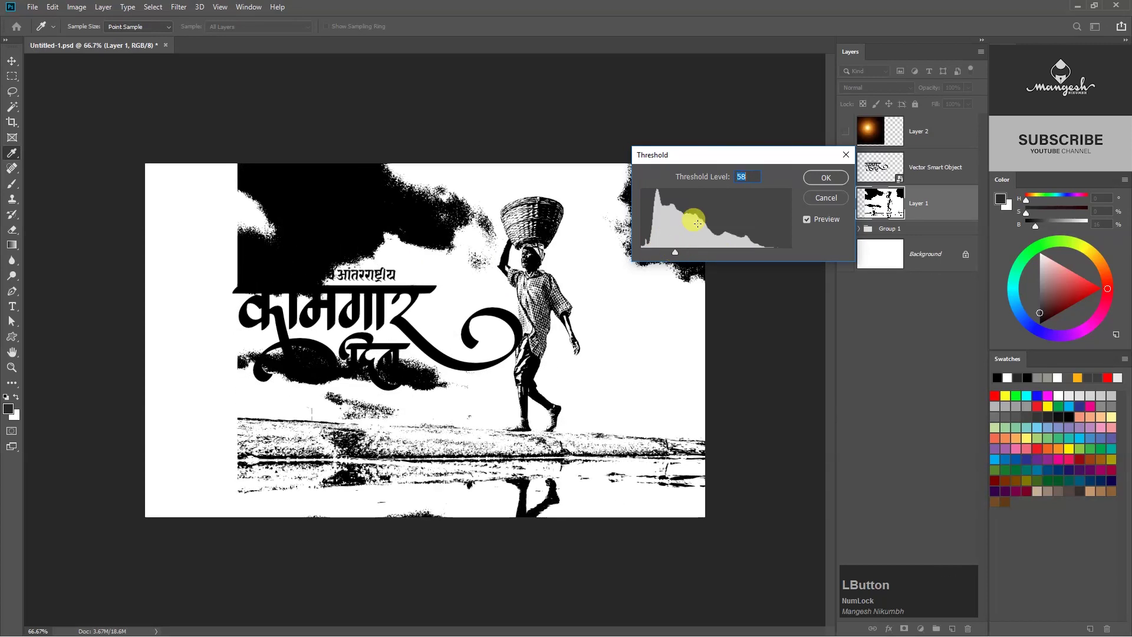
click(826, 177)
key(v)
click(891, 203)
click(846, 204)
click(845, 204)
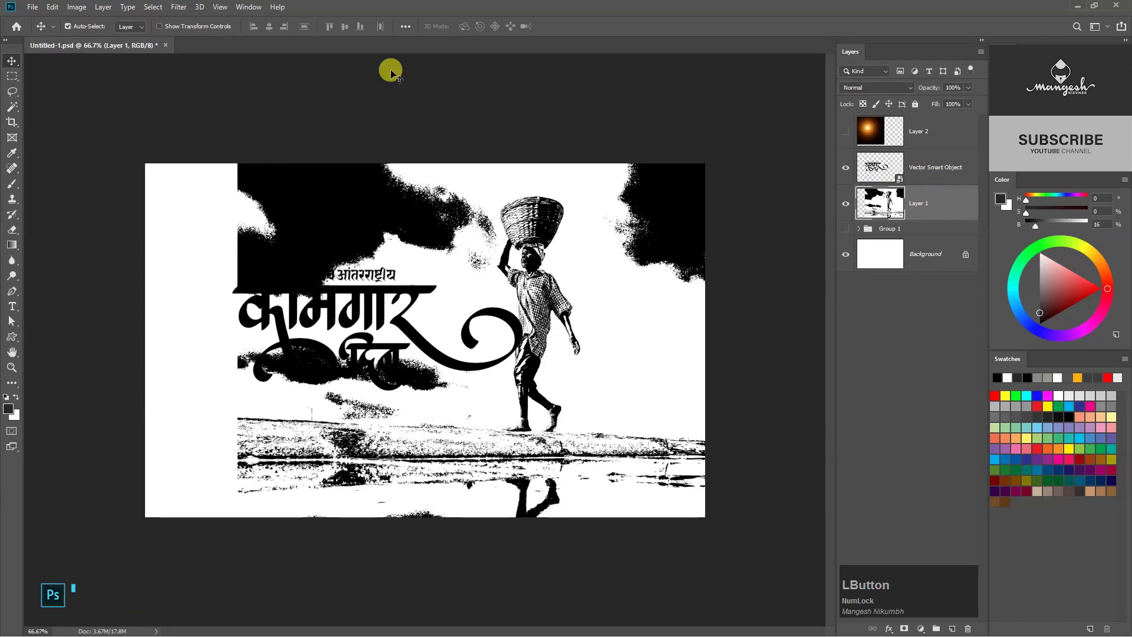
Lasso loosely around the worker and the ground under his feet, and delete the rest of the photo outside the outline.
click(11, 92)
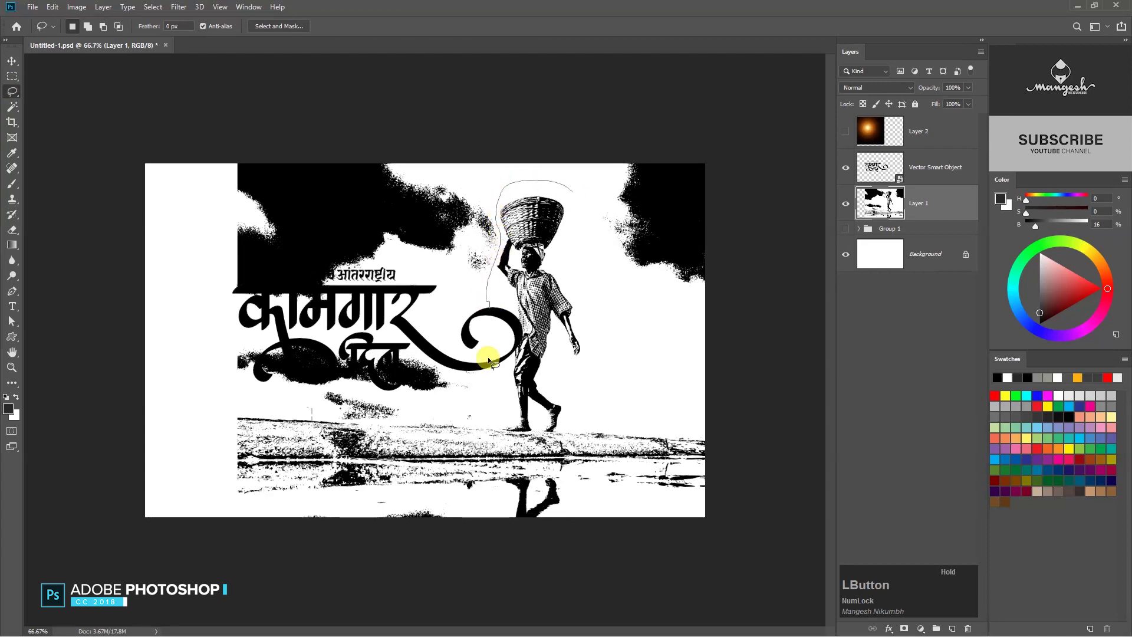
key(shift+F7)
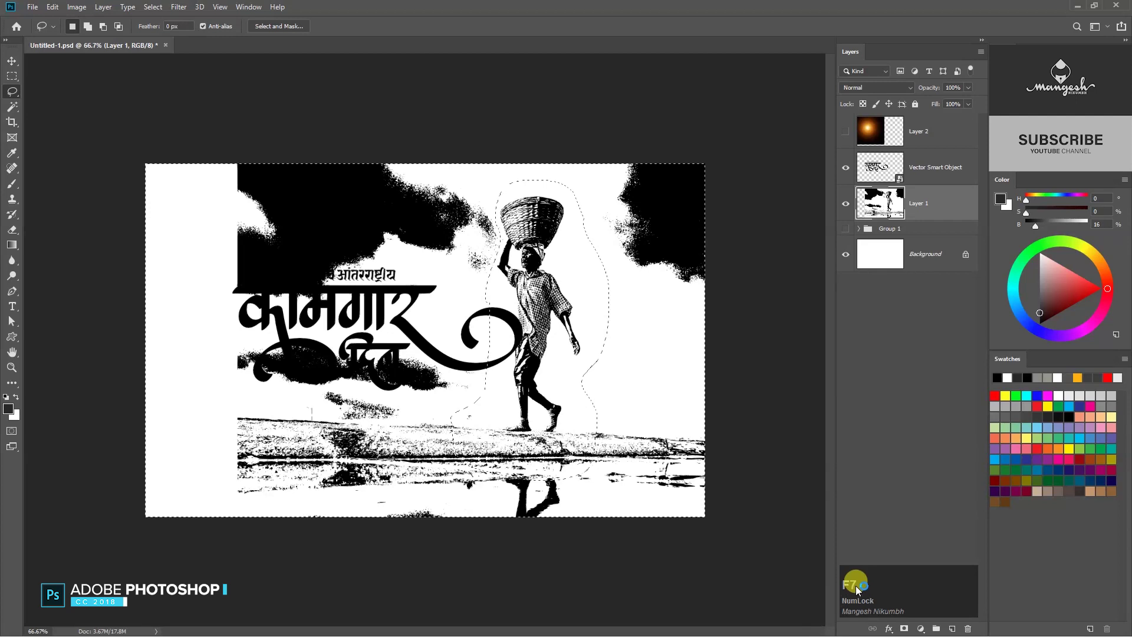
key(Delete)
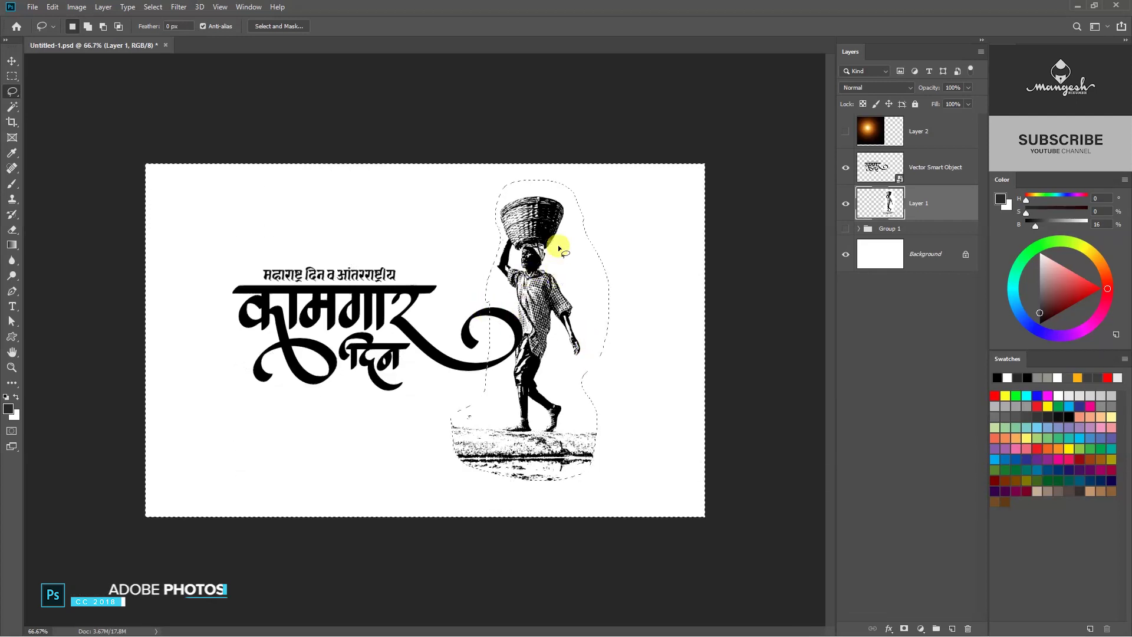
key(ctrl+d)
Move the cut-out worker clear of the lettering's swash and convert his layer to a Smart Object.
key(v)
drag(533, 248, 556, 262)
right_click(937, 202)
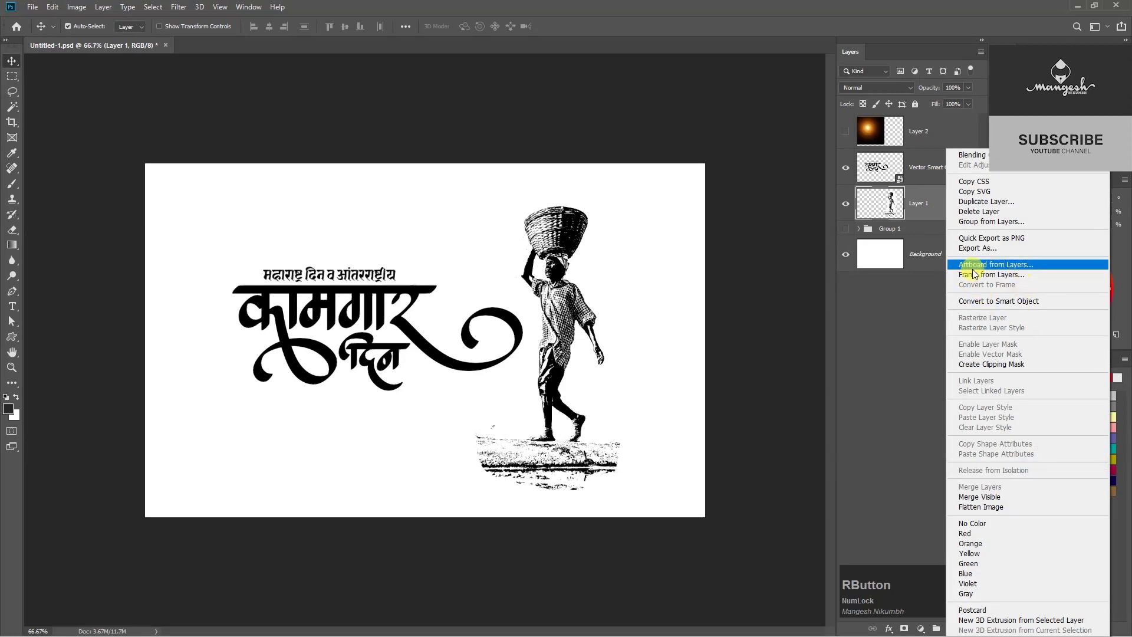
click(1007, 301)
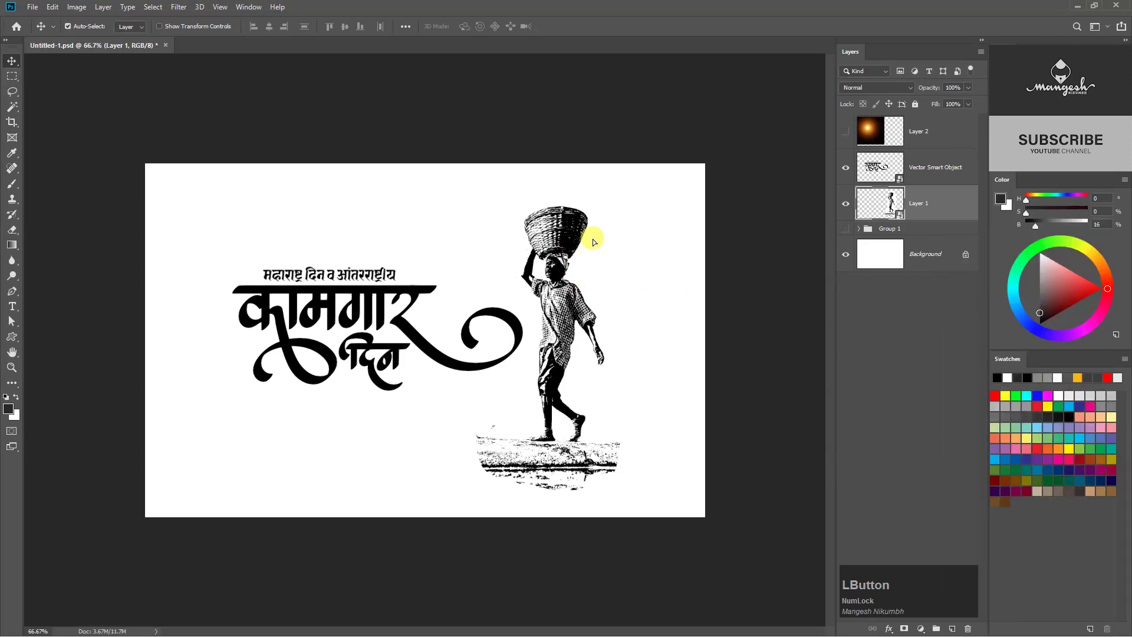
Scale the worker down to about 82% and position him just beside the end of the lettering's swash.
key(ctrl+t)
drag(613, 479, 582, 426)
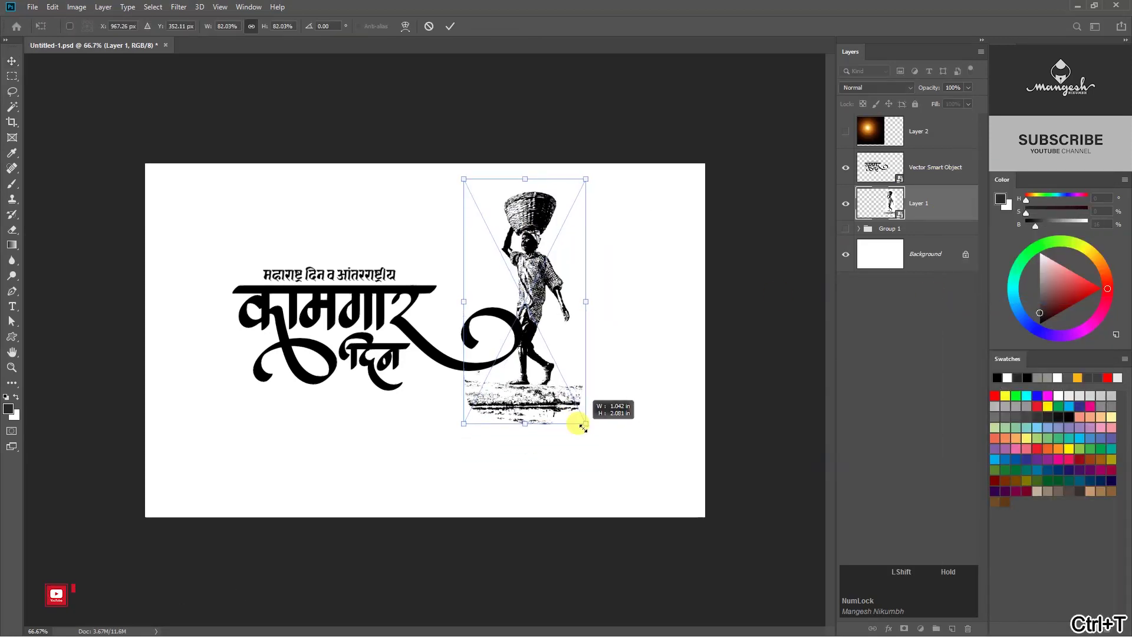
key(Return)
drag(537, 352, 547, 373)
Add a Solid Color fill layer in light grey e4e4e4 directly above the Background layer.
click(937, 259)
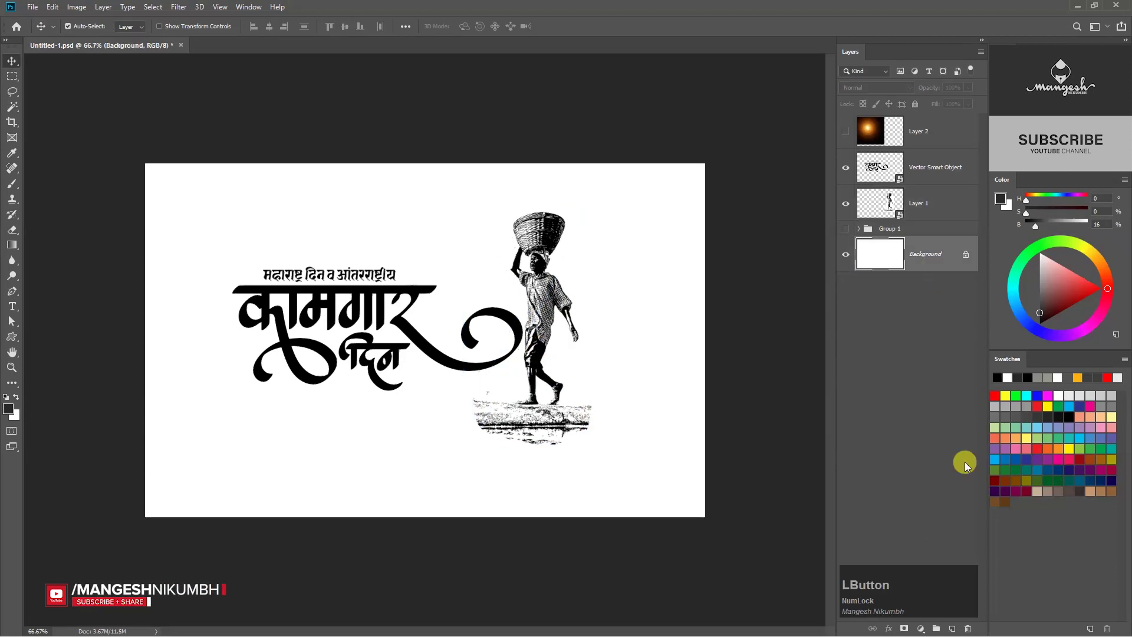
click(920, 629)
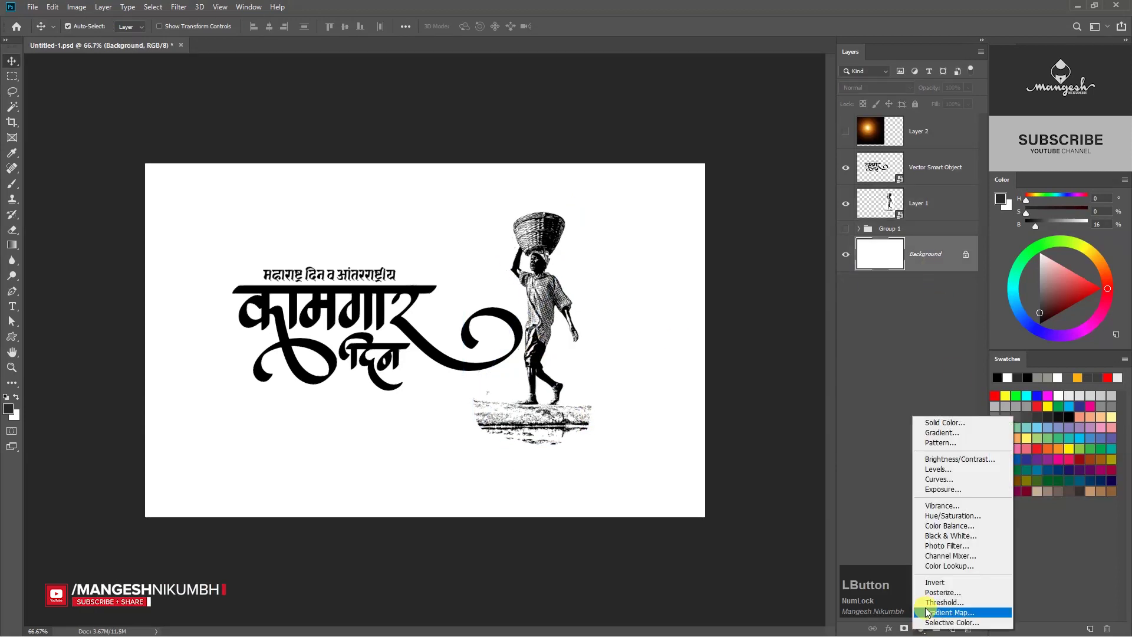
click(947, 423)
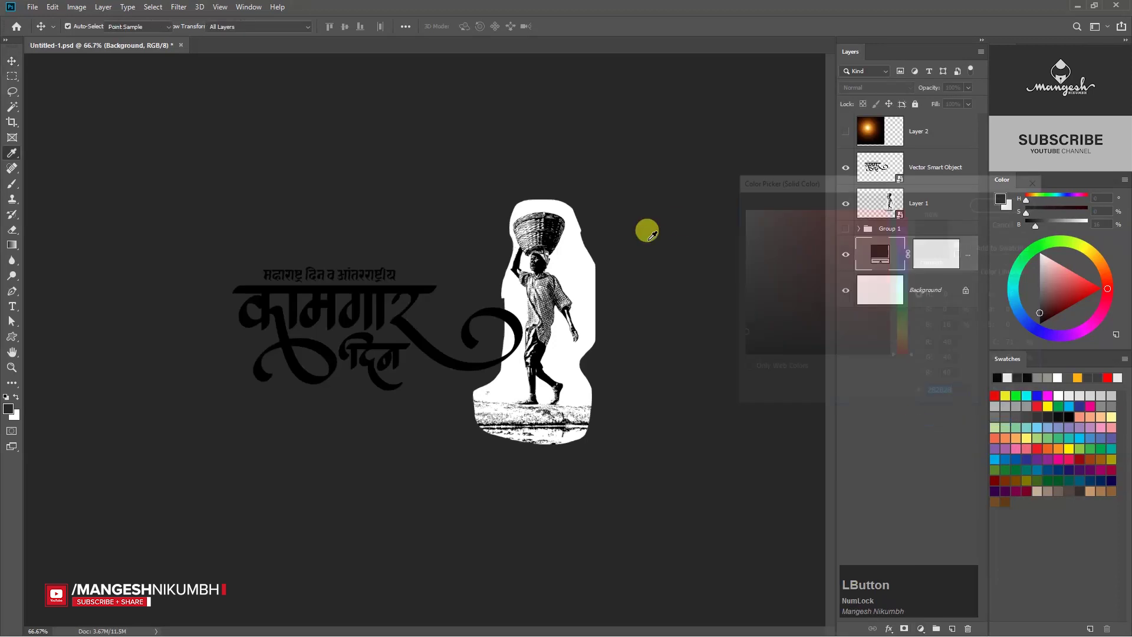
drag(777, 270, 736, 226)
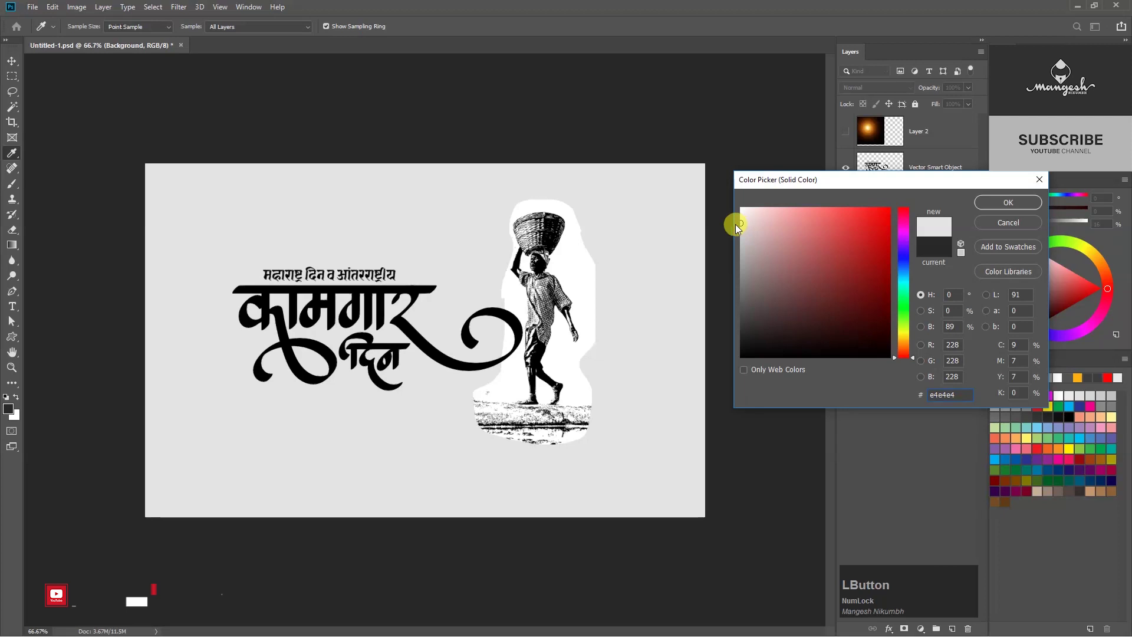
click(1015, 203)
Set the worker layer's blend mode to Multiply.
click(557, 285)
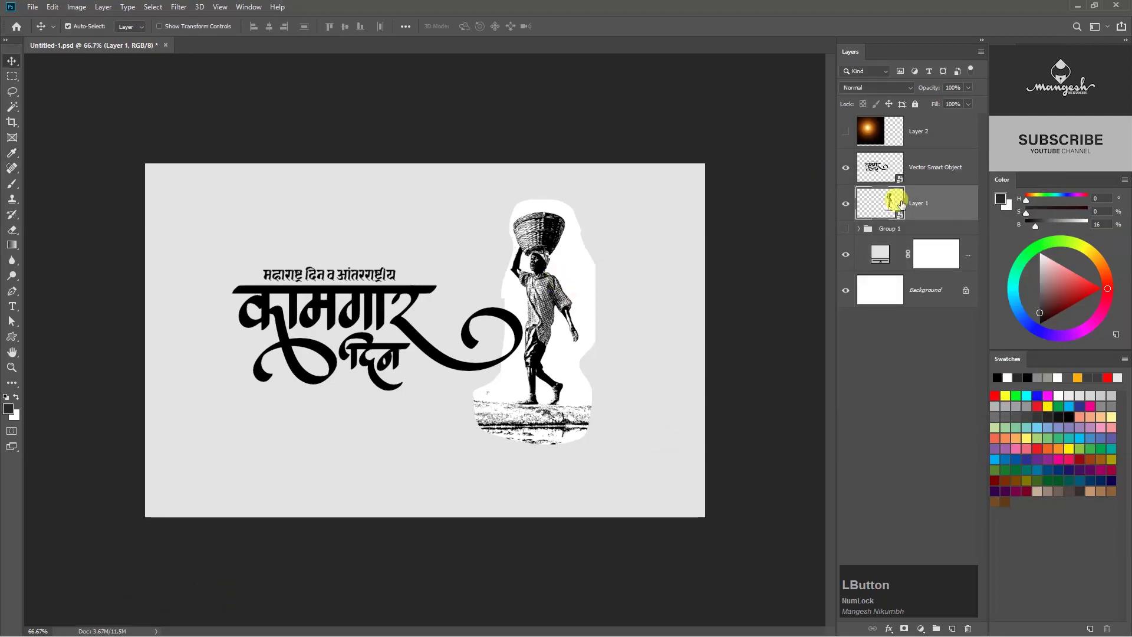
click(884, 87)
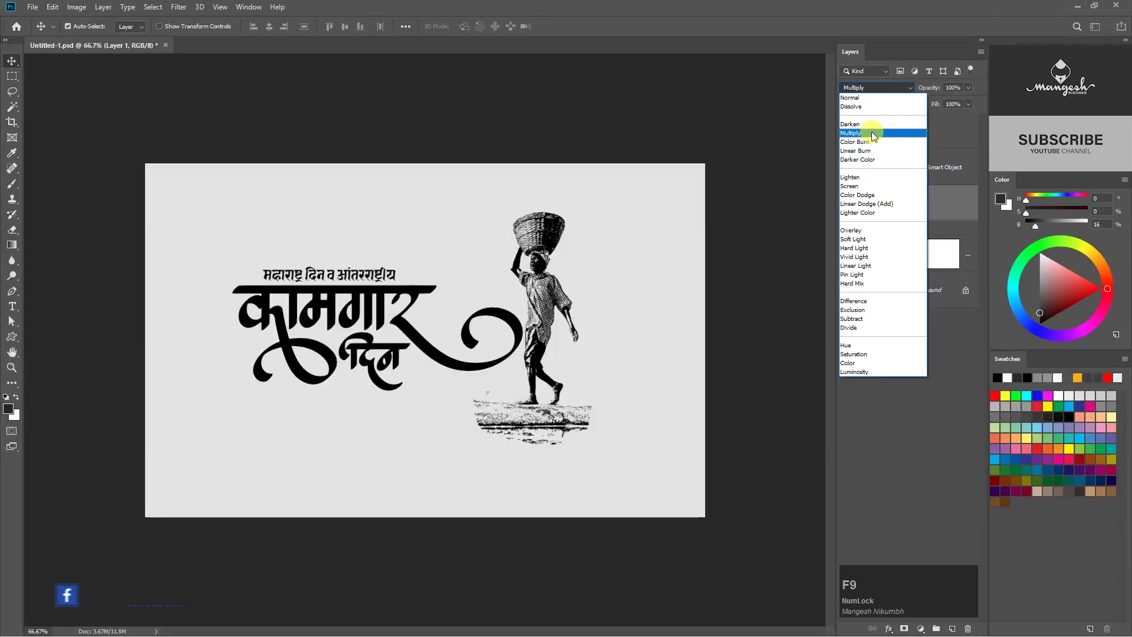
click(967, 107)
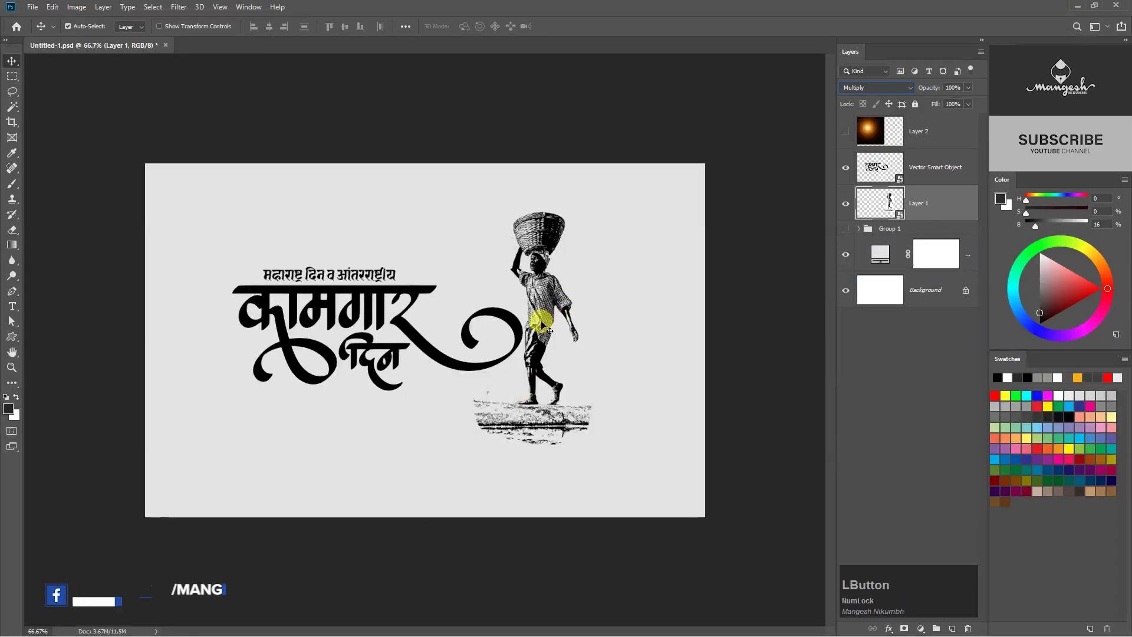
Enlarge the lettering so its swash curls around the worker's legs, and show Group 1 with the logos and credits.
click(505, 366)
key(ctrl+t)
drag(513, 239, 608, 270)
key(Return)
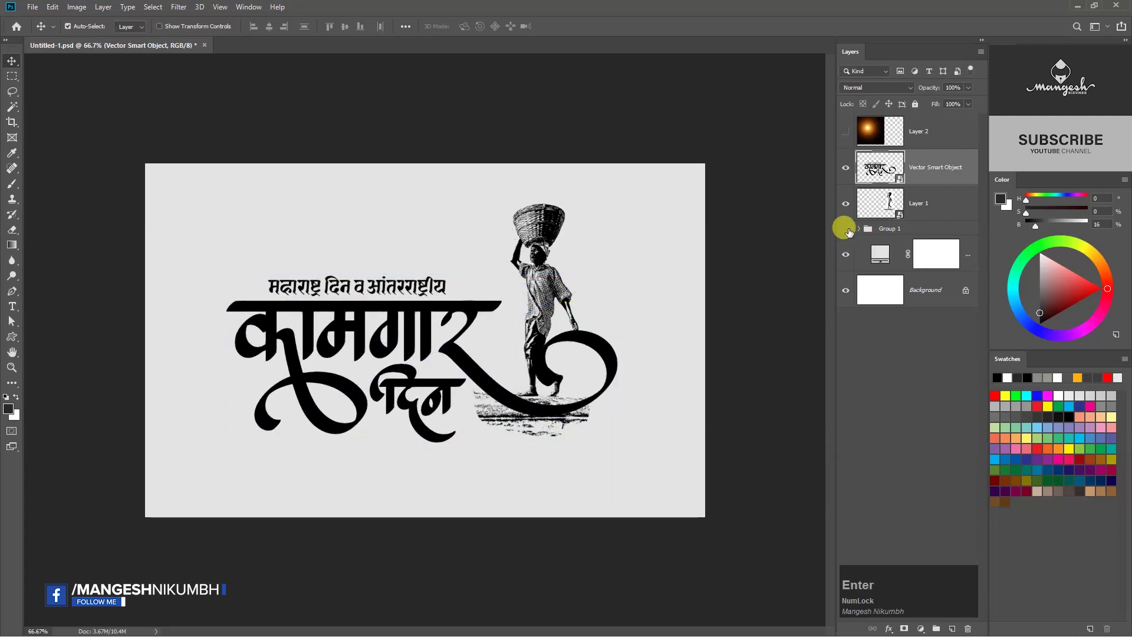
click(845, 230)
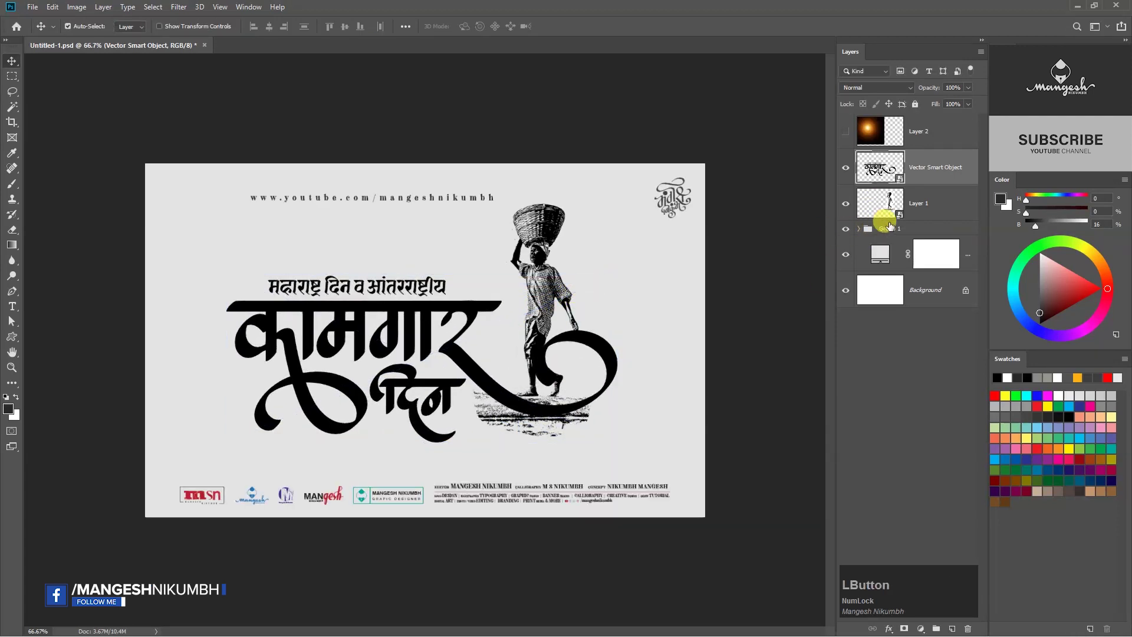
Shift the artwork slightly and resize the lettering to about 100.6% width and 95.1% height.
drag(557, 352, 637, 357)
click(383, 372)
key(ctrl+t)
drag(421, 442, 412, 448)
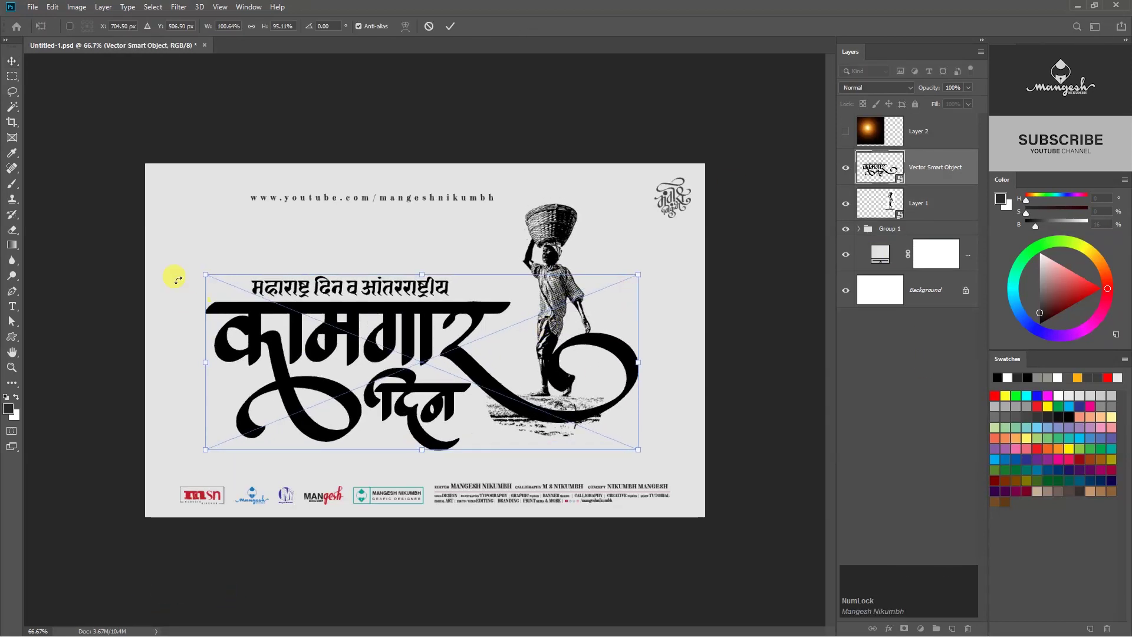
key(v)
Nudge the website address and the calligraphic signature logo leftward along the top of the design.
drag(455, 198, 433, 202)
drag(666, 193, 655, 193)
click(550, 320)
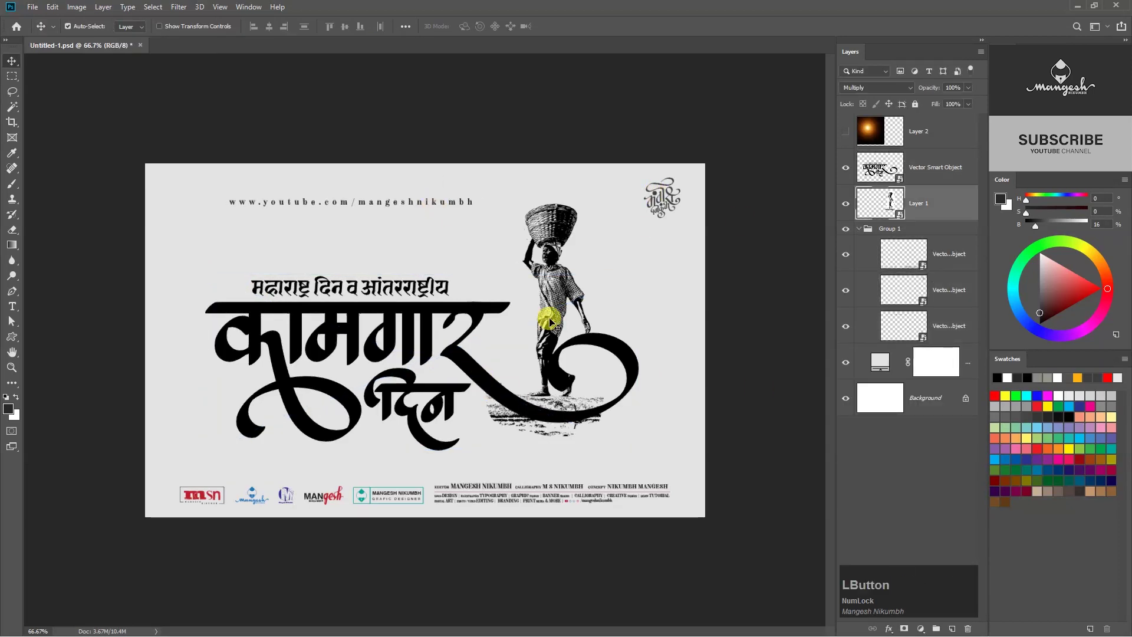
Lock and collapse Group 1, and move the lettering layer below the worker layer.
click(881, 229)
click(859, 228)
drag(934, 166, 941, 223)
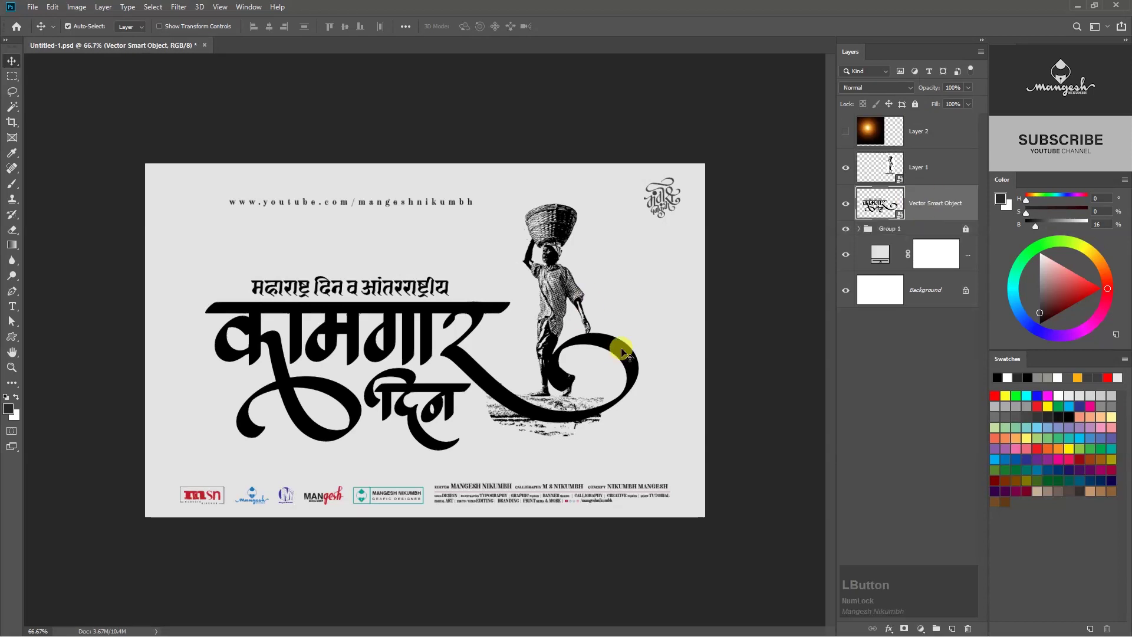
Show the sunlight layer and set its blend mode to Screen.
click(845, 130)
click(908, 131)
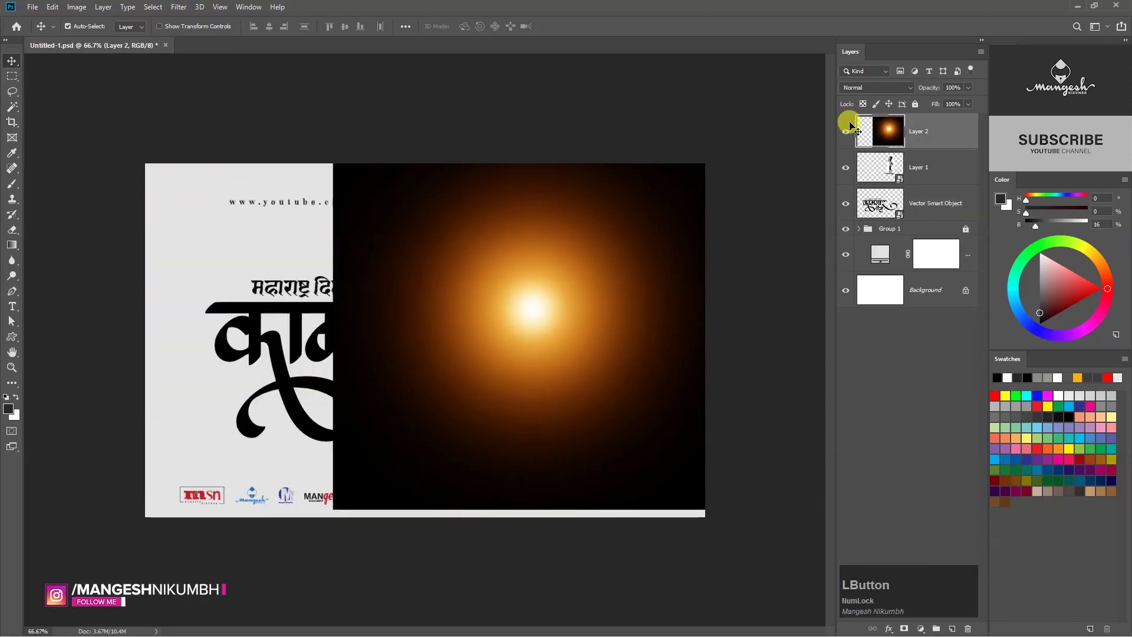
click(890, 87)
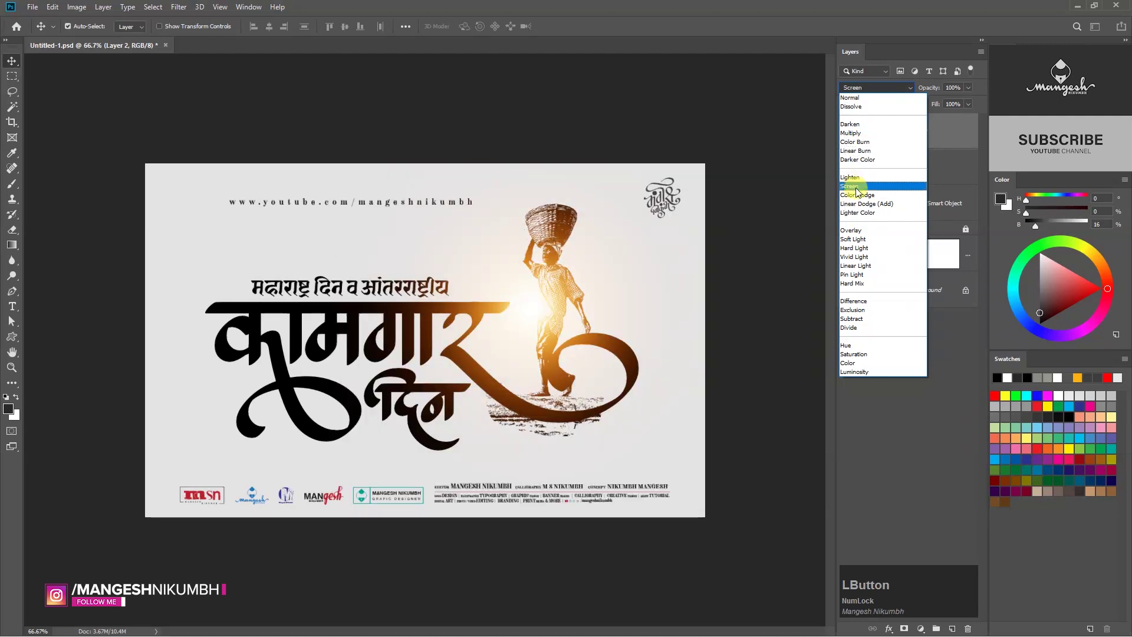
click(849, 186)
Move the sunlight glow up toward the worker's upper body and resize it.
drag(532, 319, 582, 253)
key(ctrl+t)
drag(762, 454, 596, 361)
key(v)
Open the contents of the lettering Smart Object for editing in Illustrator.
click(409, 404)
double_click(846, 239)
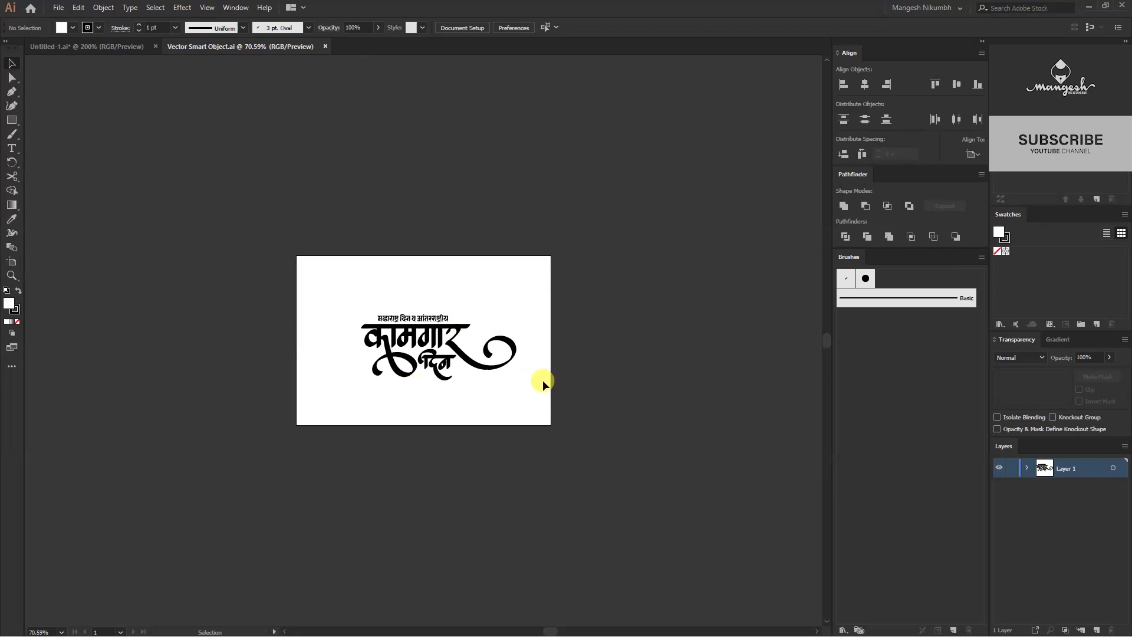
Delete the curled swash of र in कामगार and repaint the letter and its swash with Paintbrush strokes.
key(ctrl+plus)
key(ctrl+plus)
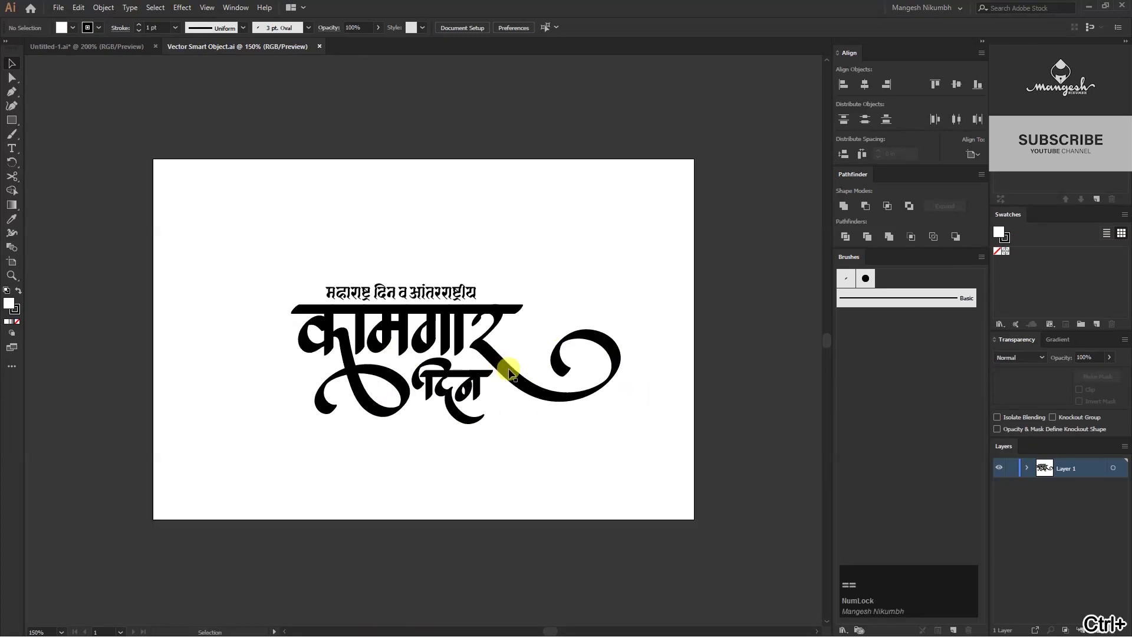
click(565, 354)
key(Delete)
key(b)
key(ctrl+plus)
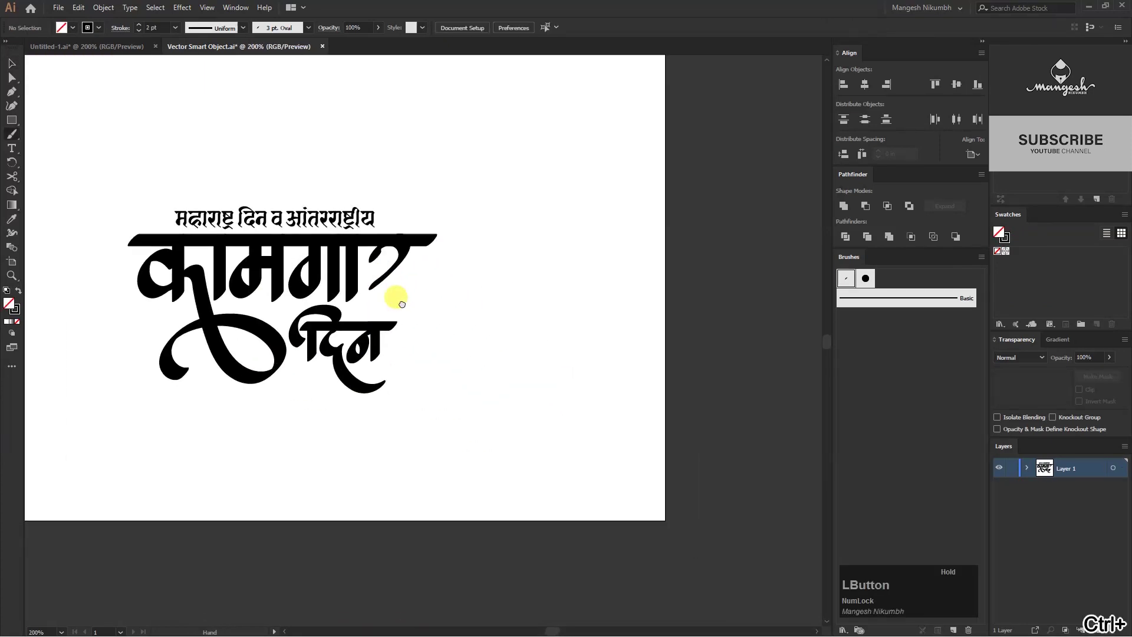
drag(395, 263, 447, 297)
key(ctrl+z)
drag(463, 245, 429, 230)
drag(390, 276, 408, 262)
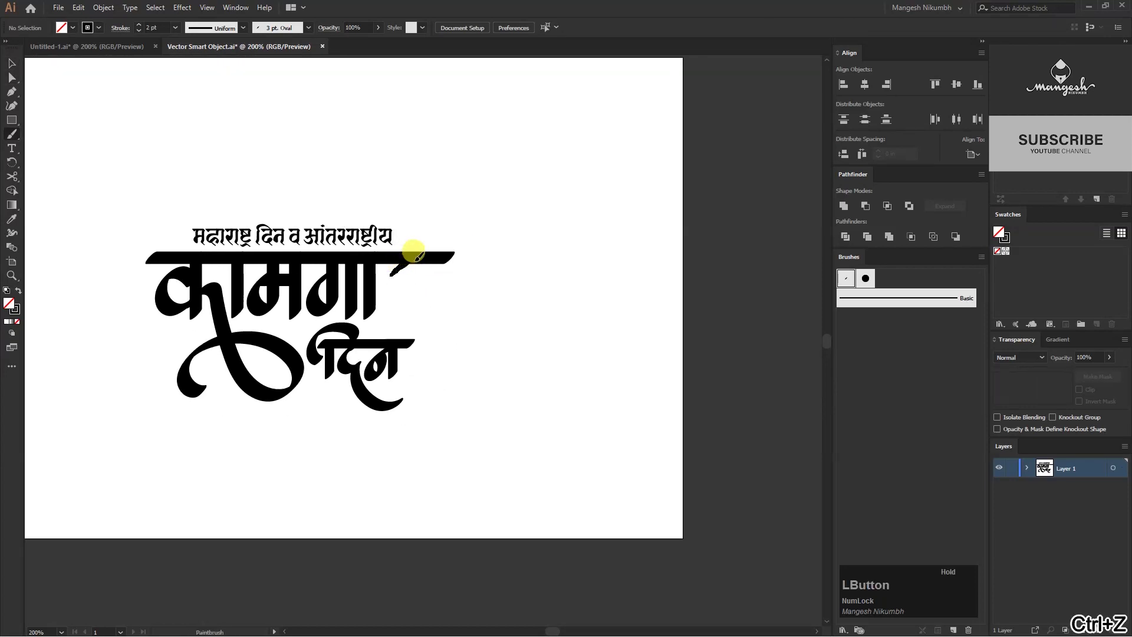
mouse_move(418, 330)
mouse_down()
mouse_move(379, 299)
mouse_move(460, 353)
mouse_move(530, 283)
mouse_move(489, 306)
mouse_move(475, 330)
mouse_up()
drag(389, 345, 478, 348)
Delete the curved tail stroke of the द in दिन and repaint it with the Paintbrush.
key(v)
click(443, 388)
key(Delete)
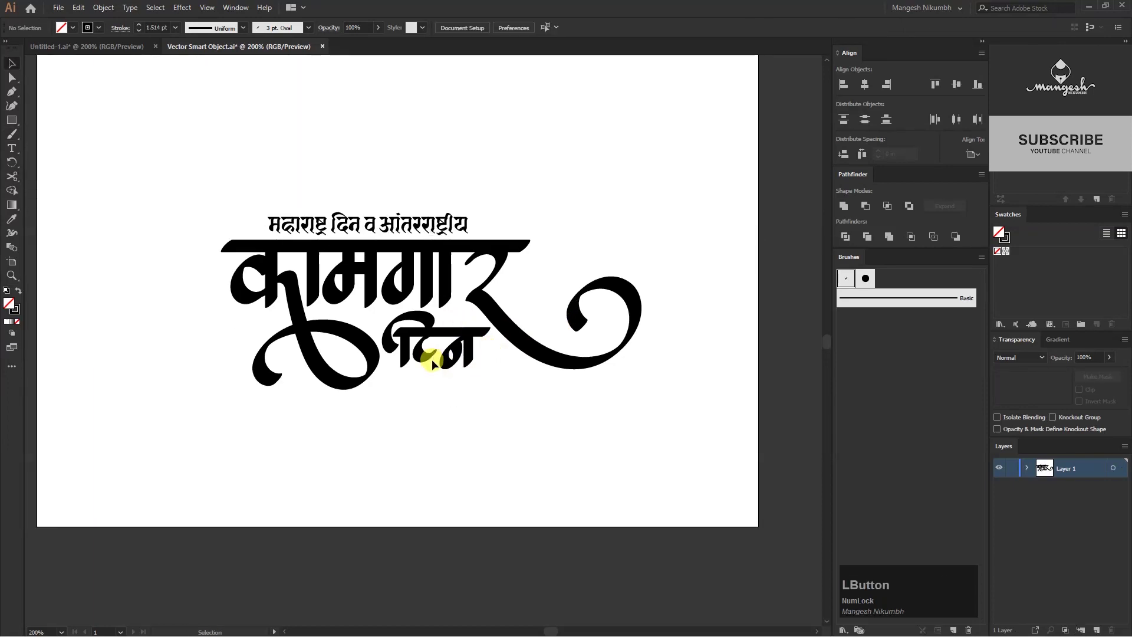
scroll(432, 362, up, 1)
key(ctrl+z)
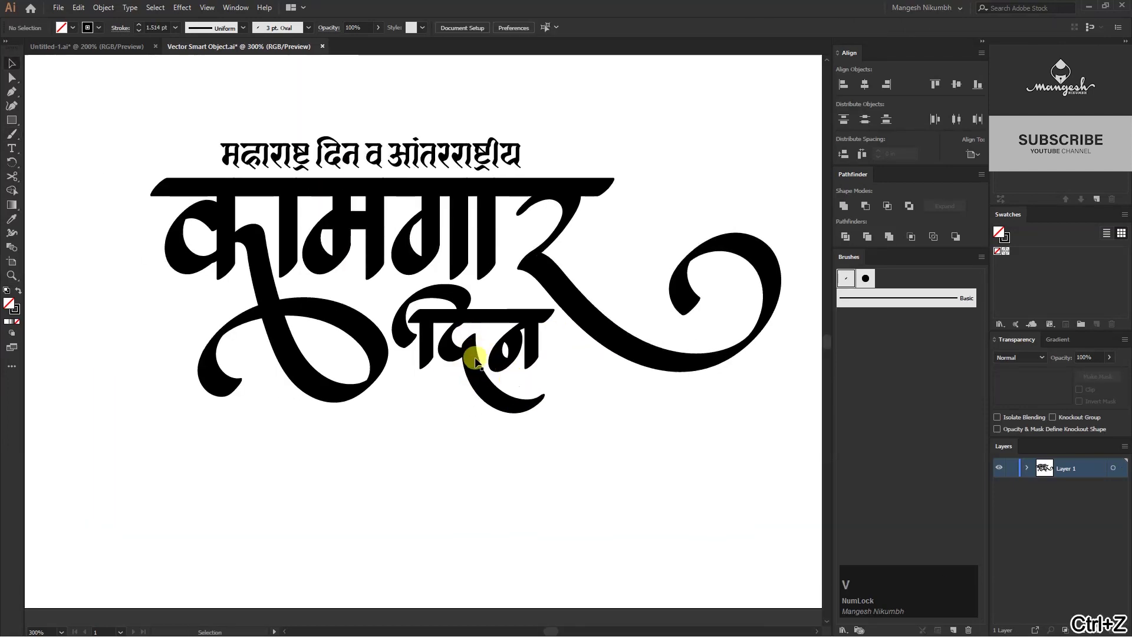
drag(429, 329, 472, 352)
key(Delete)
key(b)
mouse_move(514, 331)
mouse_down()
mouse_move(515, 307)
mouse_move(469, 294)
mouse_move(438, 320)
mouse_move(457, 361)
mouse_up()
Reposition the repainted tail, and nudge the word दिन three increments down and three to the right.
key(v)
drag(504, 312, 505, 313)
click(553, 312)
drag(490, 398, 481, 411)
drag(577, 467, 443, 328)
key(Down)
key(Down)
key(Down)
key(Right)
key(Right)
key(Right)
click(604, 416)
Show the rulers and try repainting the round stroke of the क in कामगार with the Paintbrush.
drag(376, 348, 415, 398)
key(ctrl+r)
key(a)
key(b)
mouse_move(302, 307)
mouse_down()
mouse_move(258, 304)
mouse_move(248, 333)
mouse_move(274, 347)
mouse_move(301, 324)
mouse_move(298, 304)
mouse_move(282, 293)
mouse_move(254, 304)
mouse_move(244, 340)
mouse_move(280, 351)
mouse_up()
key(ctrl+z)
key(v)
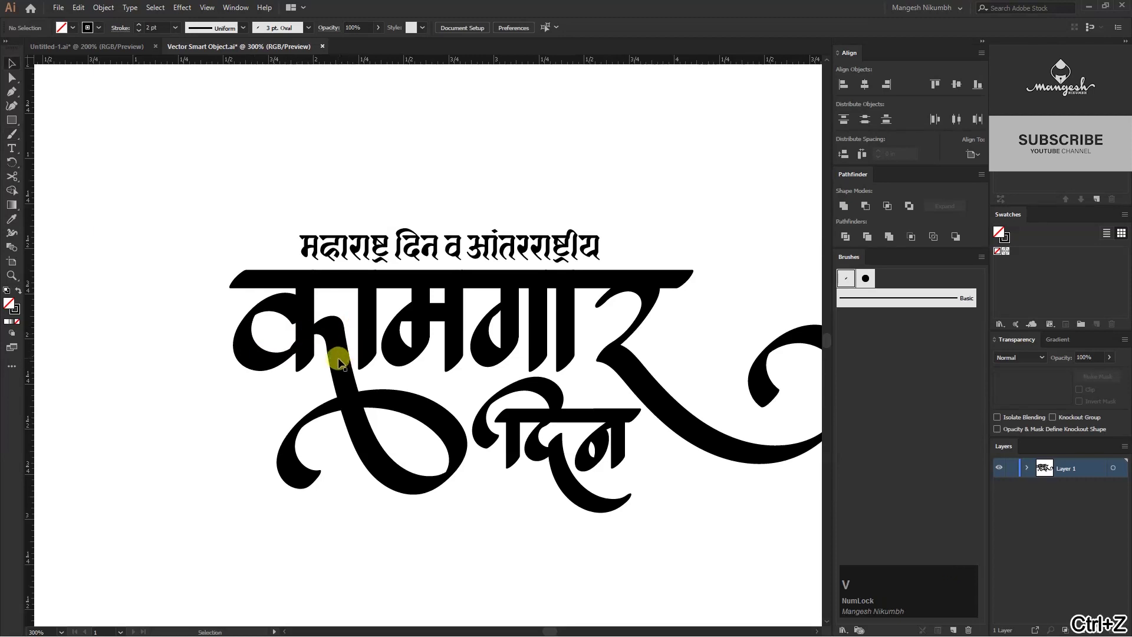
click(292, 314)
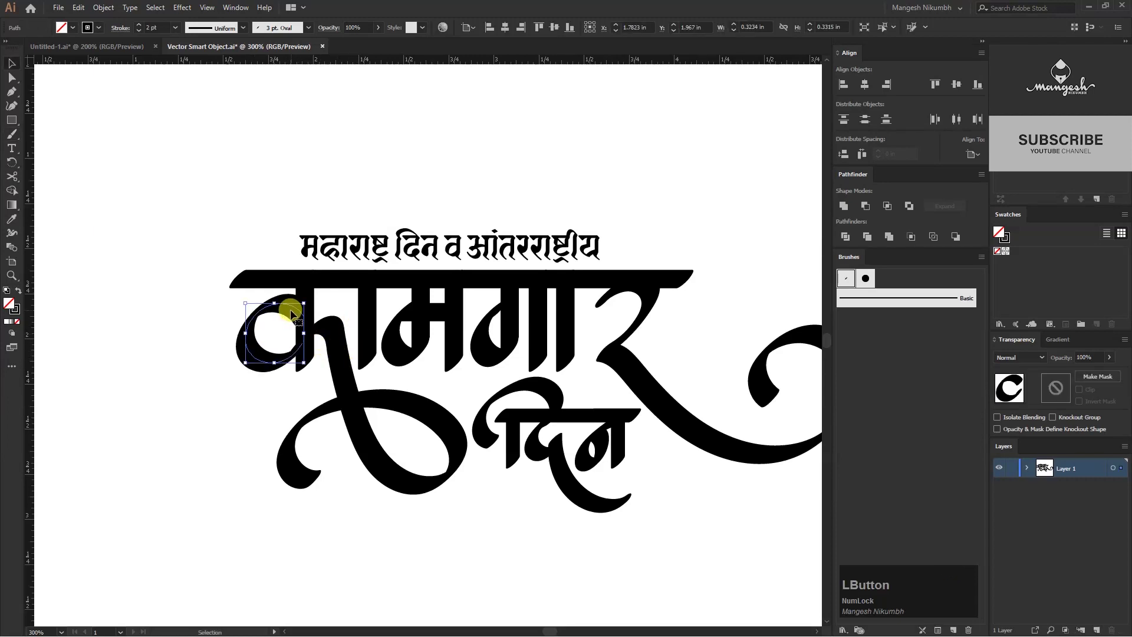
click(218, 322)
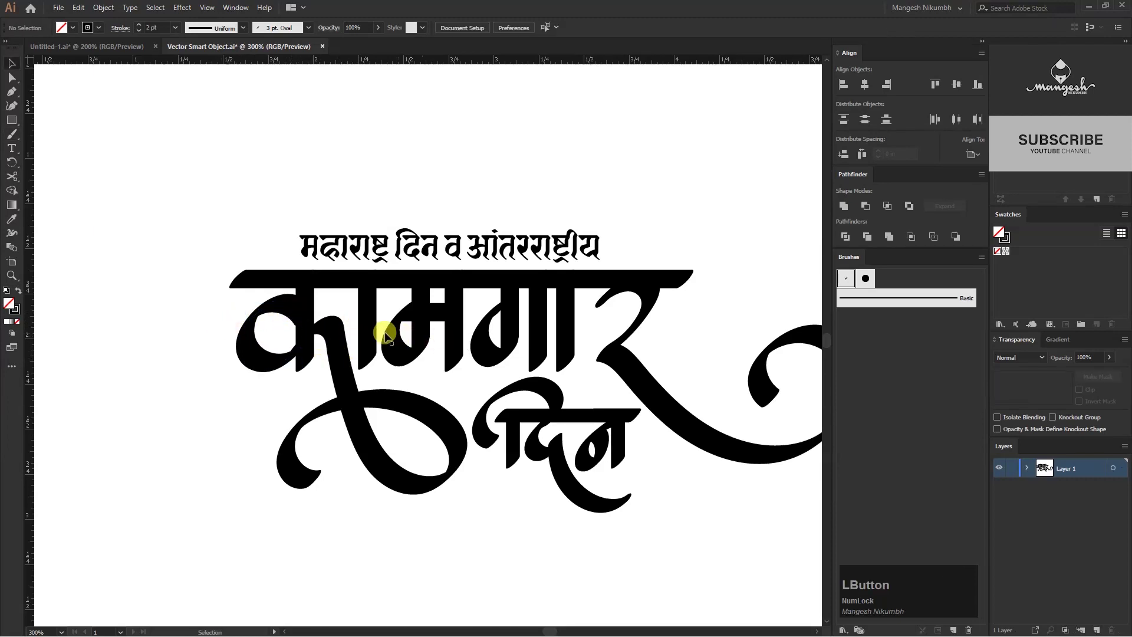
key(space)
drag(722, 245, 632, 265)
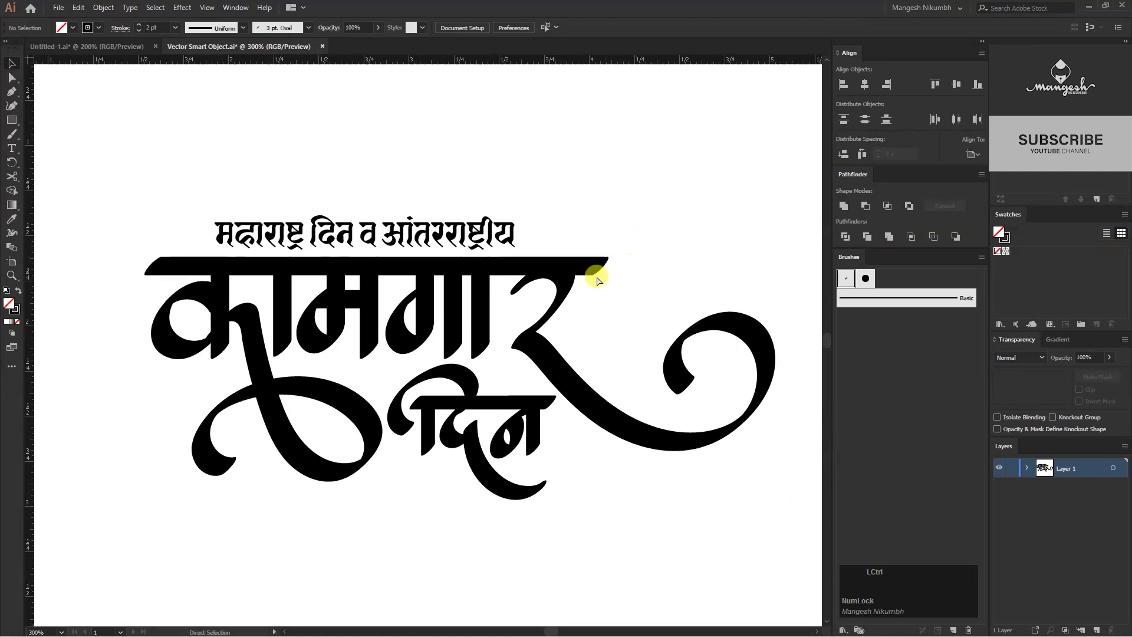
Close the lettering Smart Object document with its changes saved and switch back to Photoshop.
click(322, 47)
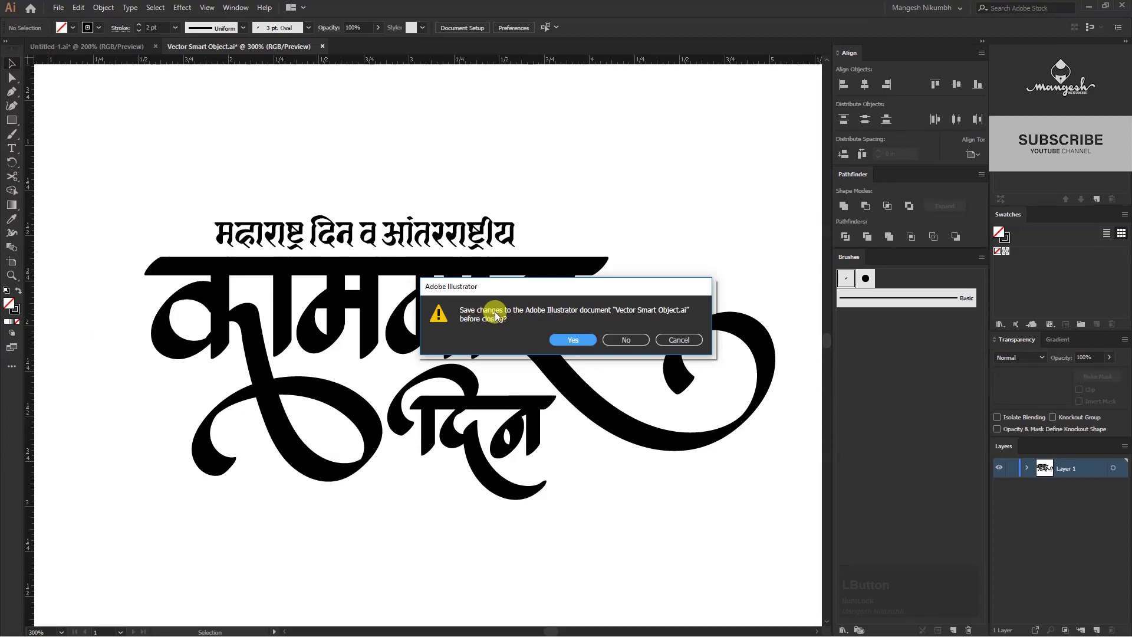
click(563, 341)
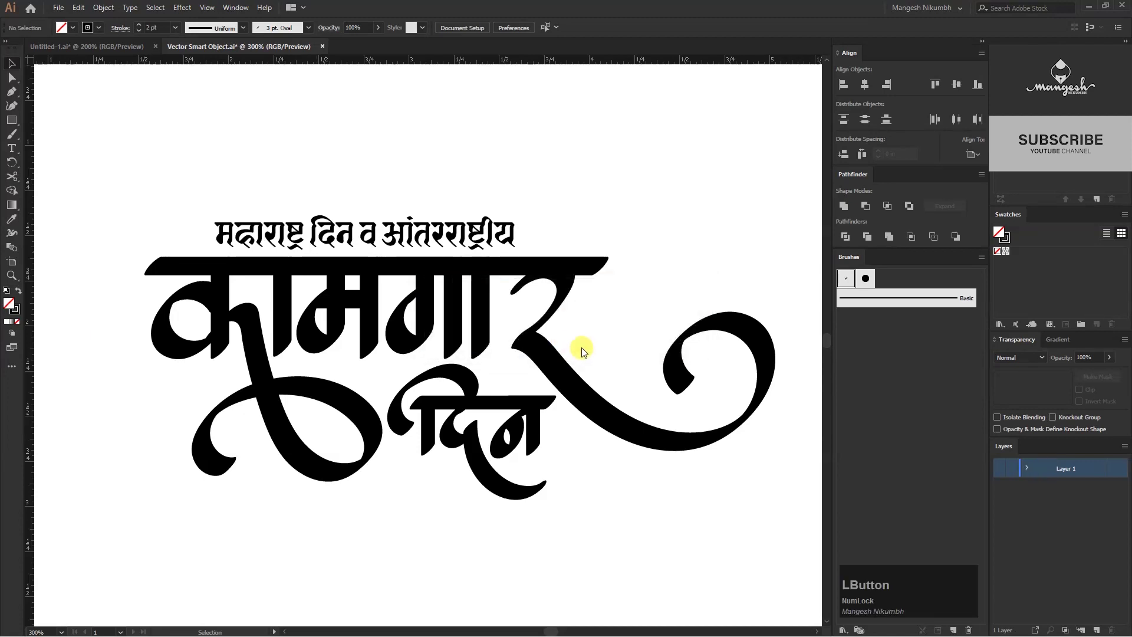
key(alt+Tab)
Shift the updated lettering slightly left, and enlarge and reposition the worker beside it over the swash curl.
drag(513, 393, 478, 391)
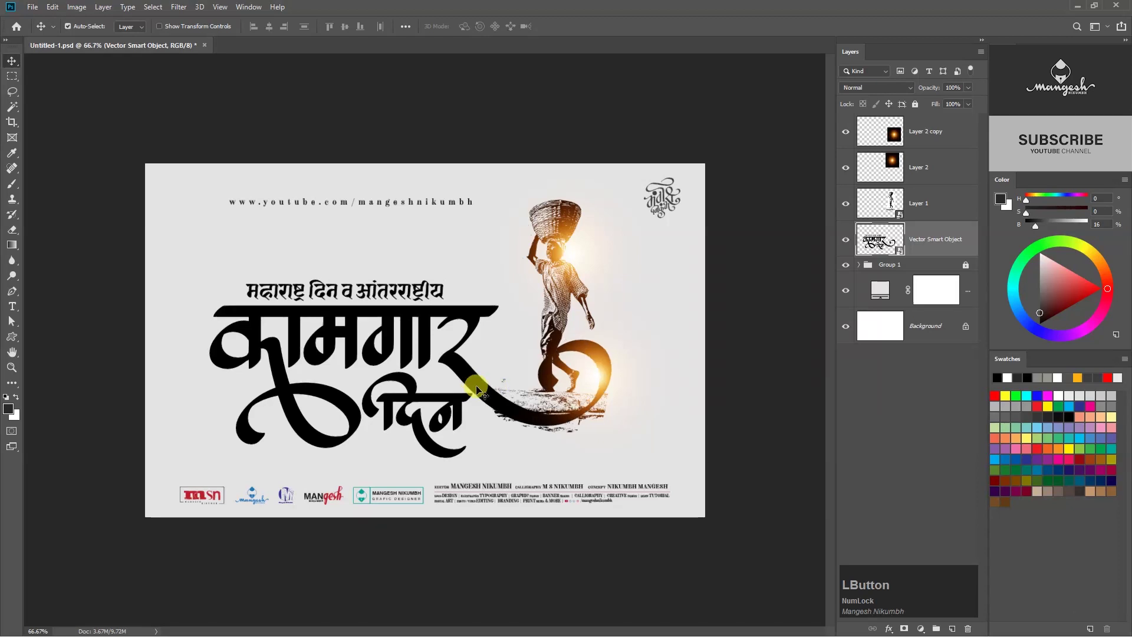
click(927, 204)
key(ctrl+t)
mouse_move(570, 359)
mouse_down()
mouse_move(556, 370)
mouse_move(570, 370)
mouse_up()
drag(487, 443, 473, 450)
drag(589, 401, 599, 396)
key(Return)
Move the Layer 2 copy glow below the worker layer, directly above the lettering, and select the lettering layer.
click(860, 136)
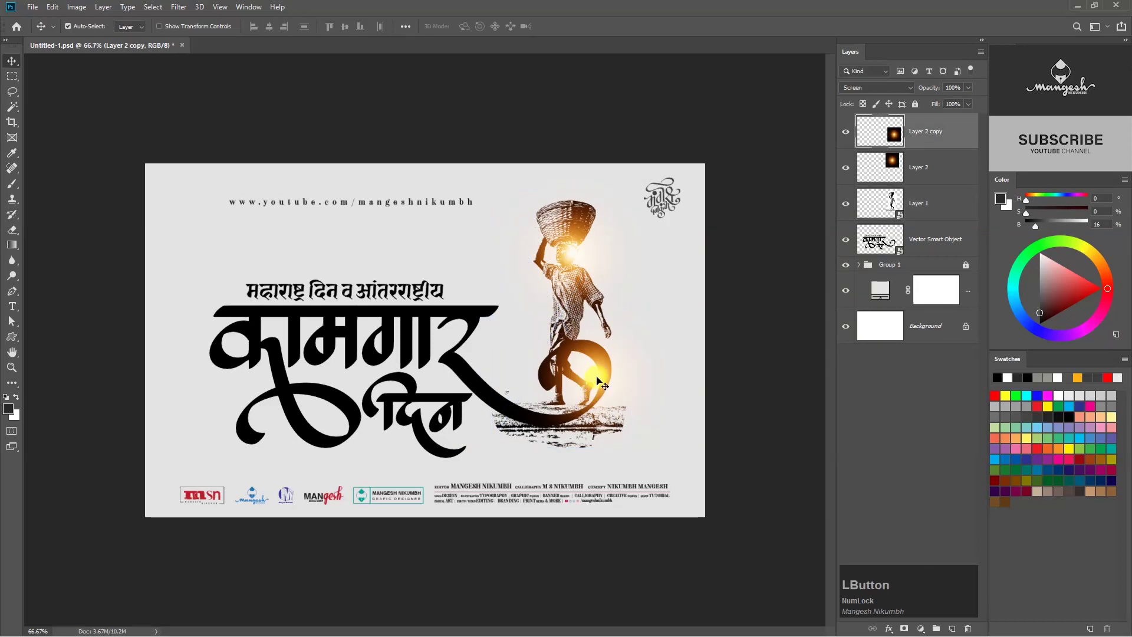
drag(845, 135, 929, 246)
click(929, 246)
click(845, 239)
click(846, 239)
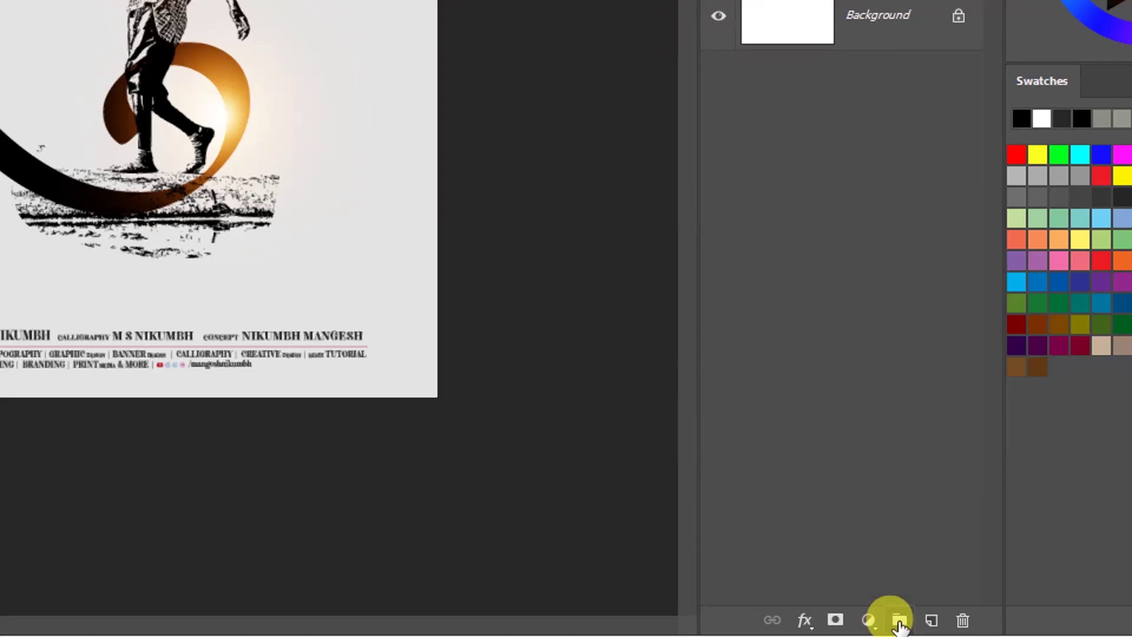
Create a new group above the lettering layer, place the Vector Smart Object inside it, and collapse the group.
key(F9)
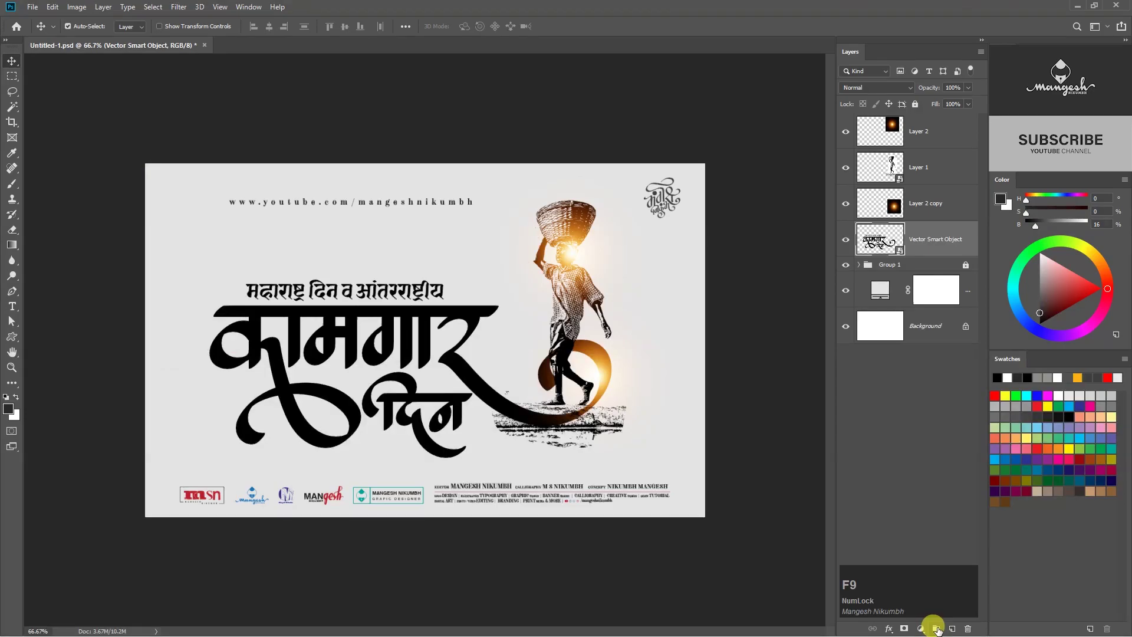
click(936, 629)
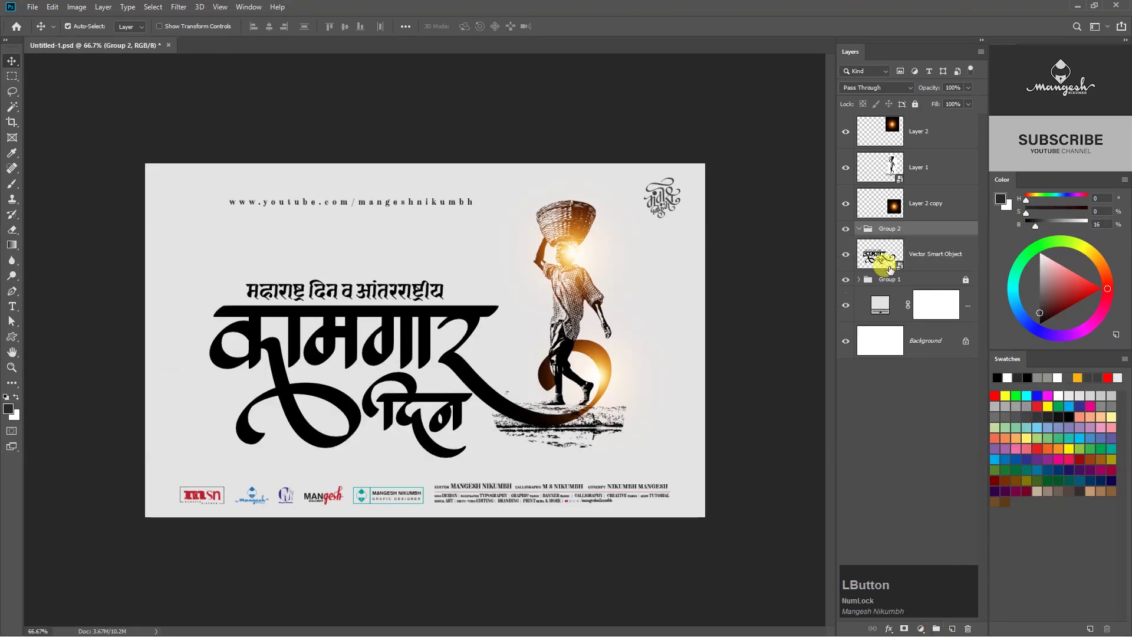
drag(913, 252, 886, 246)
click(857, 232)
click(845, 231)
click(845, 229)
click(859, 229)
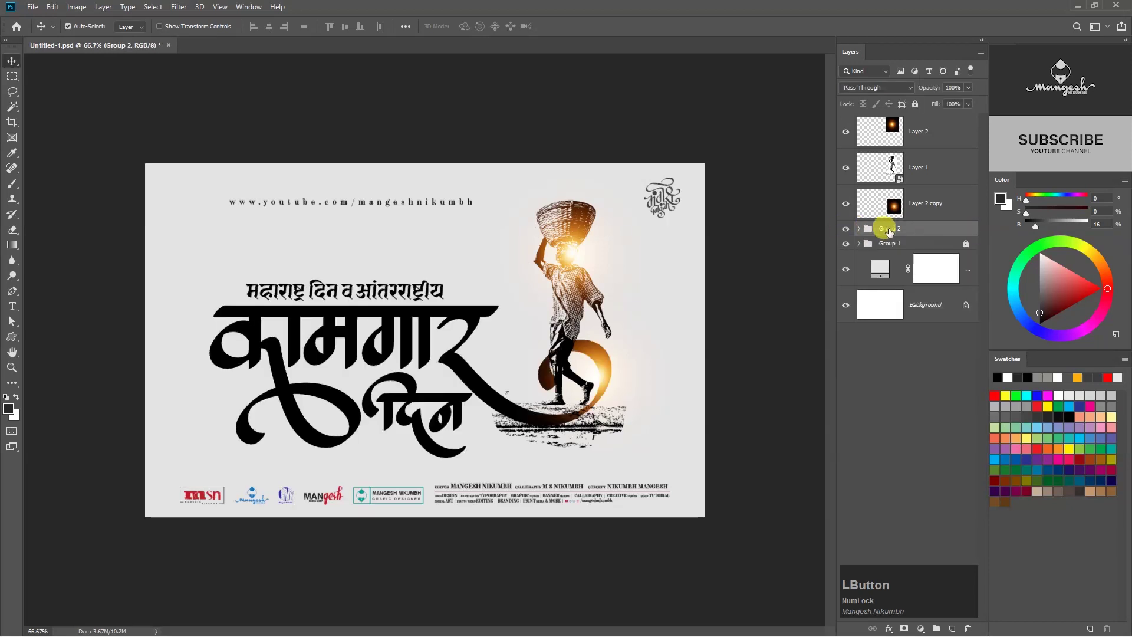
Clip the Layer 2 copy glow to Group 2 and shift it right over the swash curl behind the worker's legs.
click(927, 214)
right_click(931, 204)
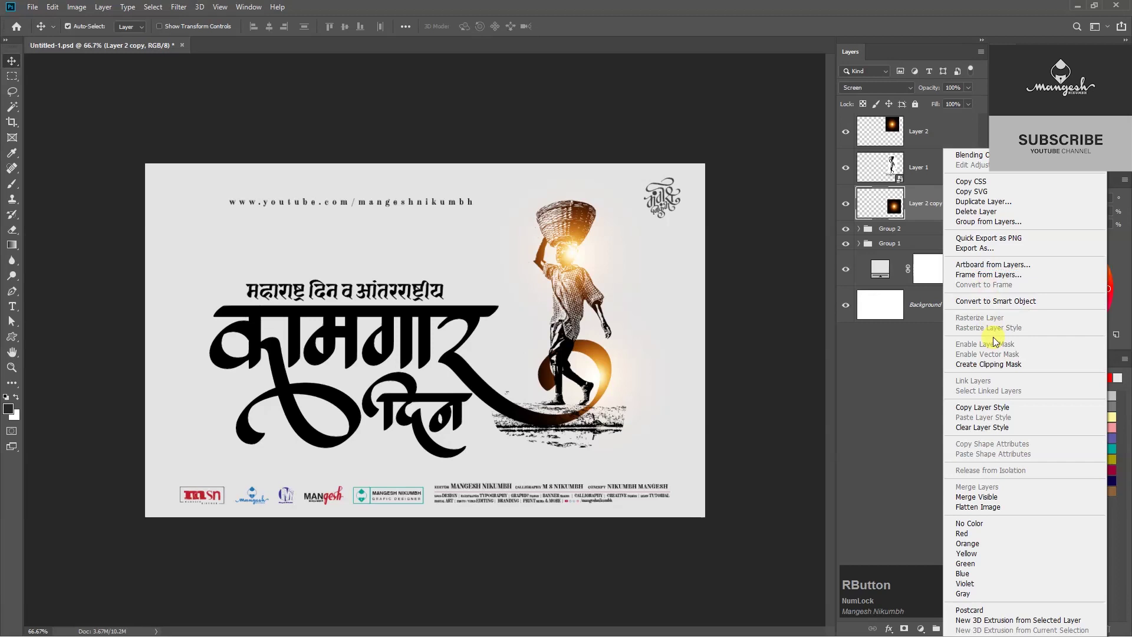
click(980, 365)
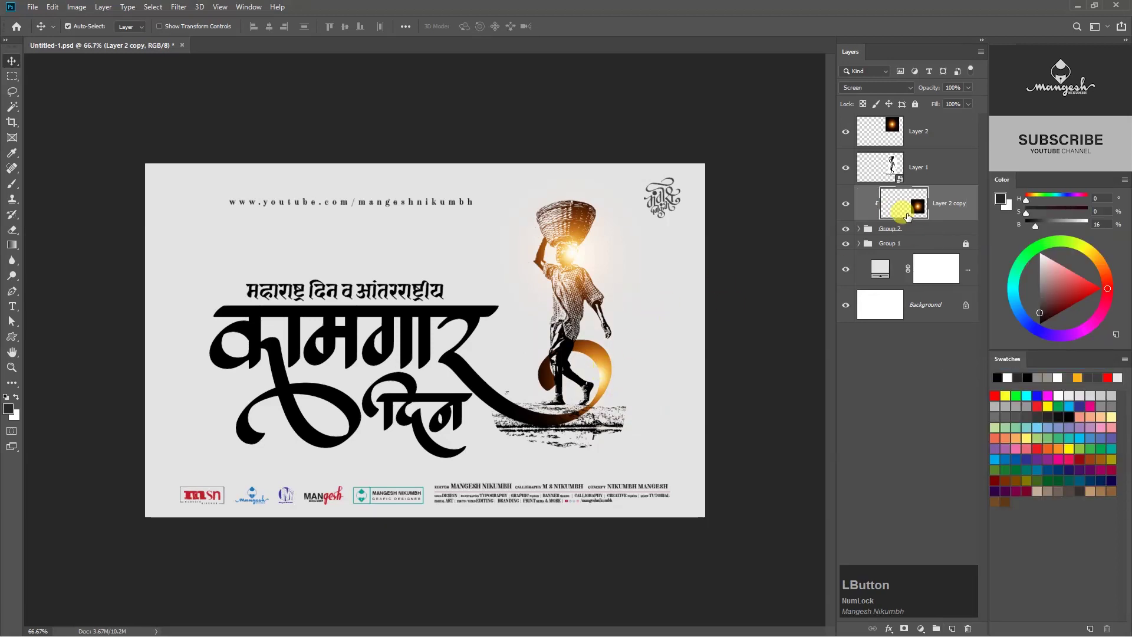
key(ctrl+t)
drag(566, 378, 584, 383)
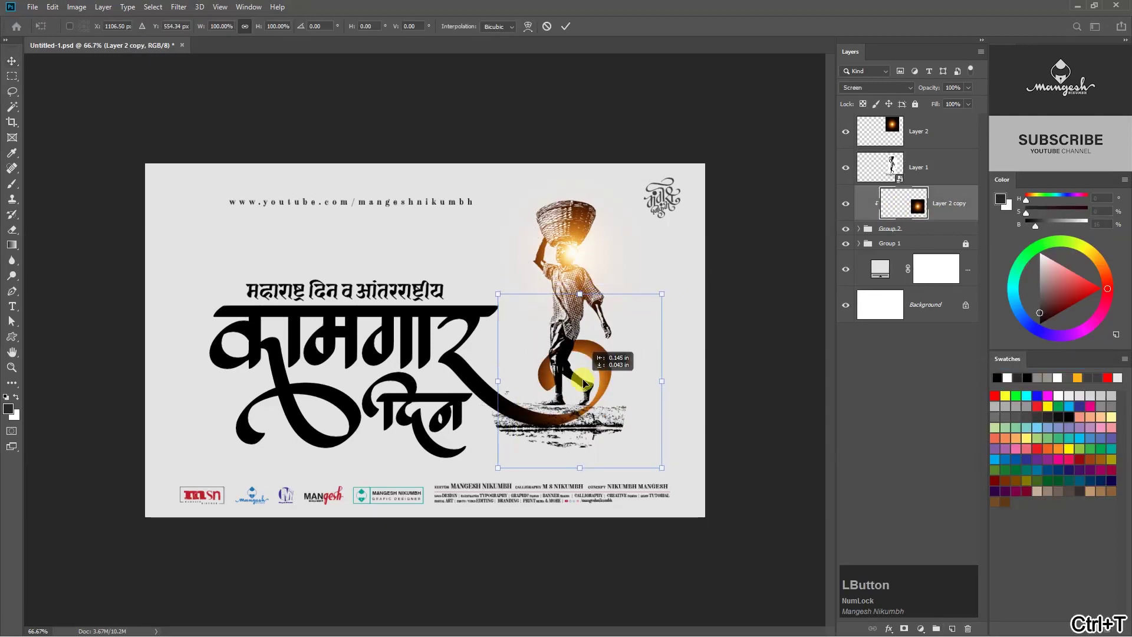
Move the Layer 2 glow to the right of the worker's head and scale it down.
click(889, 171)
click(881, 131)
key(ctrl+t)
drag(573, 254, 590, 259)
drag(669, 171, 644, 197)
key(Return)
click(787, 292)
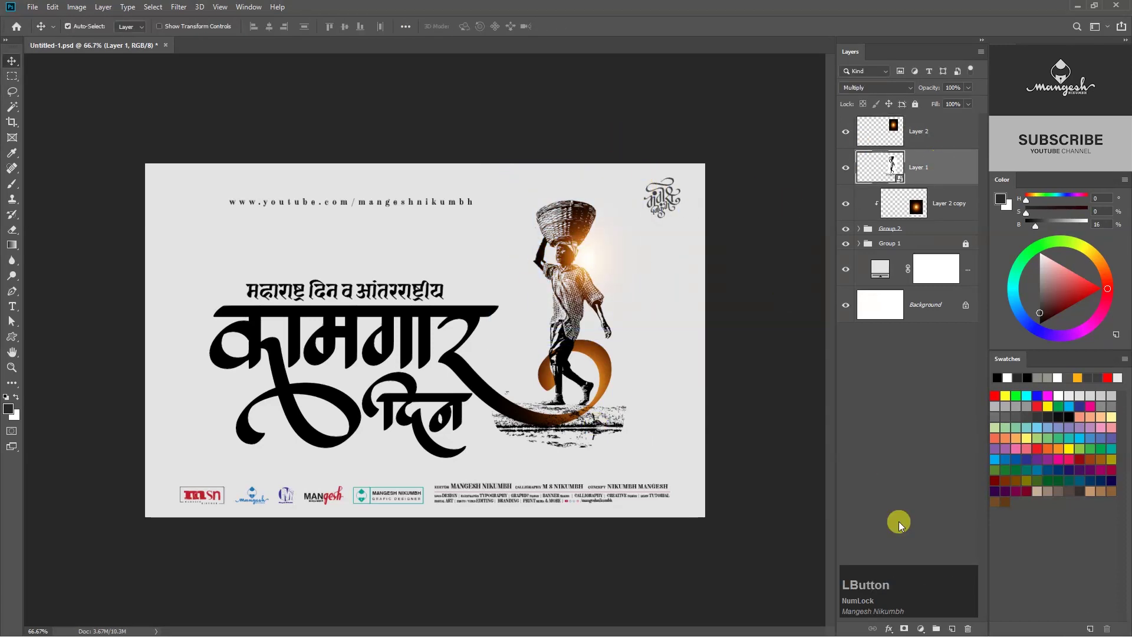
Add a layer mask to the worker layer and hide the ground texture around the feet with a black Soft Round brush.
click(904, 629)
click(937, 172)
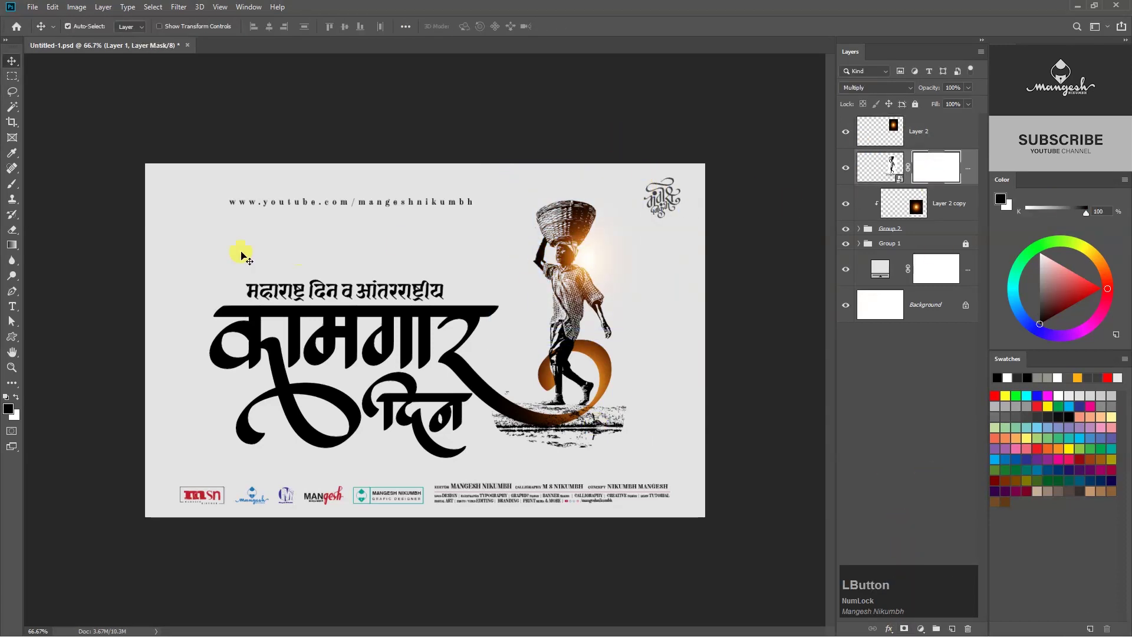
key(b)
right_click(356, 244)
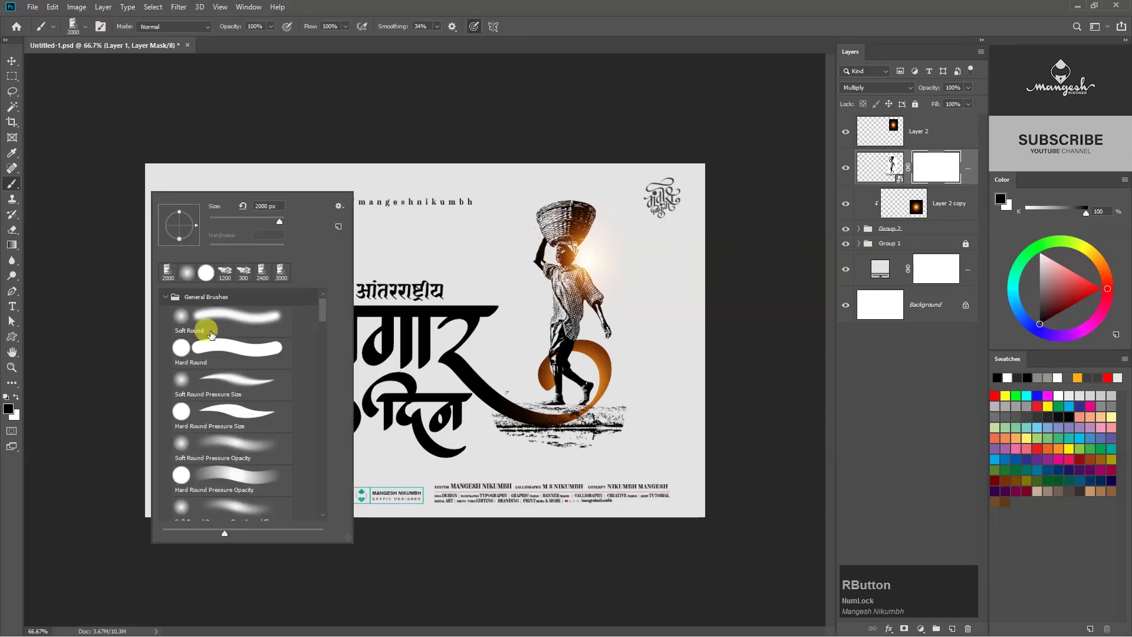
click(226, 318)
key(Return)
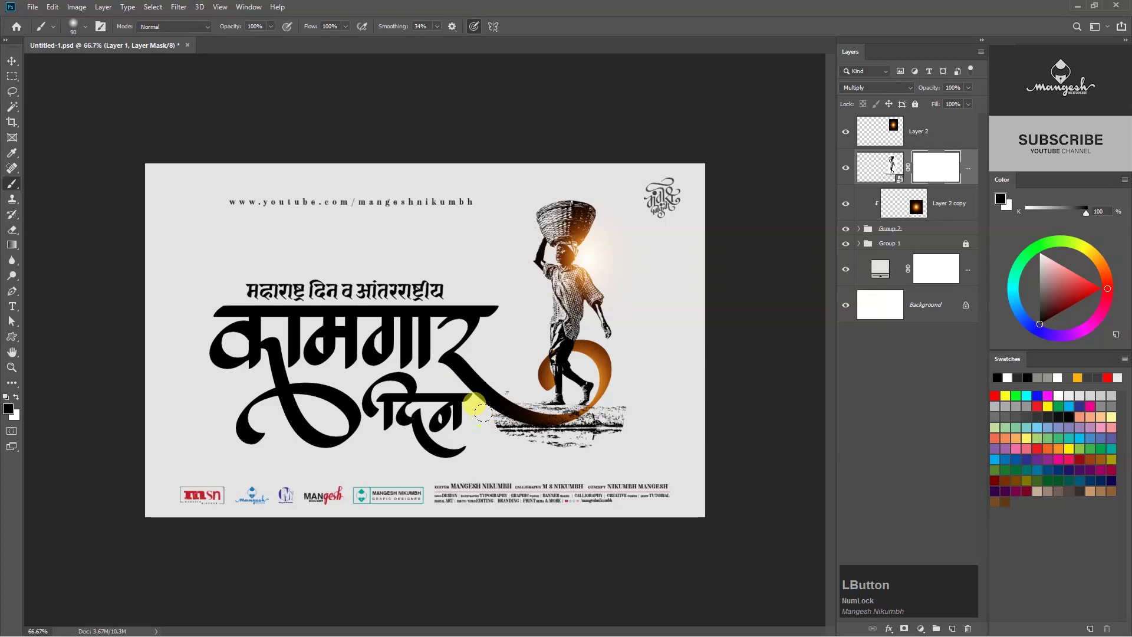
drag(489, 417, 595, 422)
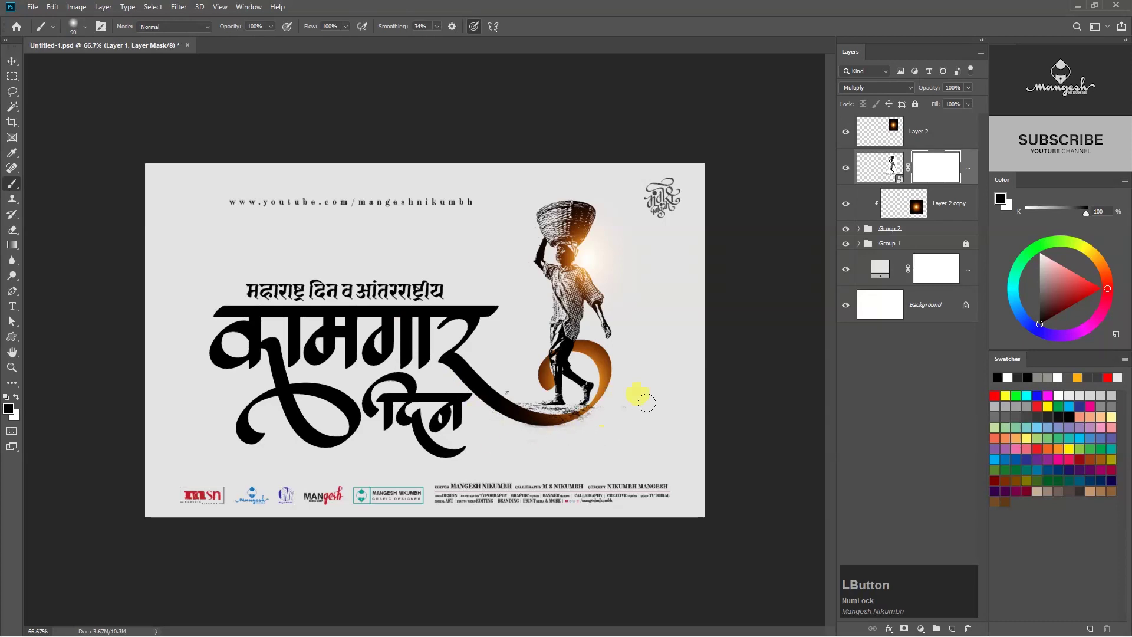
key(v)
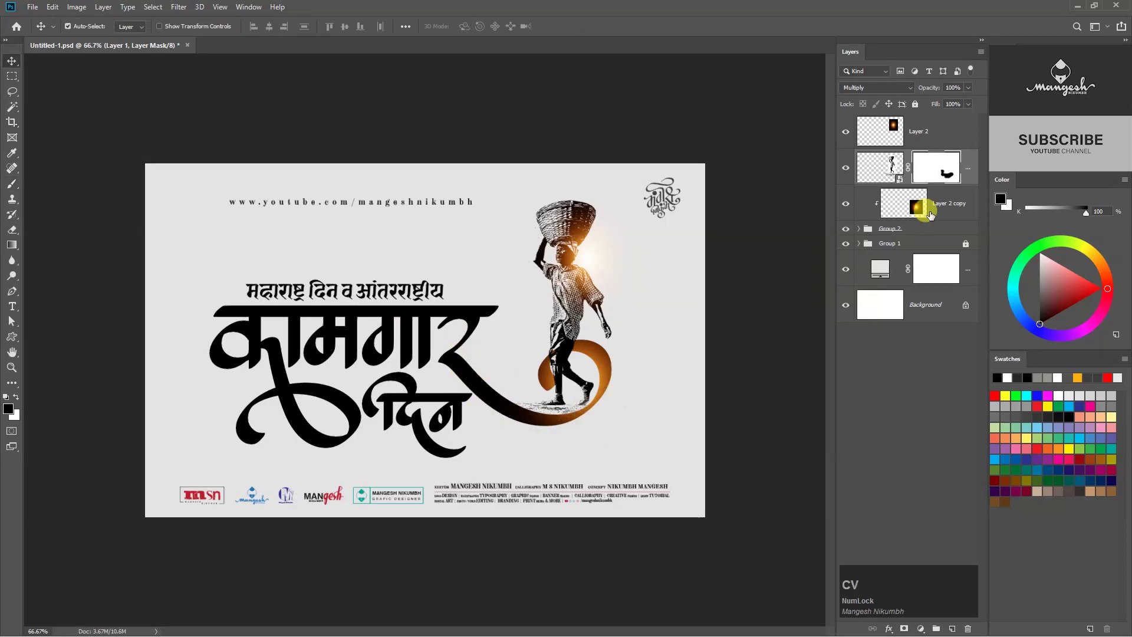
Add a new empty layer directly above the Color Fill 1 layer.
click(883, 274)
click(944, 627)
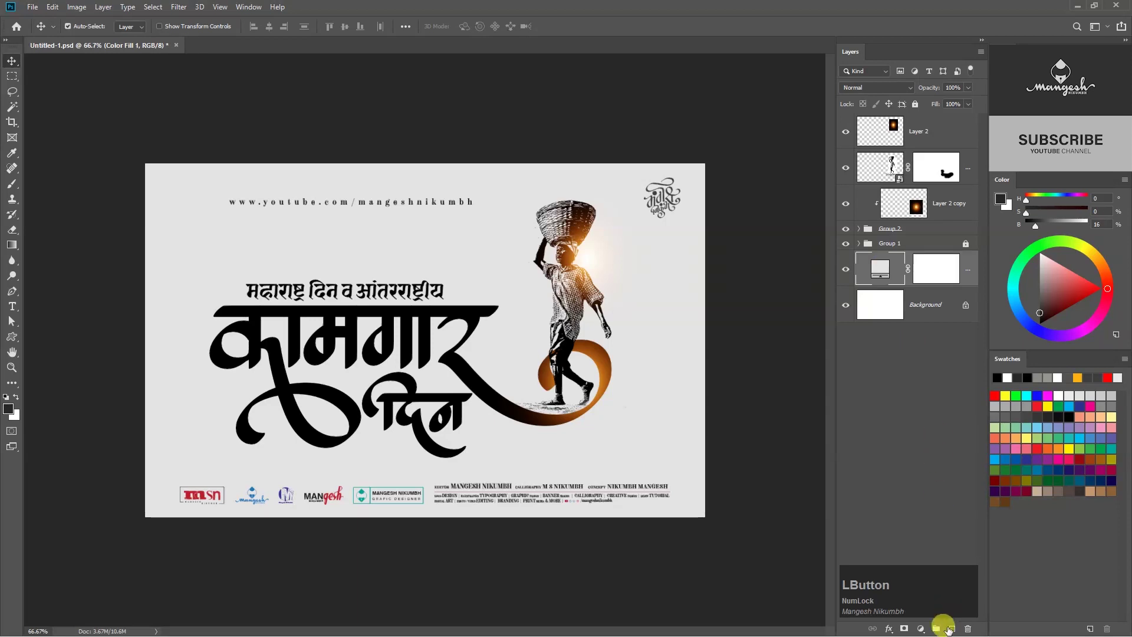
click(918, 270)
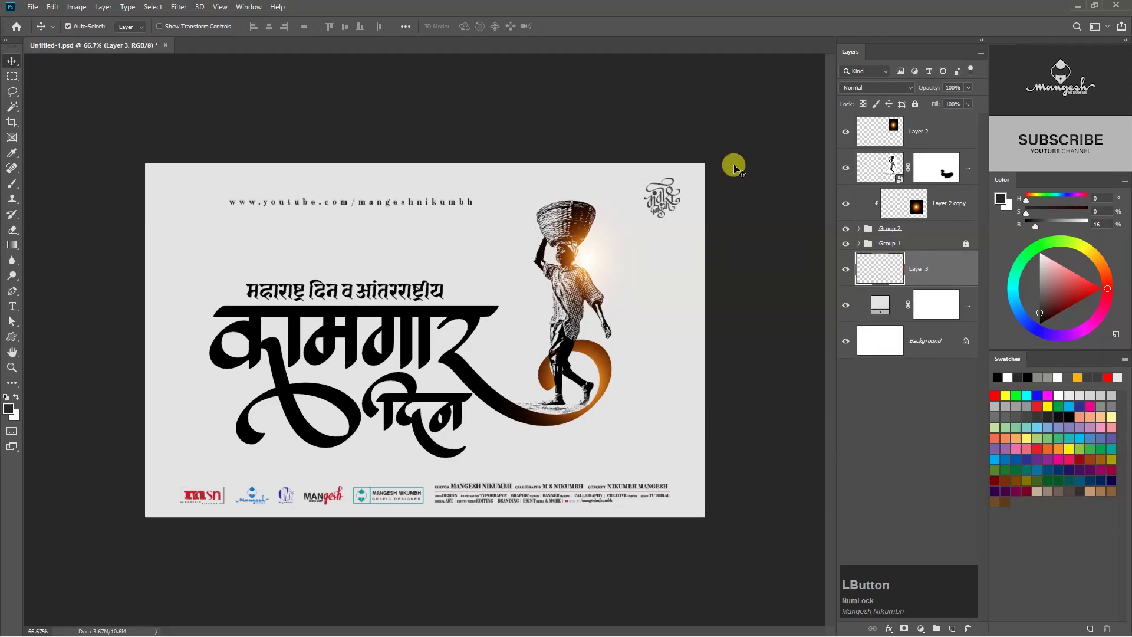
Choose the fifth brush, a broad textured photo stamp, from the Rust Brushes set for the Brush tool.
key(b)
right_click(467, 387)
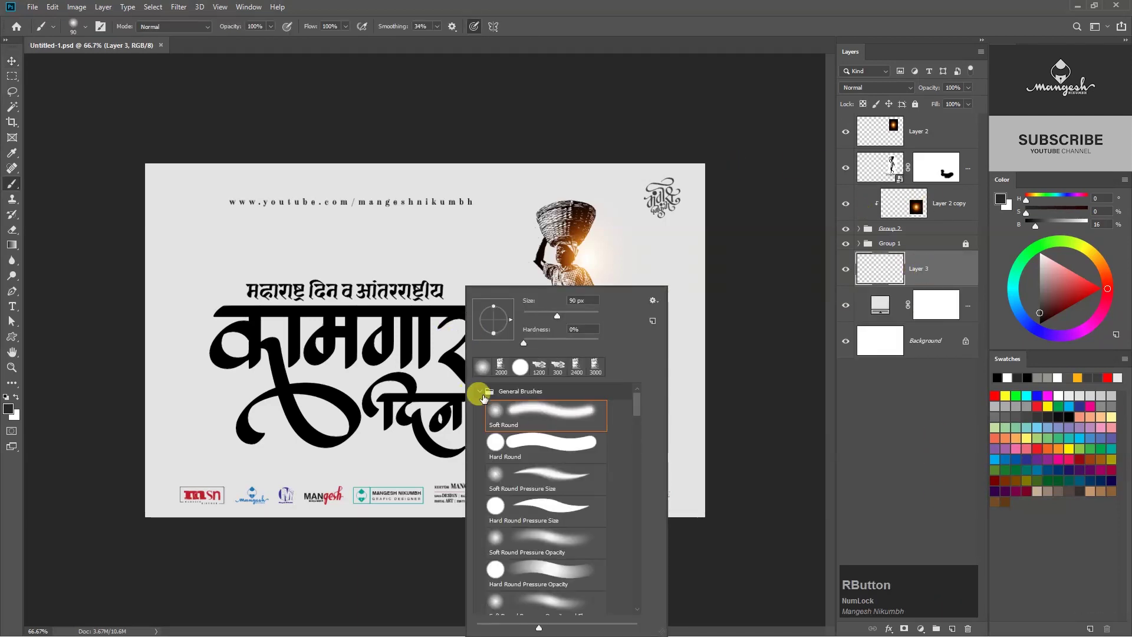
click(482, 494)
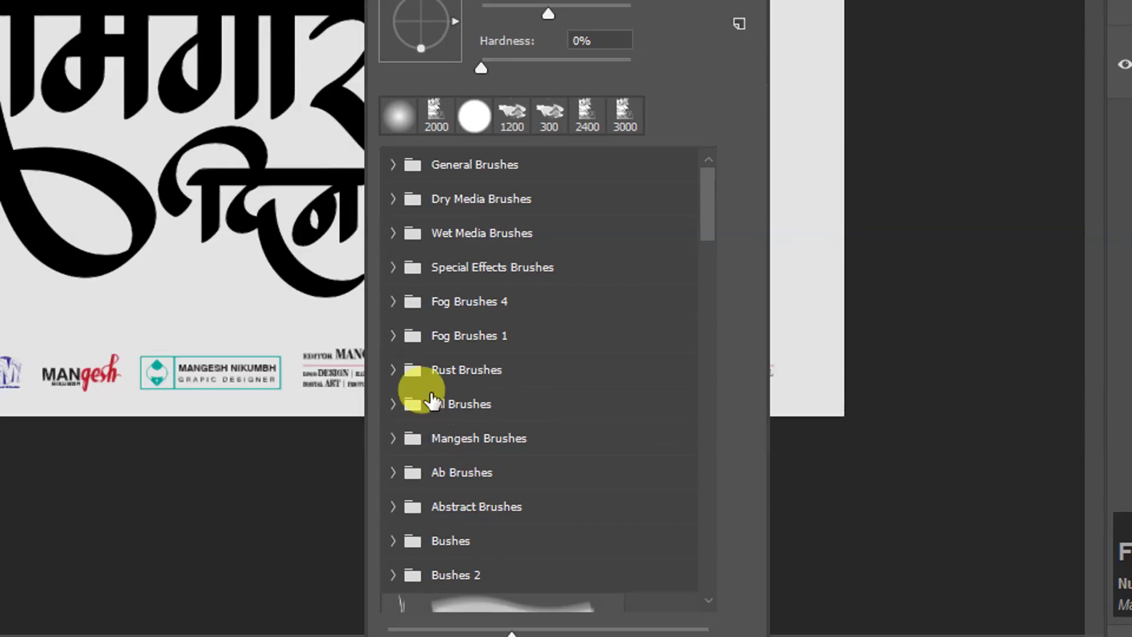
click(394, 369)
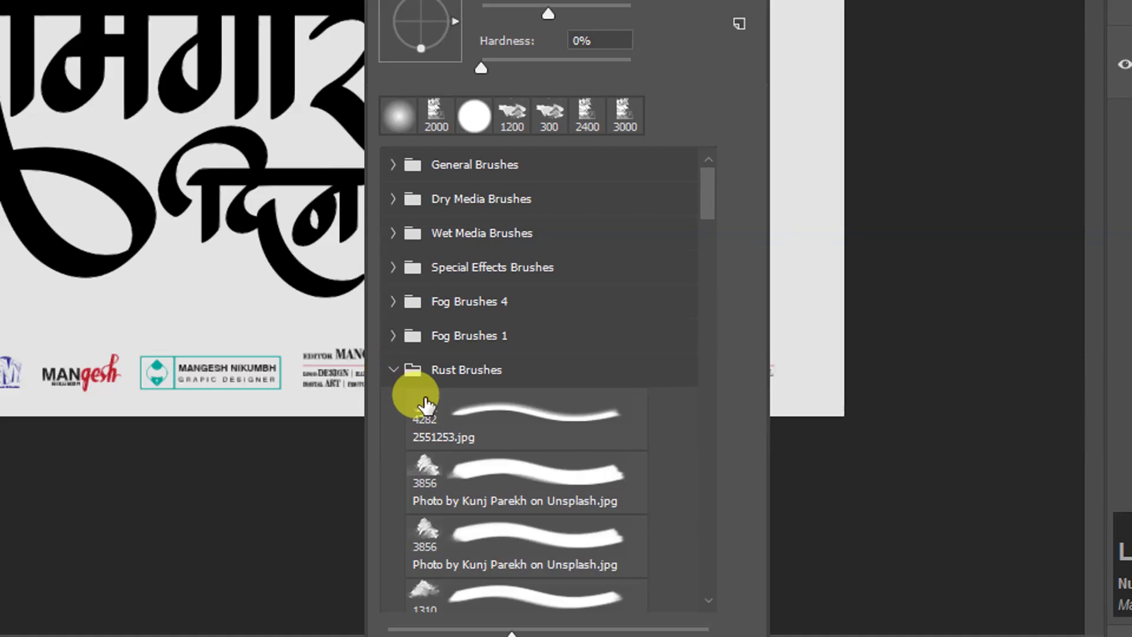
scroll(424, 396, down, 5)
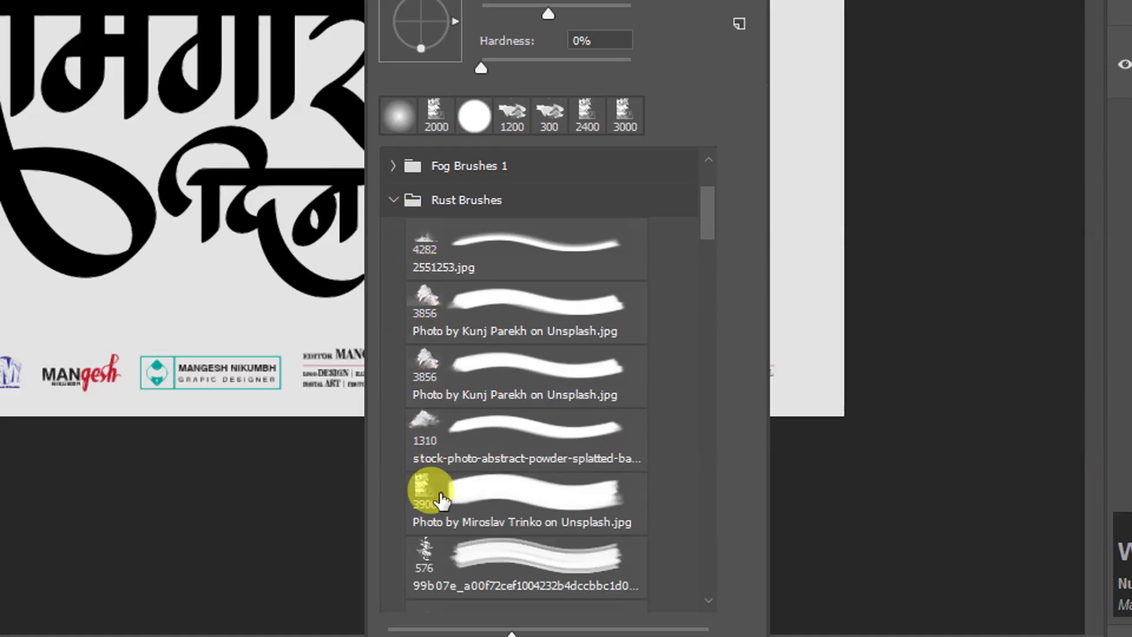
click(495, 500)
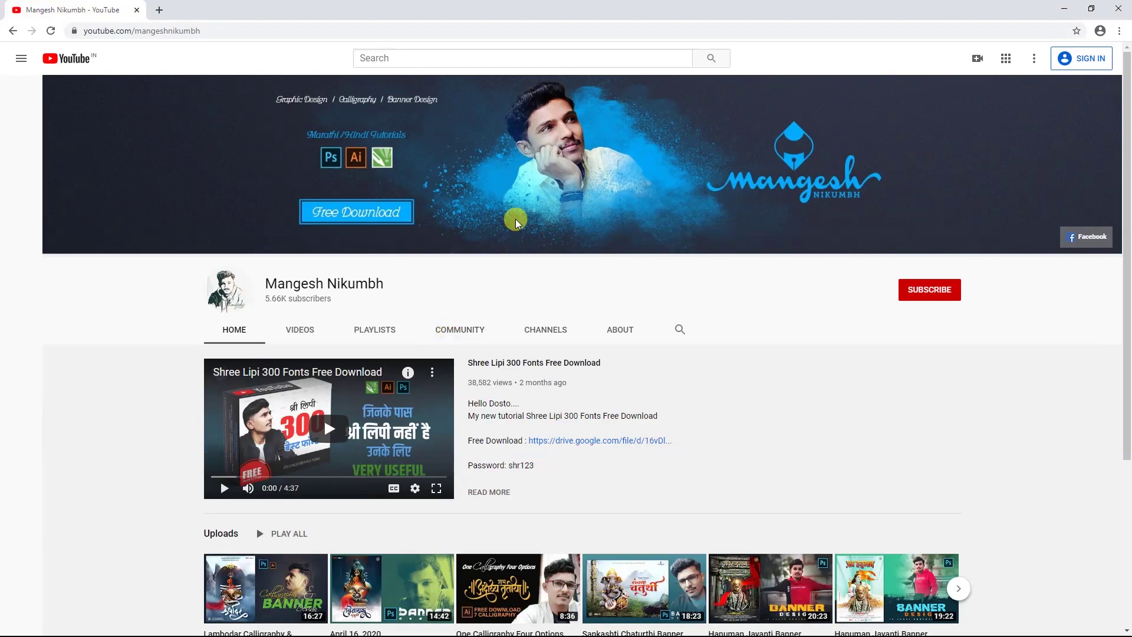
Open the Facebook page linked in the YouTube channel's banner and look through its posts.
scroll(545, 265, down, 4)
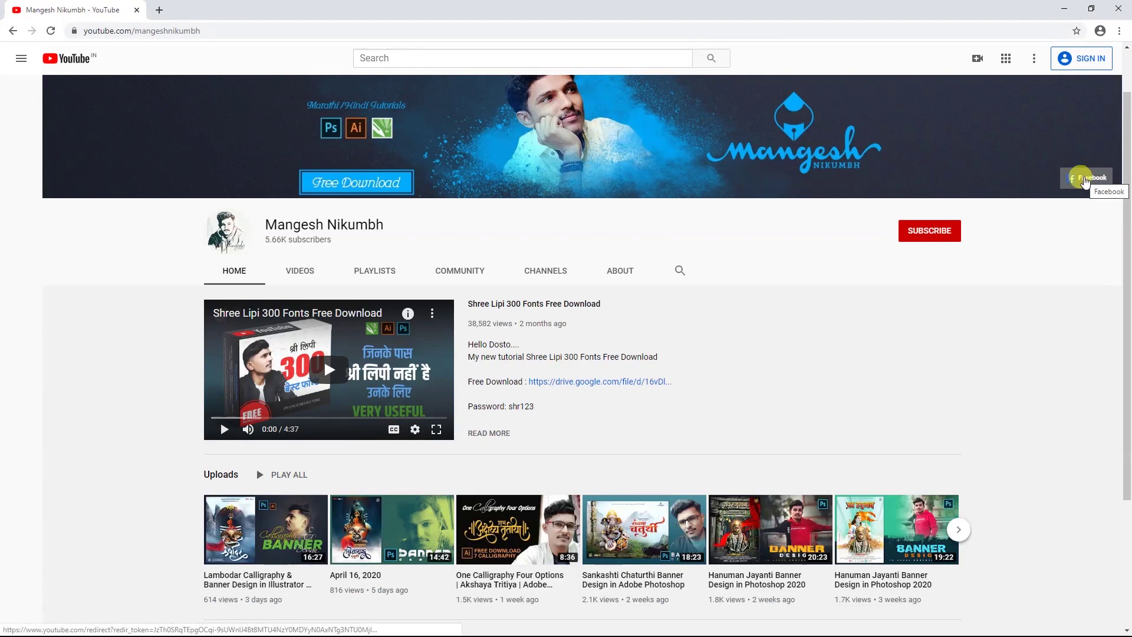
click(1084, 180)
scroll(899, 328, down, 2)
scroll(899, 327, down, 3)
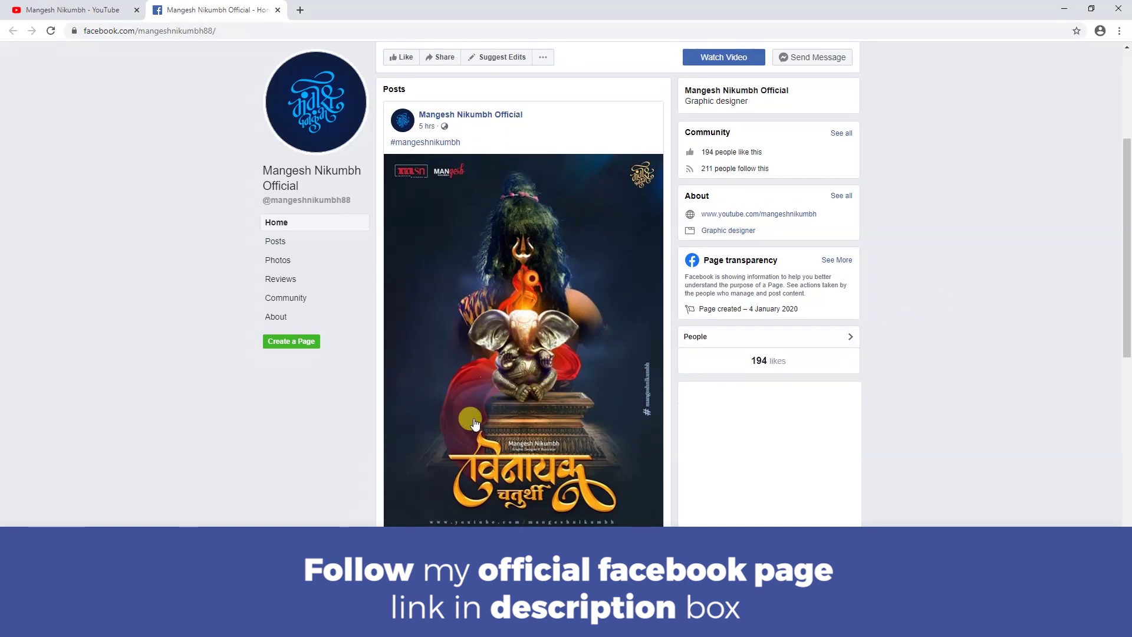
Browse the Facebook page's photos and older posts down the timeline.
scroll(593, 412, down, 1)
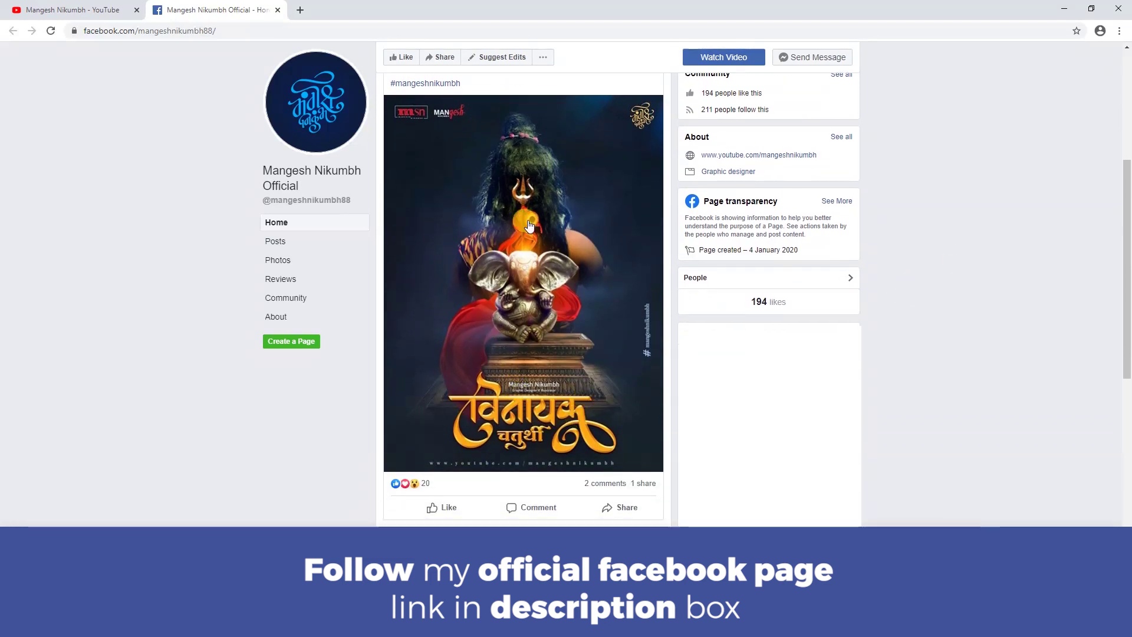
scroll(522, 252, down, 10)
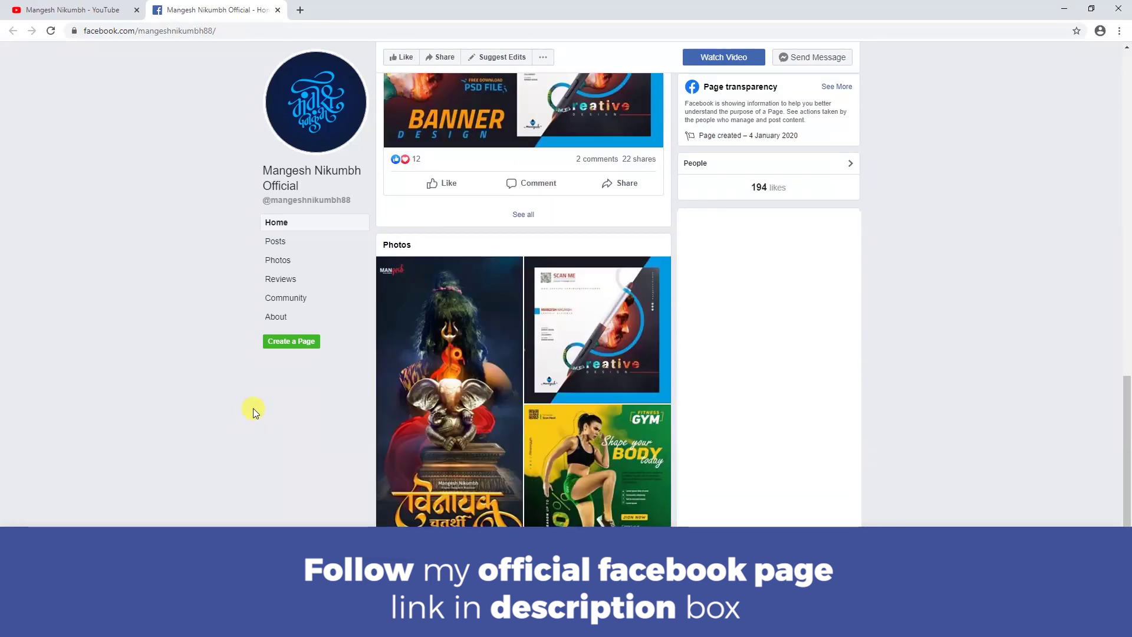
scroll(252, 408, down, 2)
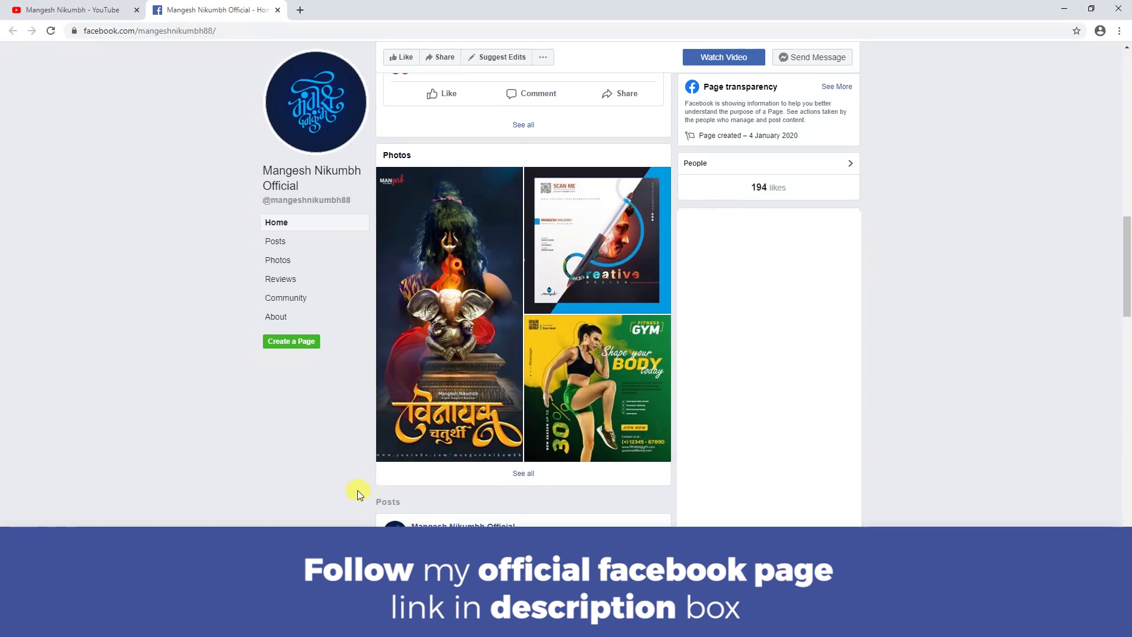
scroll(338, 472, down, 3)
scroll(338, 472, down, 1)
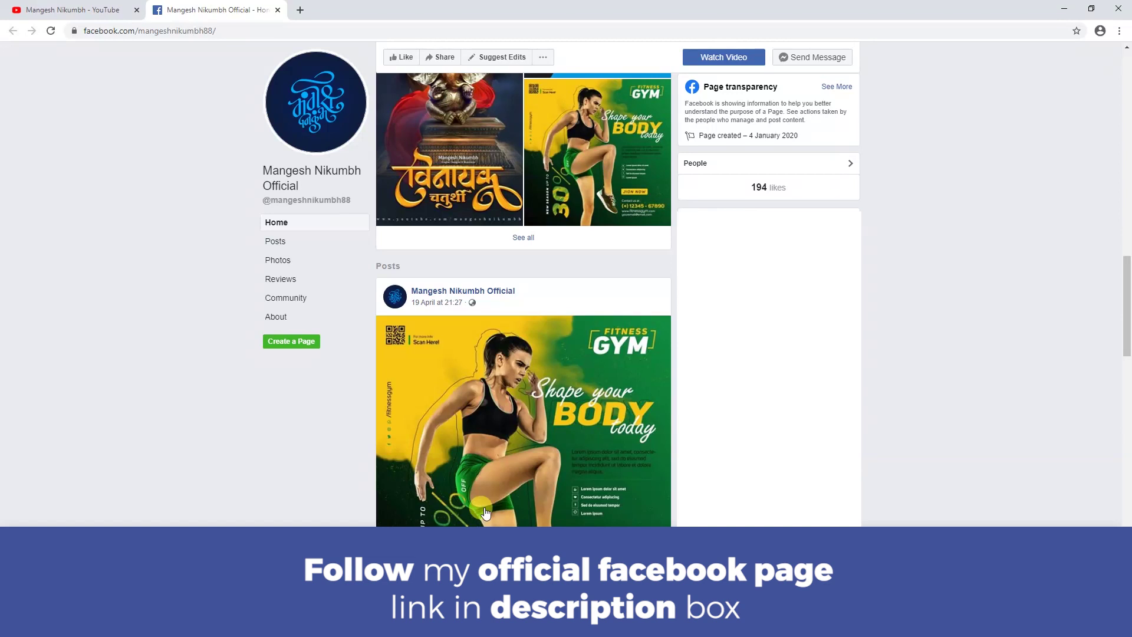
scroll(257, 387, down, 11)
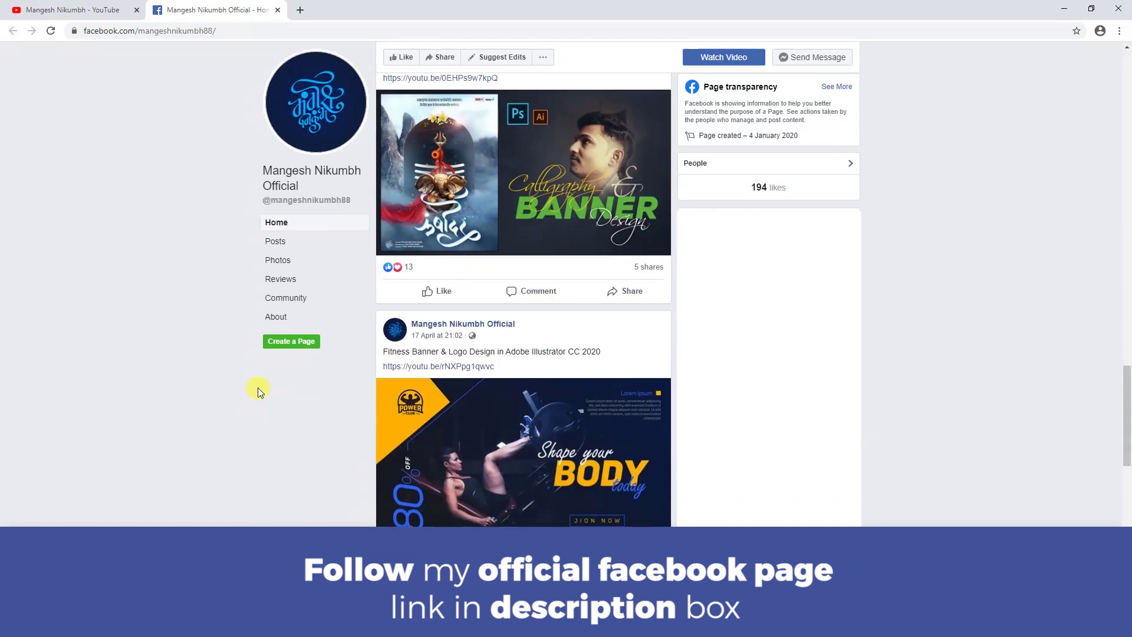
scroll(257, 388, down, 10)
scroll(257, 387, down, 12)
scroll(299, 417, down, 10)
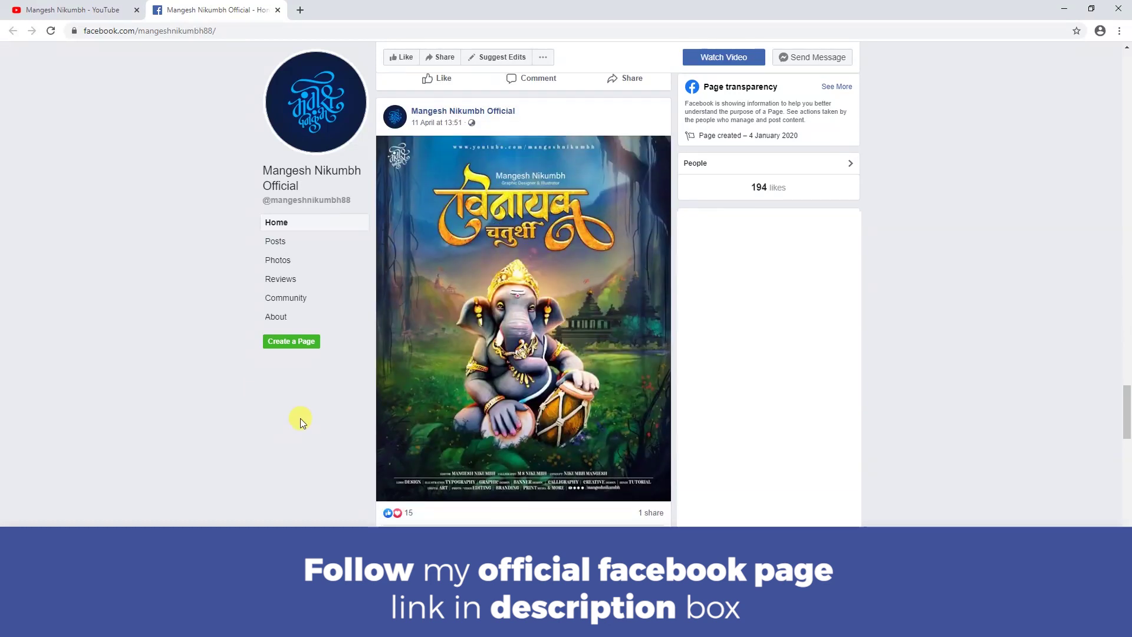
scroll(300, 418, down, 12)
scroll(301, 420, down, 10)
scroll(299, 417, down, 10)
scroll(331, 296, up, 20)
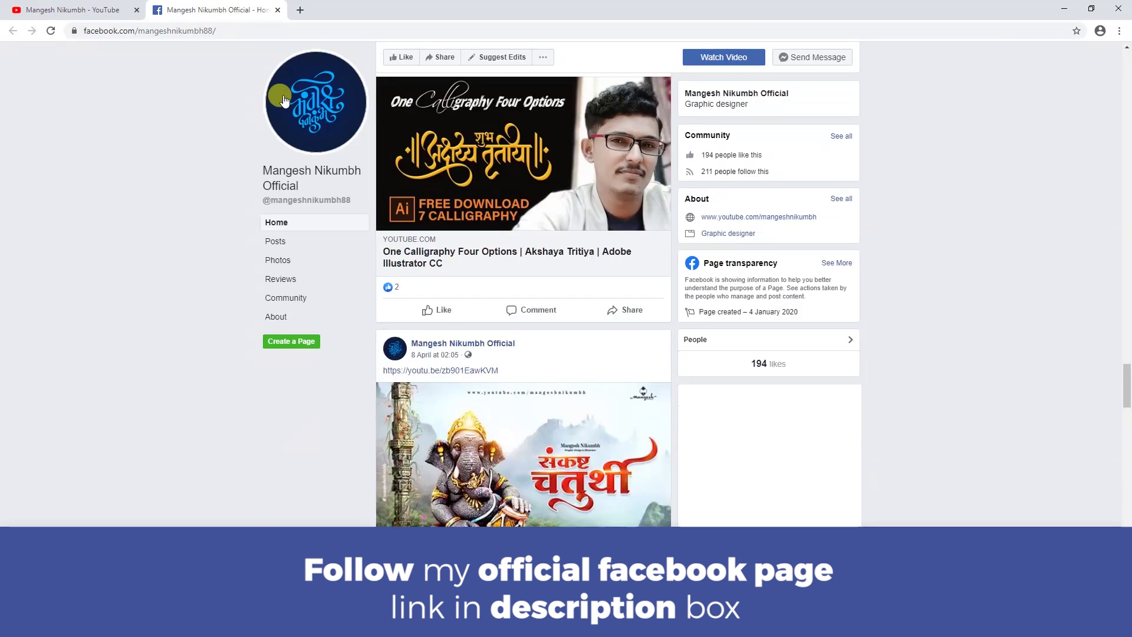
scroll(256, 101, up, 15)
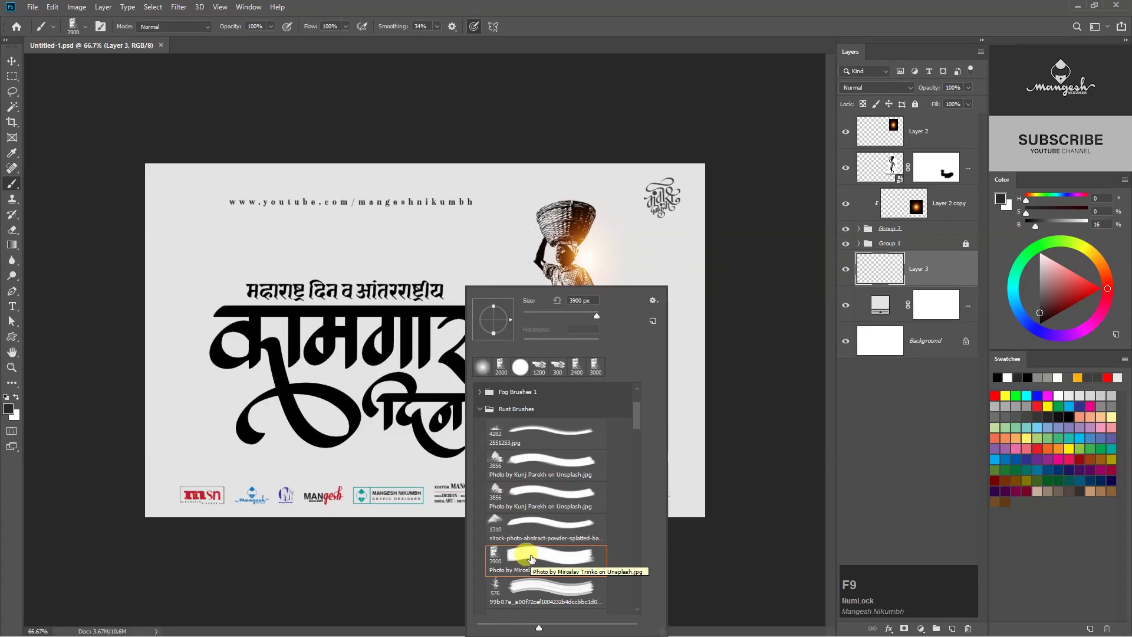
Set the fifth Rust Brushes brush to 1500 px and the foreground colour to mid-grey with 47% brightness.
click(519, 553)
key(Return)
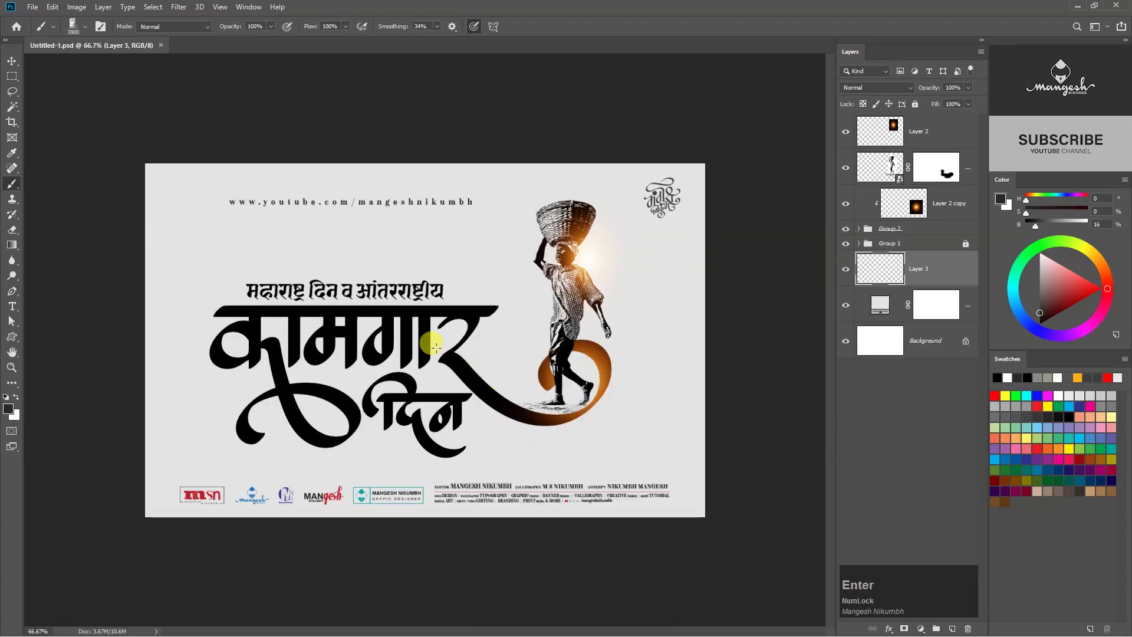
click(9, 408)
click(510, 342)
drag(769, 284, 716, 286)
click(1024, 203)
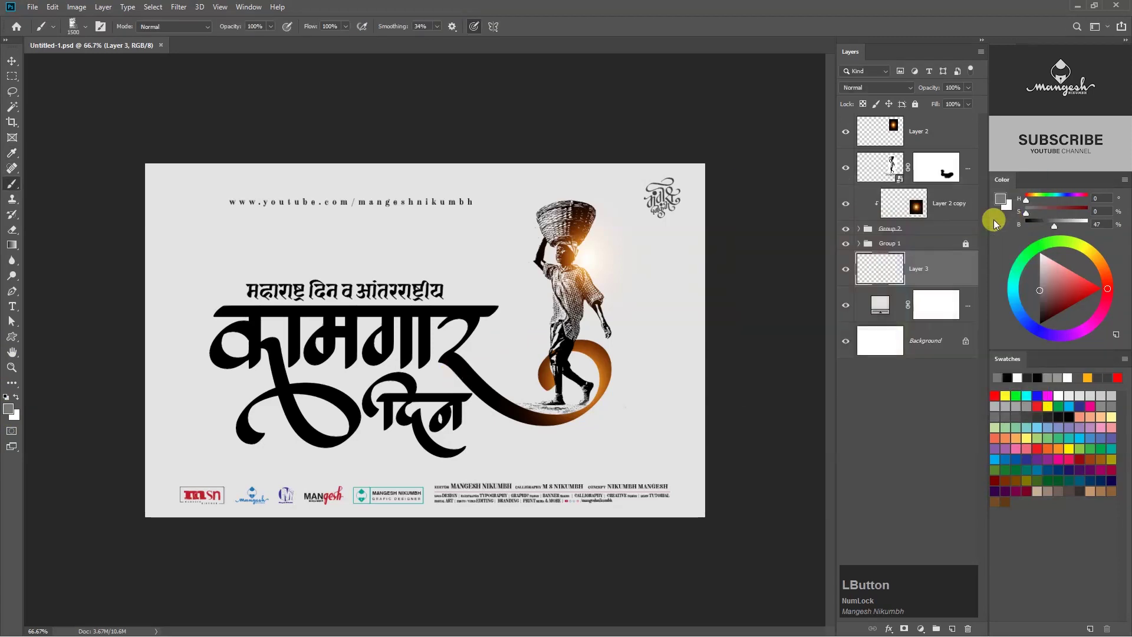
Stamp the grey texture on Layer 3 along the canvas's left edge, redoing the stamp once farther left.
click(248, 330)
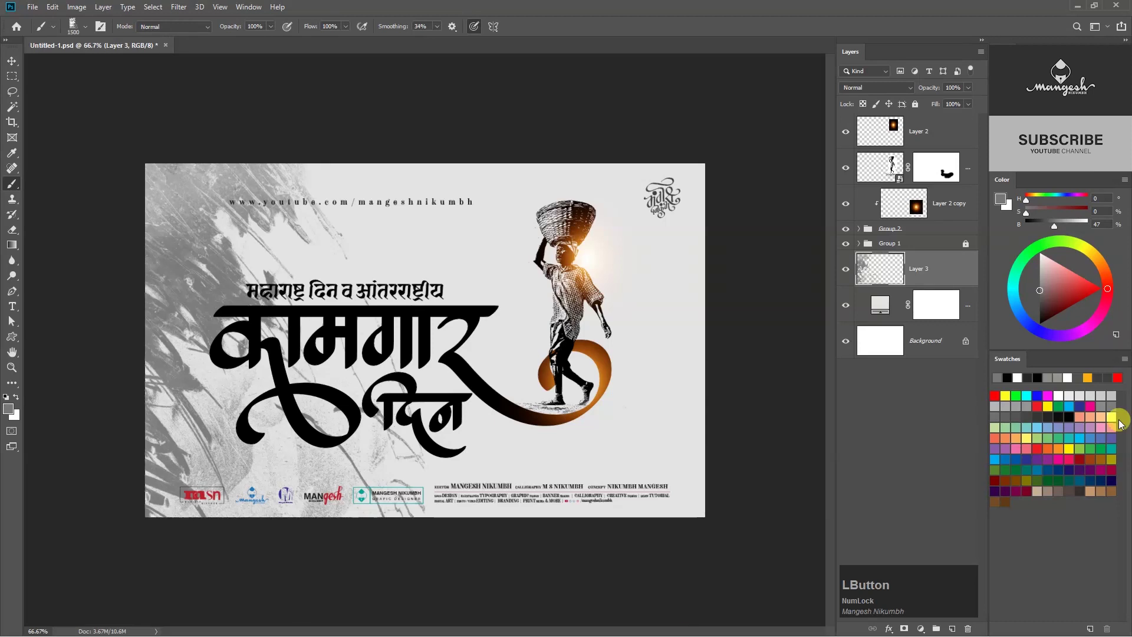
key(ctrl+z)
click(462, 299)
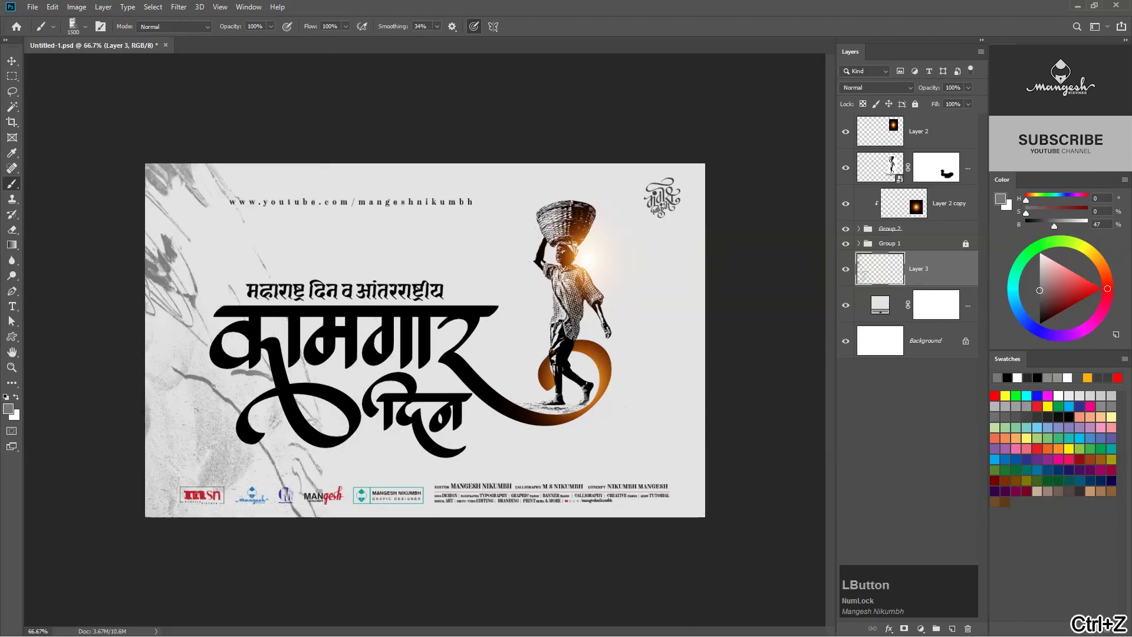
key(v)
click(857, 269)
click(845, 268)
click(845, 269)
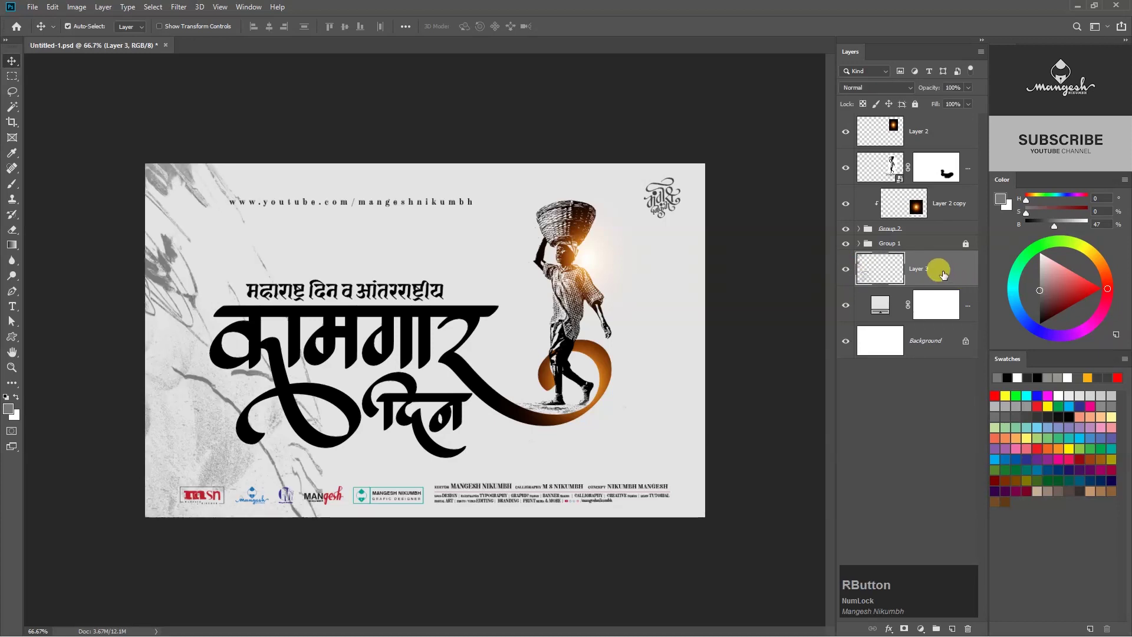
Duplicate the texture layer Layer 3.
right_click(937, 269)
click(984, 201)
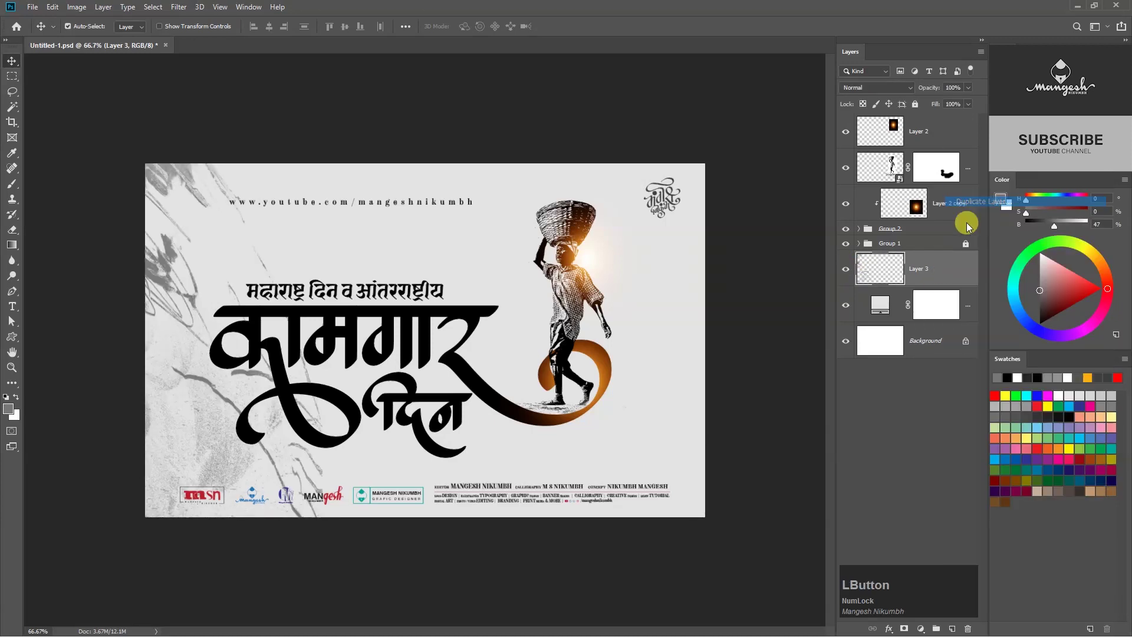
click(674, 179)
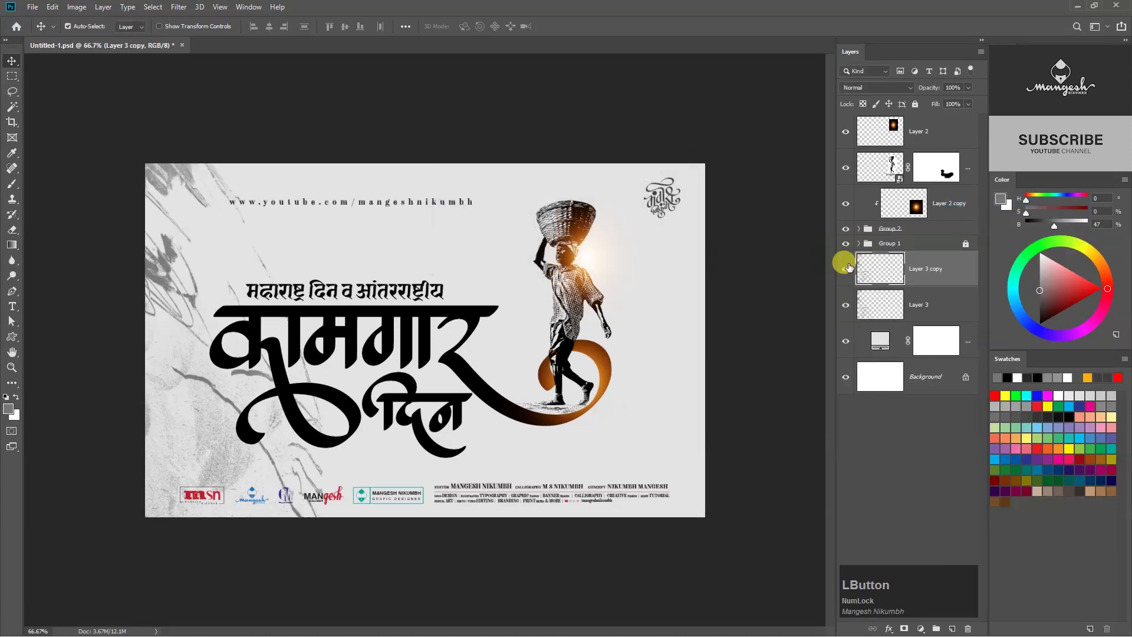
Flip the duplicated texture horizontally and move it to the canvas's right edge.
key(ctrl+t)
drag(277, 282, 455, 268)
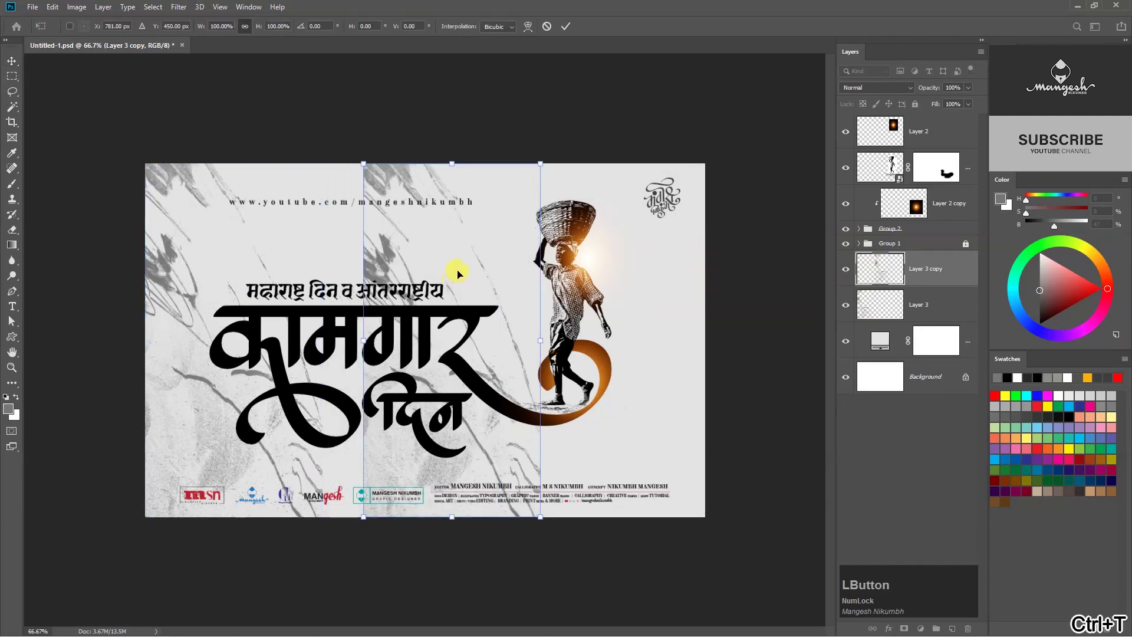
right_click(458, 272)
click(513, 419)
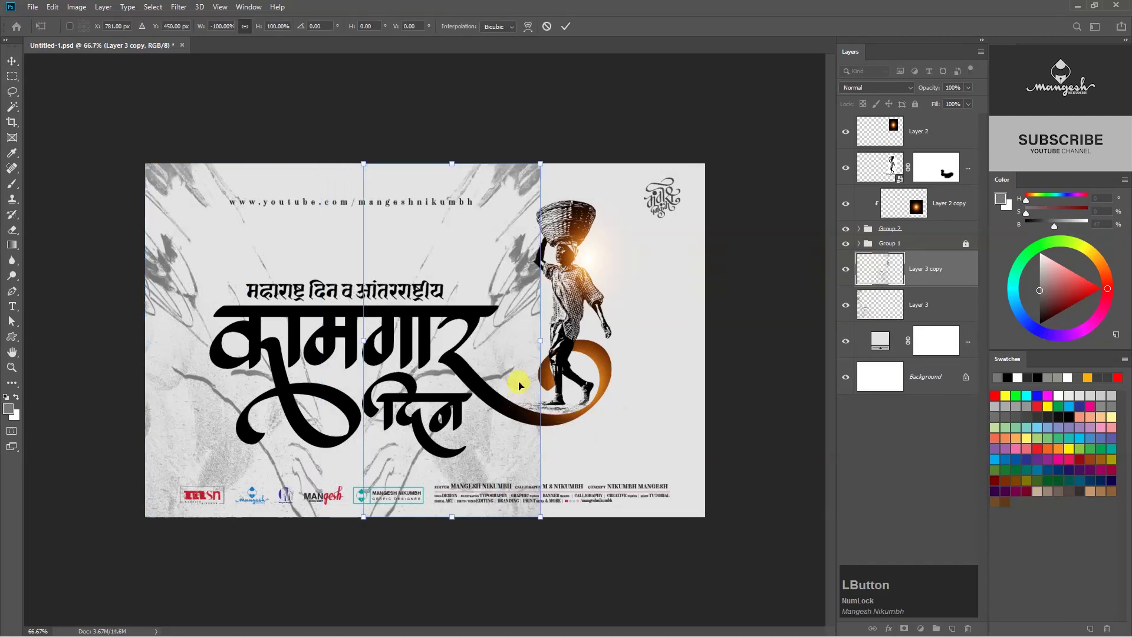
right_click(518, 370)
click(556, 524)
drag(490, 414, 687, 369)
key(Return)
shift+click(933, 307)
key(ctrl+t)
right_click(532, 290)
key(Escape)
key(Escape)
Flip the texture copy at the right edge vertically and shift it downward.
click(951, 275)
key(ctrl+t)
right_click(680, 257)
click(710, 410)
drag(697, 302, 692, 382)
key(Return)
Flip the texture on Layer 3 vertically, rotate it slightly and shift it toward the canvas's left edge.
click(880, 304)
key(ctrl+t)
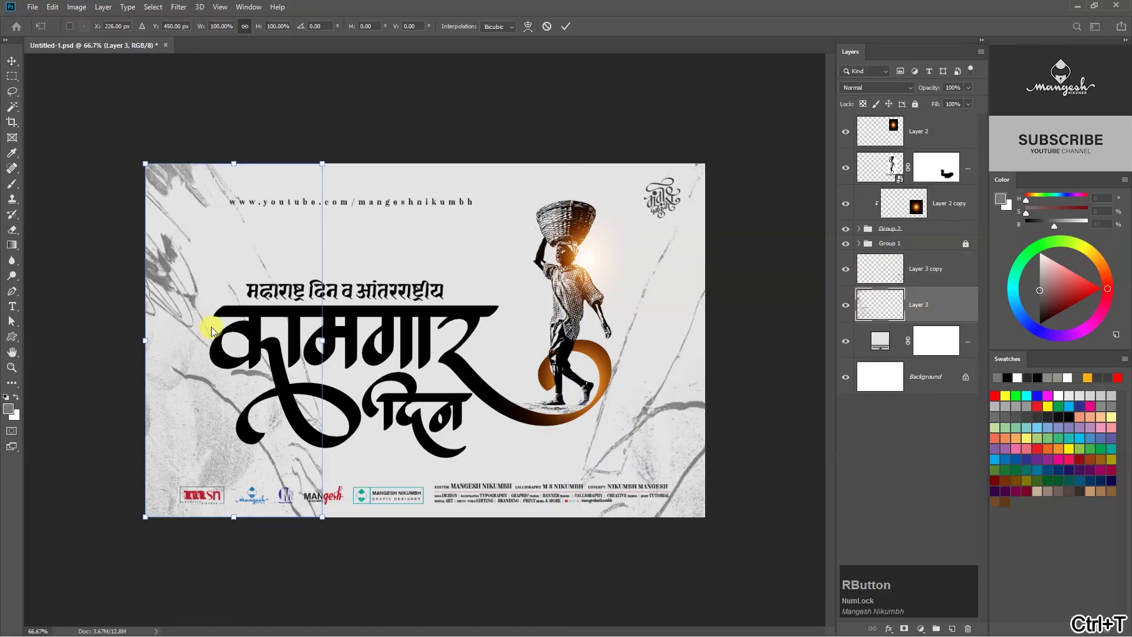
right_click(197, 324)
click(261, 424)
drag(342, 162, 334, 179)
drag(292, 234, 257, 229)
key(Return)
key(v)
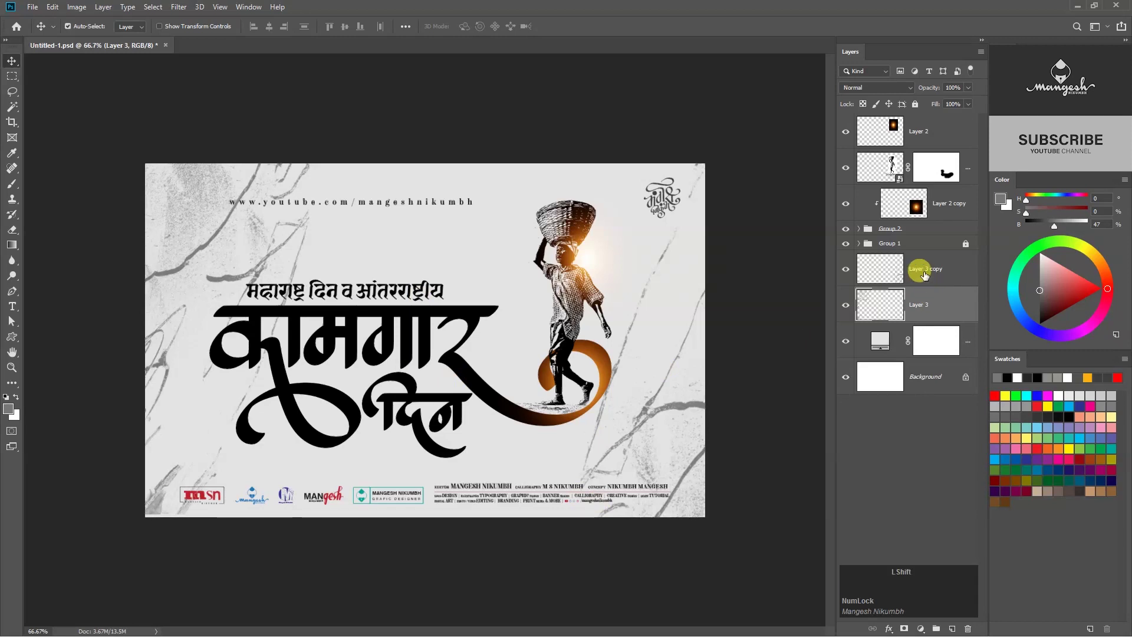
Merge Layer 3 and Layer 3 copy, and lower the merged texture's opacity to about 43%.
shift+click(921, 270)
right_click(932, 278)
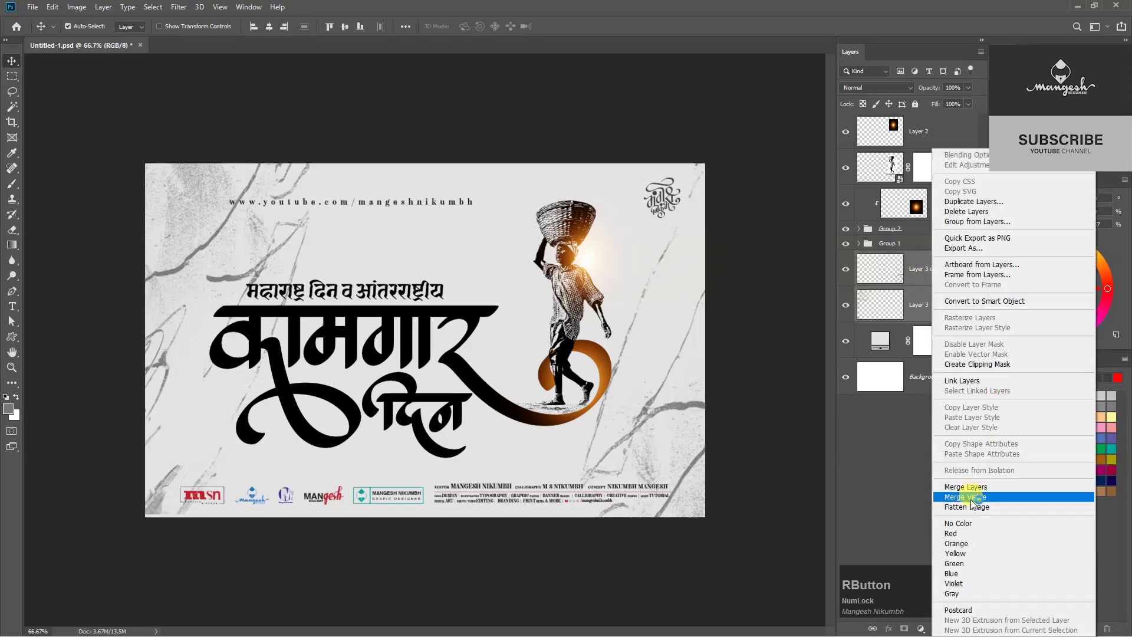
click(961, 488)
click(970, 88)
click(940, 102)
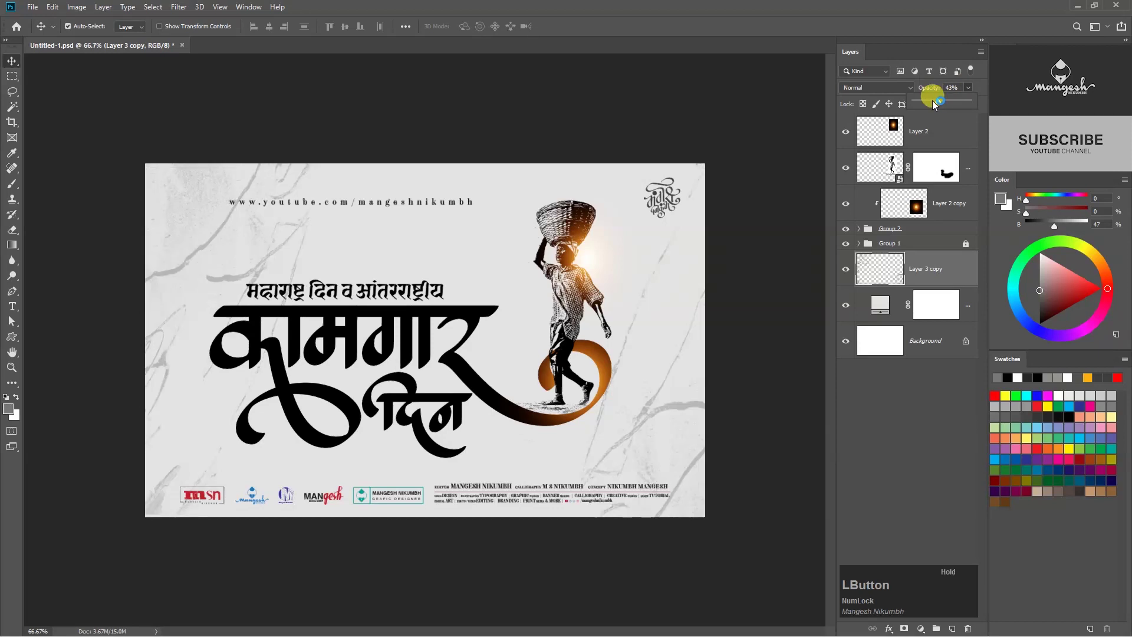
click(722, 335)
key(ctrl+0)
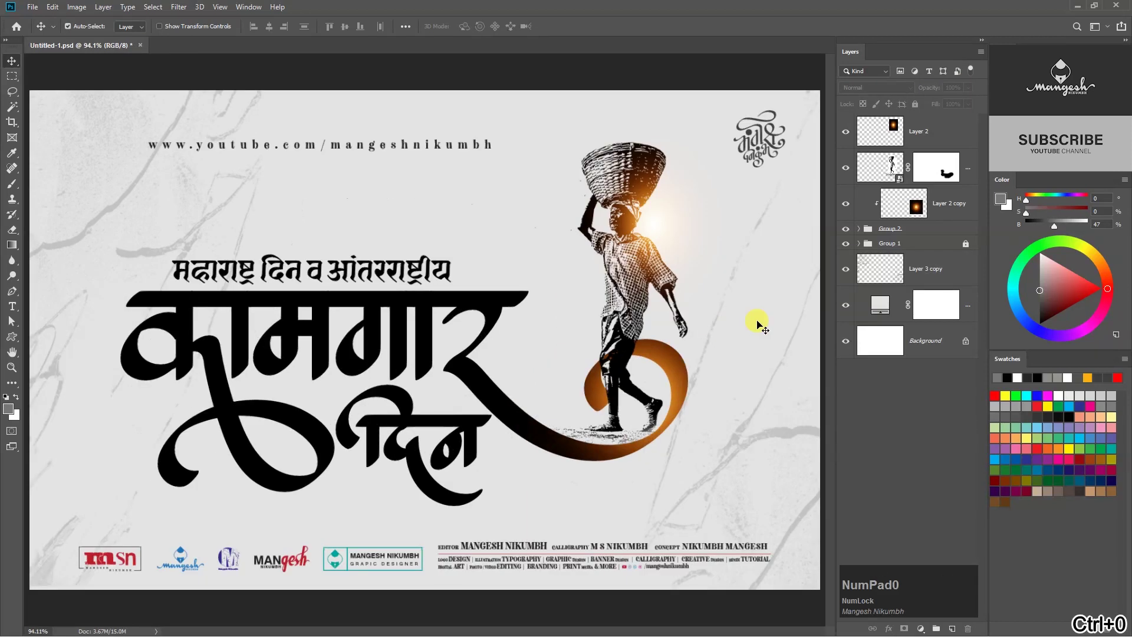
Add a new empty layer clipped to the calligraphy group, Group 2.
click(425, 425)
click(846, 256)
click(845, 254)
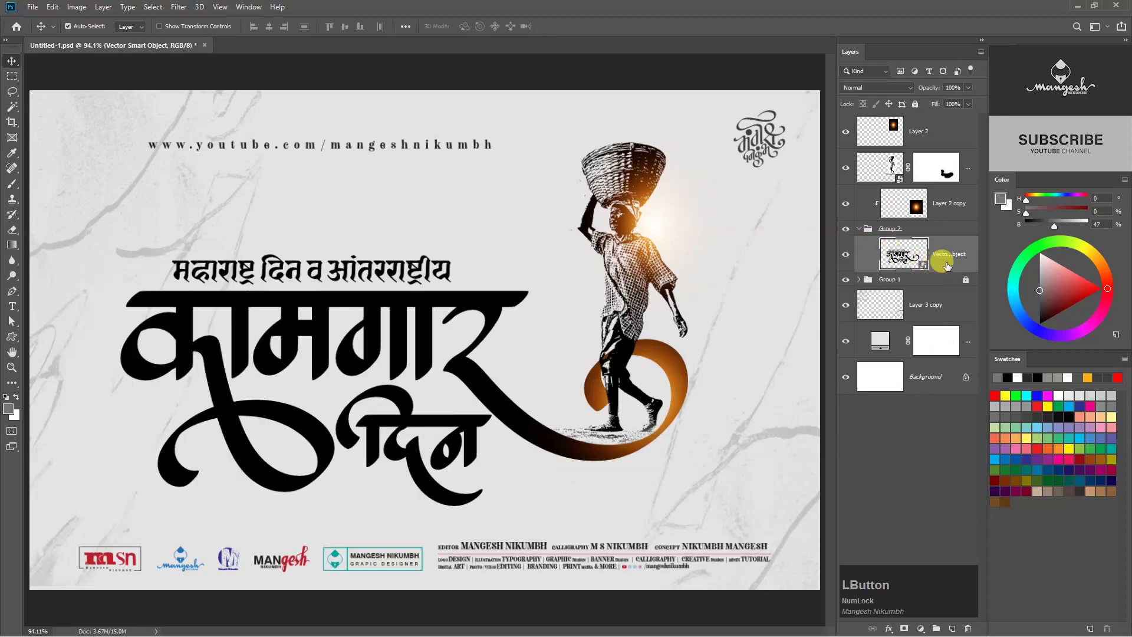
click(859, 228)
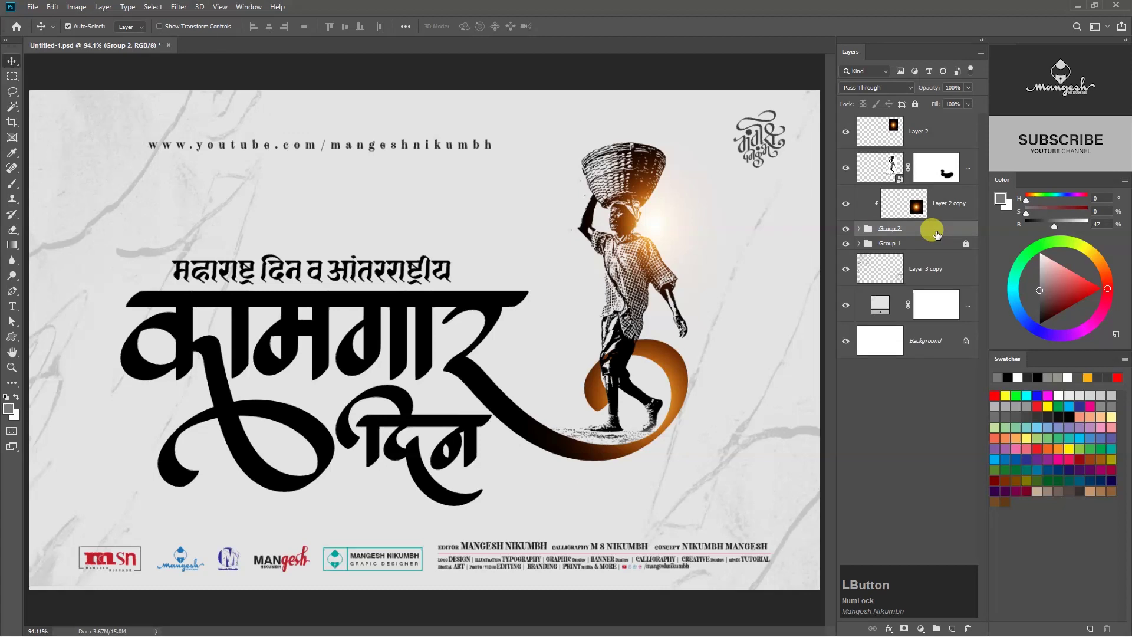
click(962, 624)
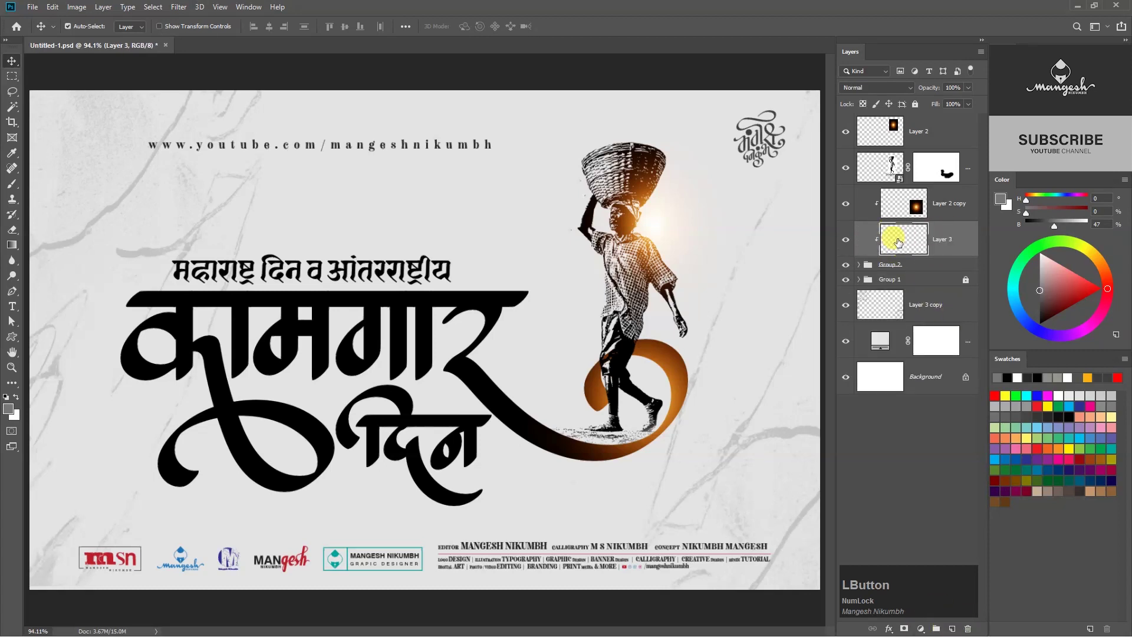
Choose the fifth brush from the Rust Brushes set and reduce its size to 1300 px.
key(b)
right_click(492, 287)
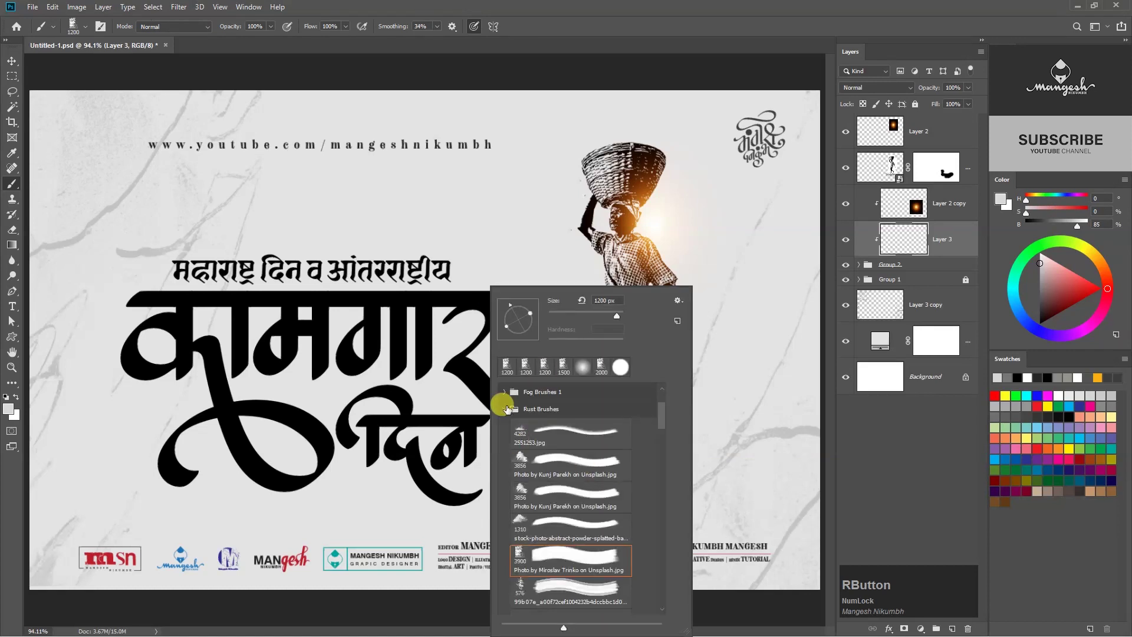
click(540, 562)
key(Return)
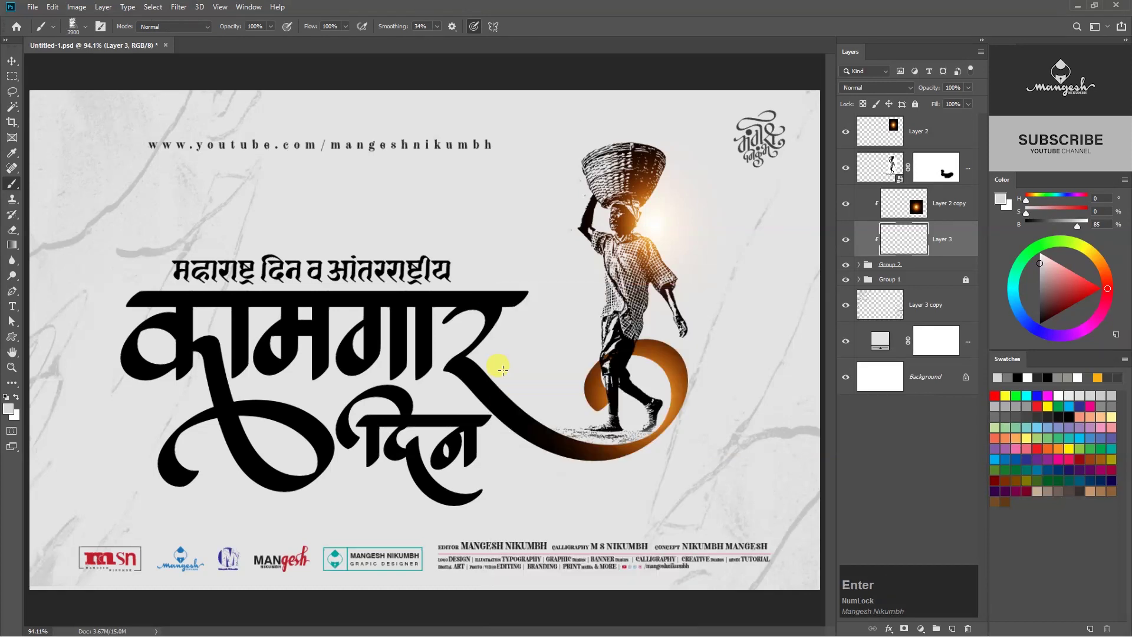
key(ctrl+minus)
key(bracketleft)
key(bracketleft)
key(bracketleft)
key(bracketleft)
key(bracketleft)
Set the foreground colour to a light grey with 91% brightness.
click(12, 152)
click(8, 407)
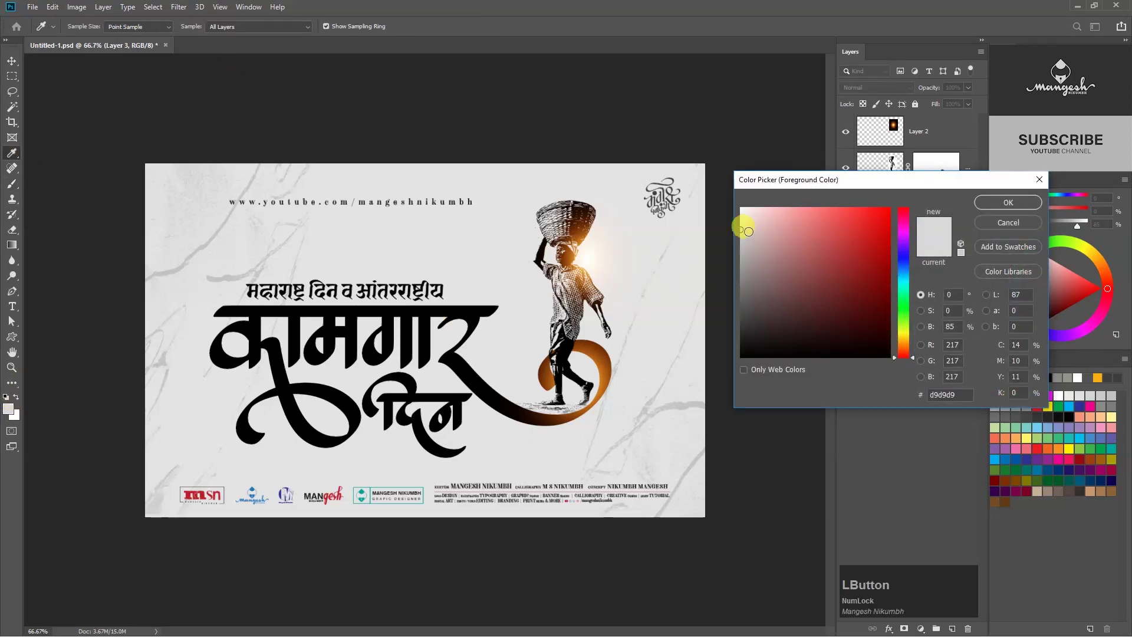
key(Return)
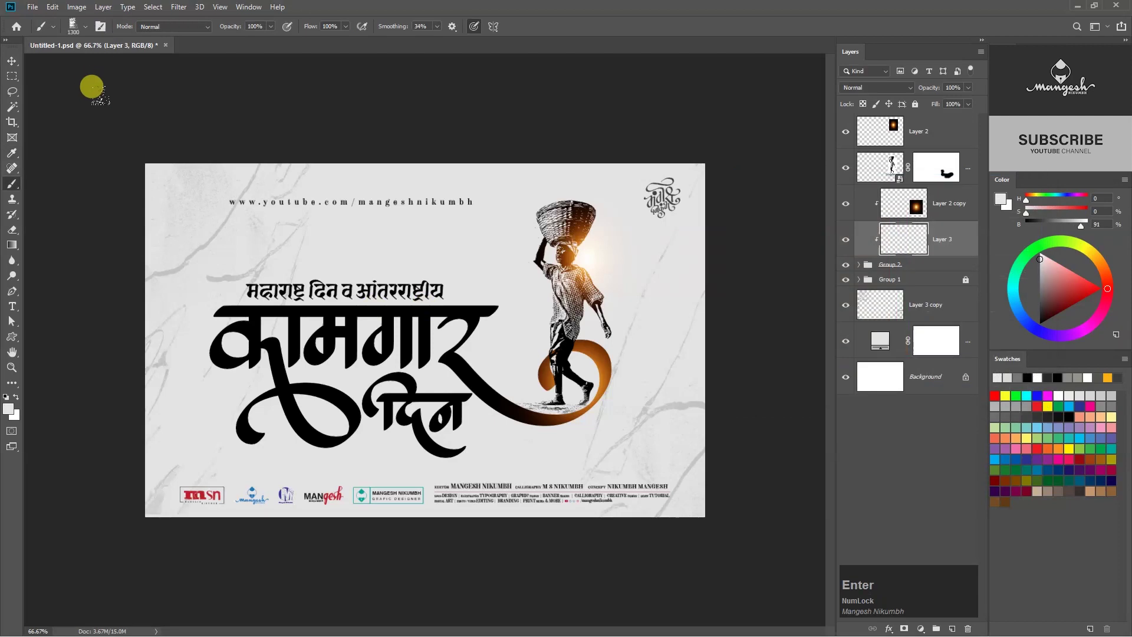
Stamp light-grey rust texture over the left part of the calligraphy, undoing the first stamp and trying another position.
click(182, 330)
key(ctrl+z)
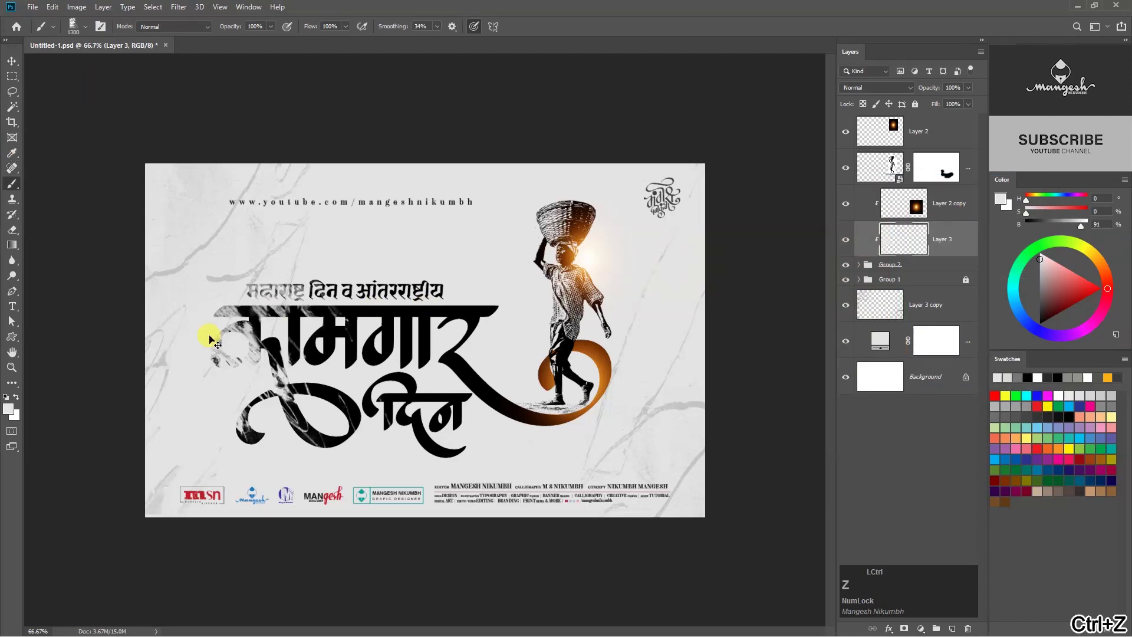
click(200, 338)
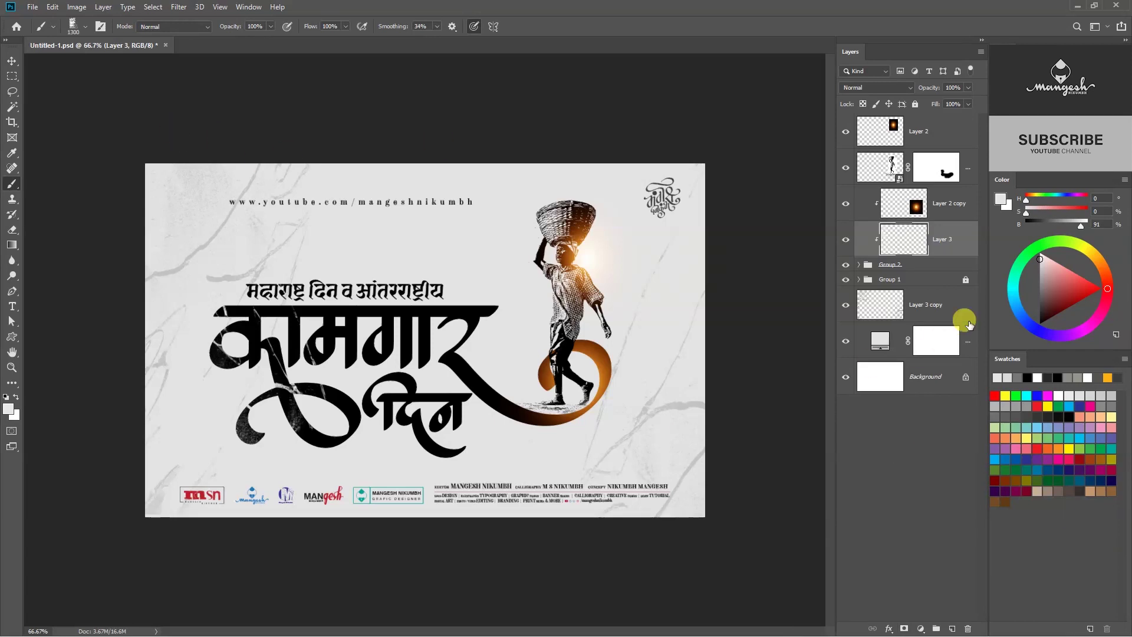
Place a light texture on a new clipped layer above Layer 3, positioned over the calligraphy and the orange swash.
click(950, 629)
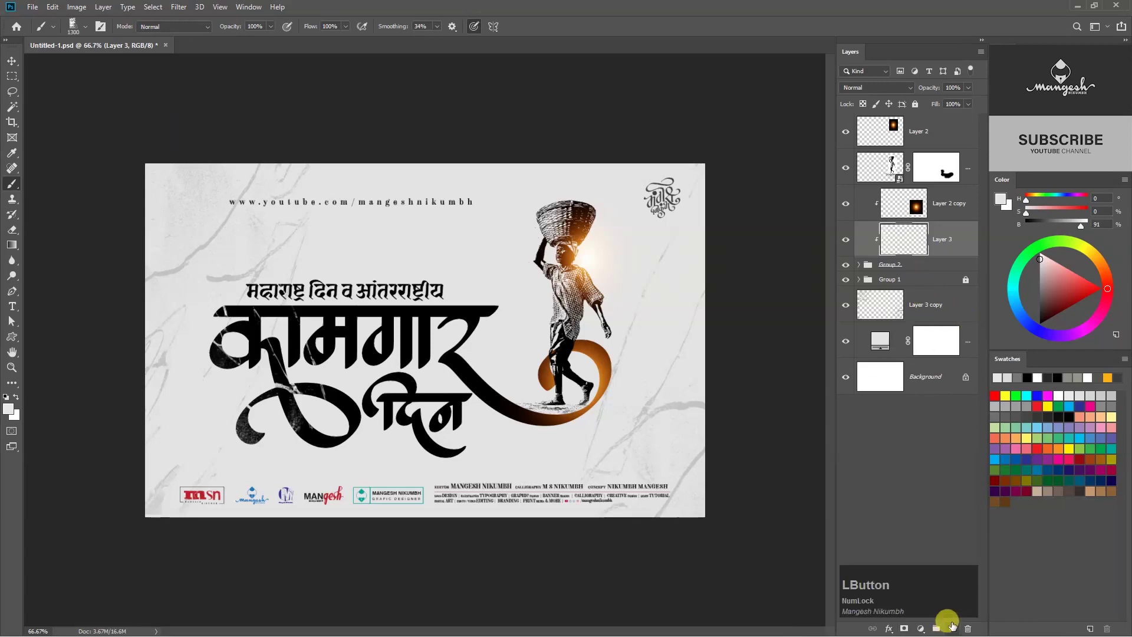
key(ctrl+v)
key(ctrl+t)
drag(613, 184, 292, 449)
drag(414, 391, 521, 430)
drag(602, 429, 581, 475)
key(v)
click(847, 239)
click(936, 244)
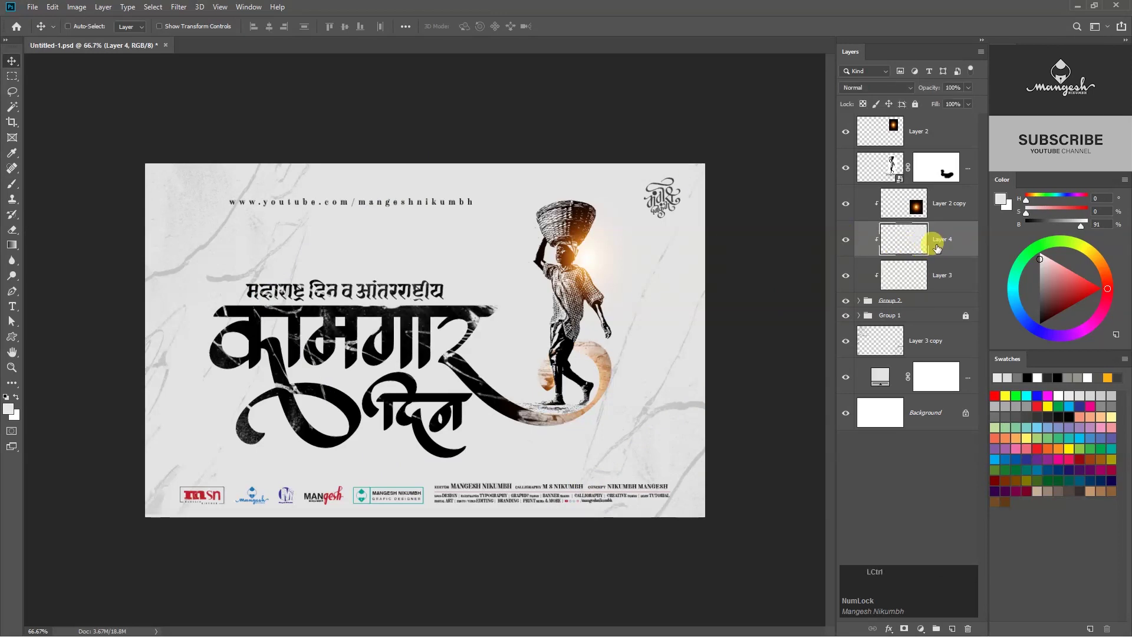
Add a layer mask to Layer 4 and hide its texture over the orange swash with a 500 px soft black brush.
click(905, 628)
key(b)
key(d)
right_click(370, 126)
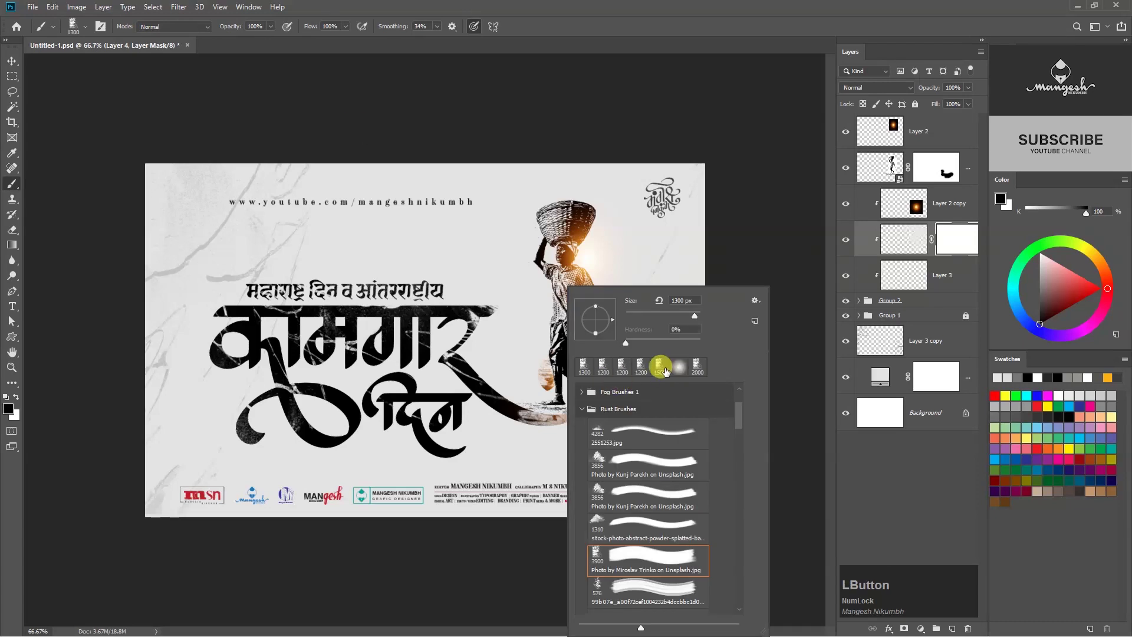
key(Return)
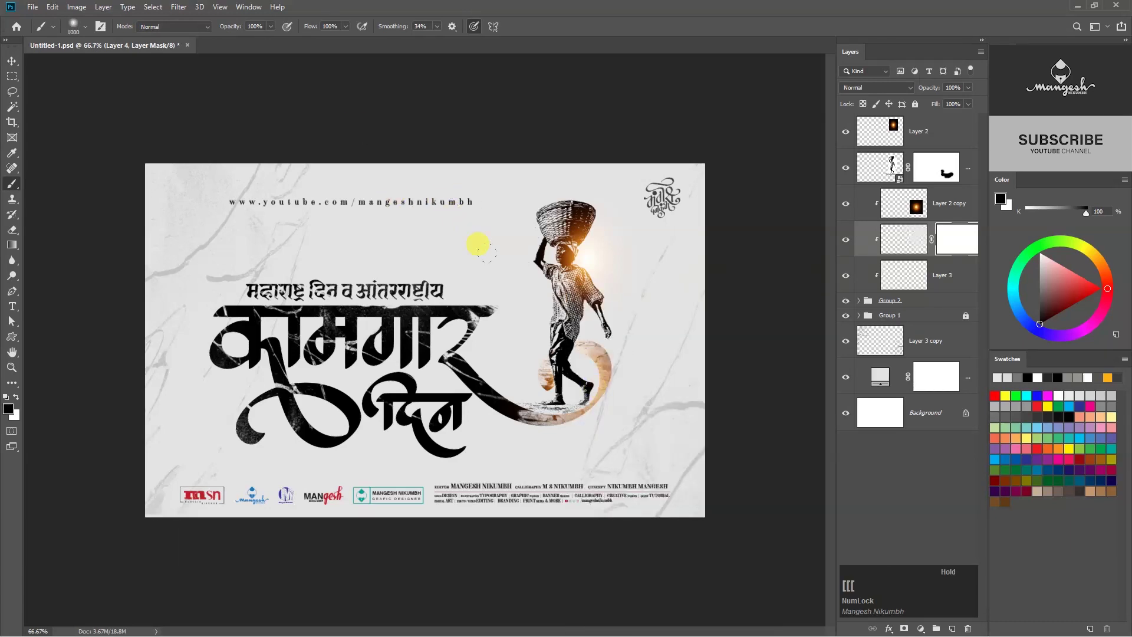
mouse_move(502, 322)
mouse_down()
mouse_move(495, 313)
mouse_move(496, 327)
mouse_up()
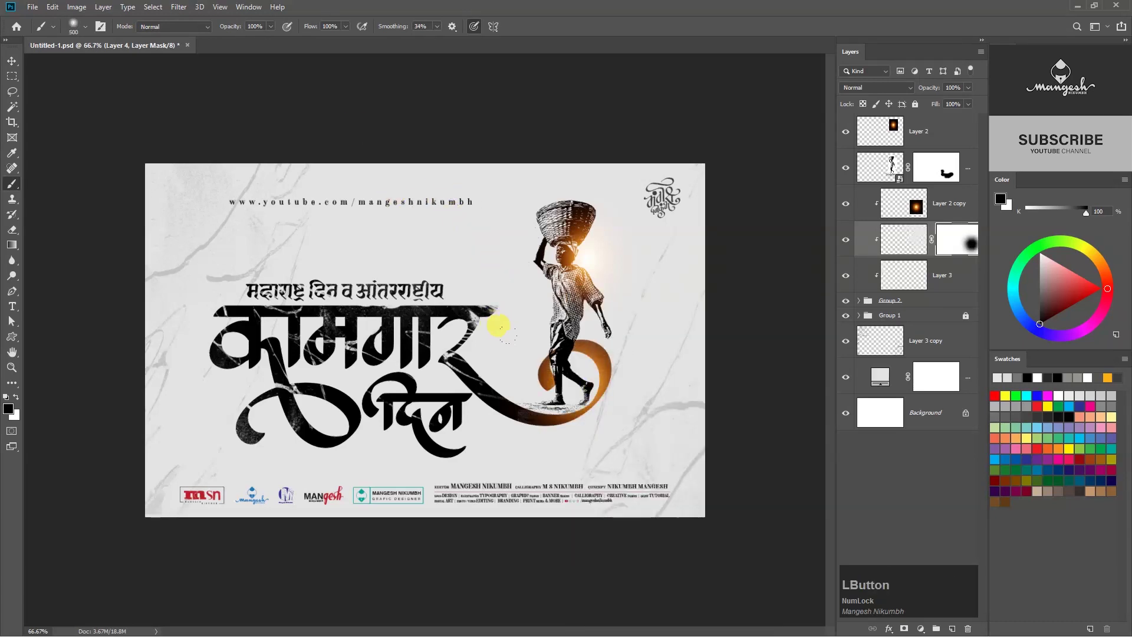
key(v)
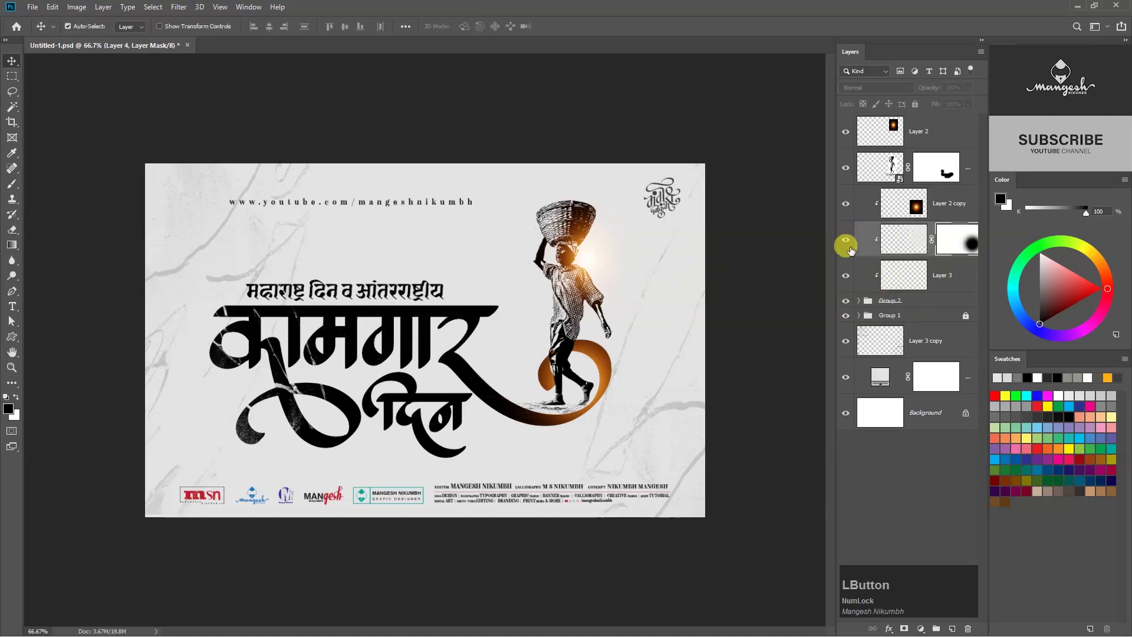
key(ctrl+0)
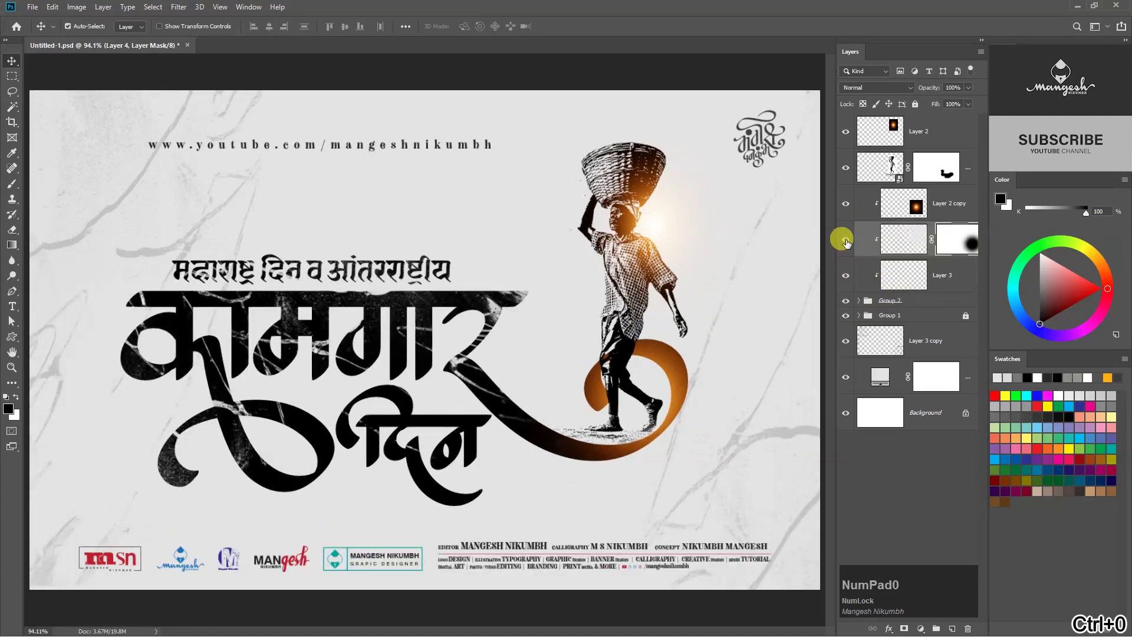
click(845, 242)
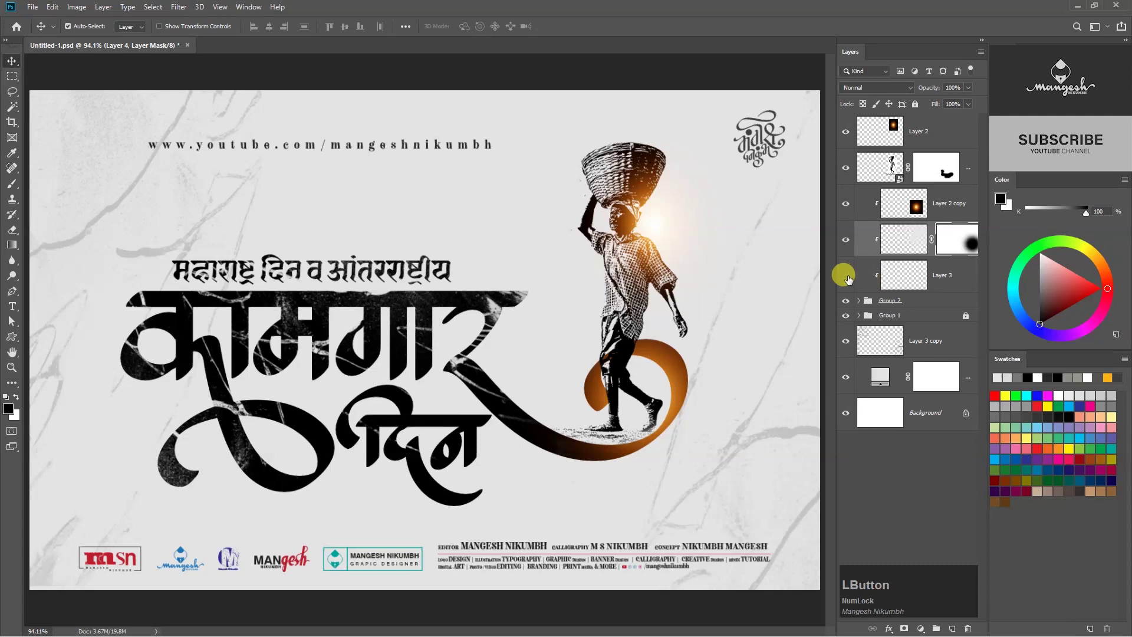
Duplicate Layer 3 and transform the clipped copy so its texture sits over the lower-right part of the calligraphy.
click(848, 279)
click(973, 287)
right_click(962, 283)
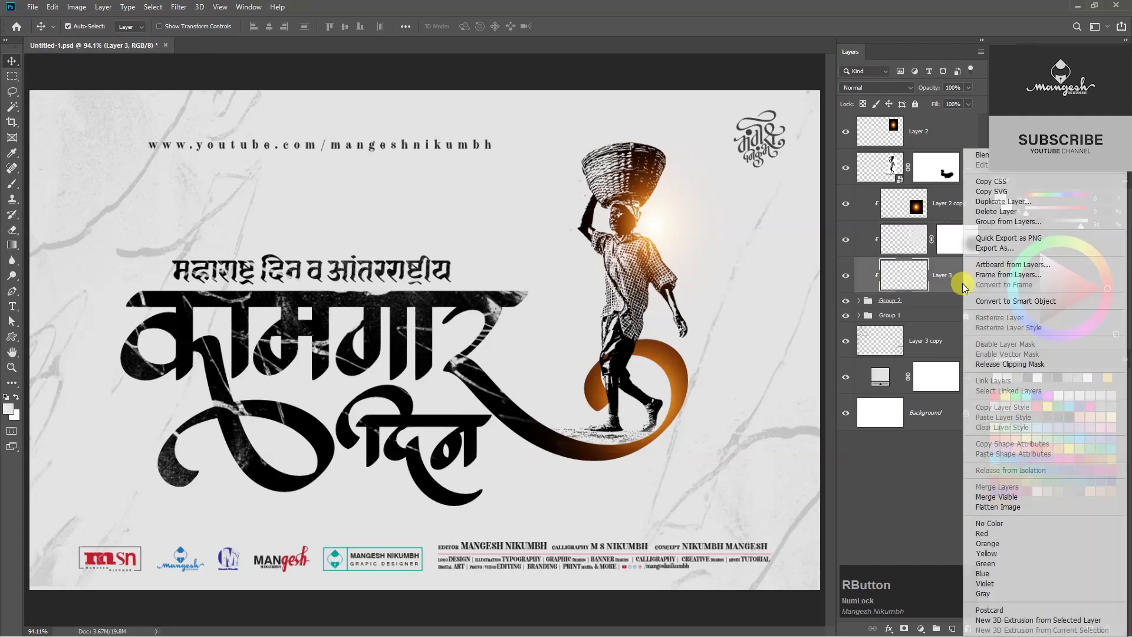
click(996, 201)
click(663, 175)
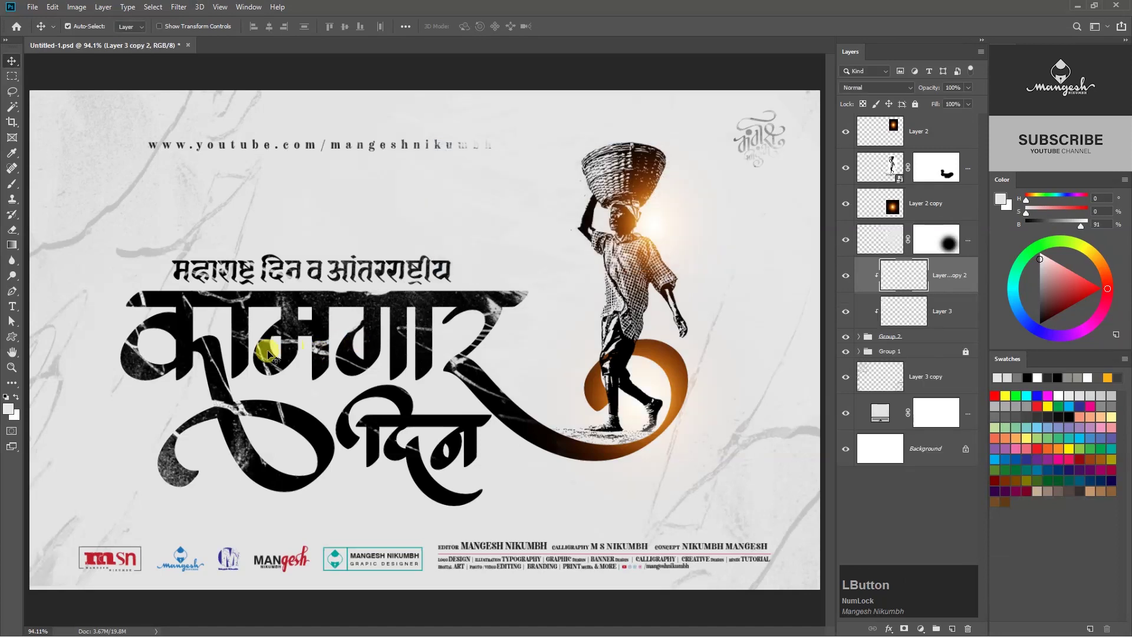
key(ctrl+t)
drag(294, 367, 505, 417)
double_click(508, 380)
Merge Layer 4, the new Layer 3 copy and Layer 3 into a single clipped texture layer.
click(957, 235)
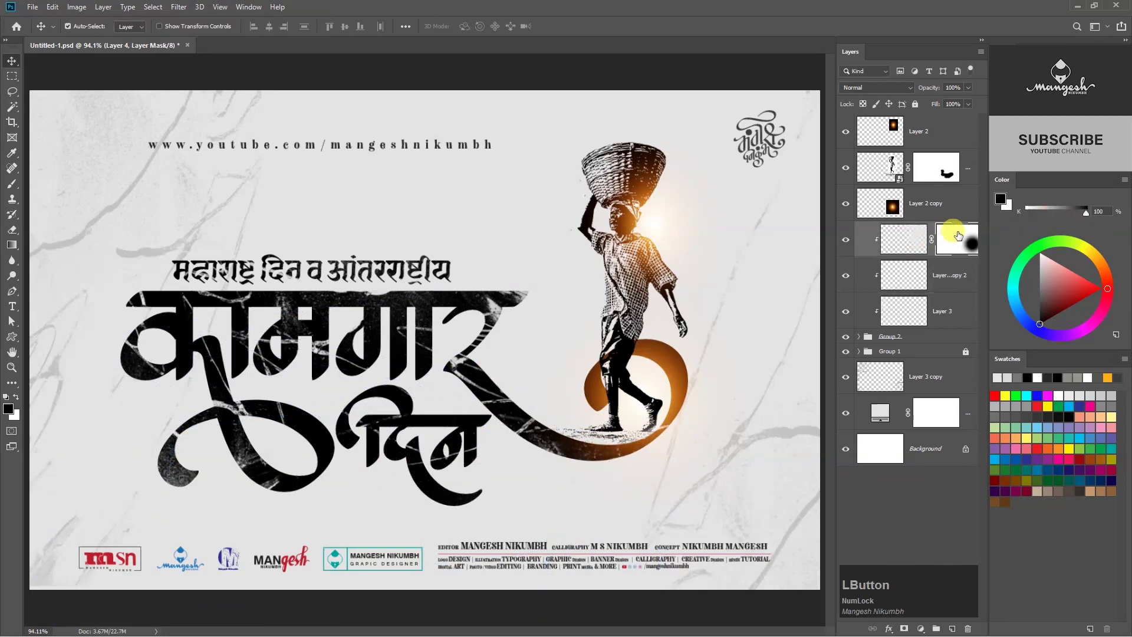
shift+click(942, 310)
right_click(943, 312)
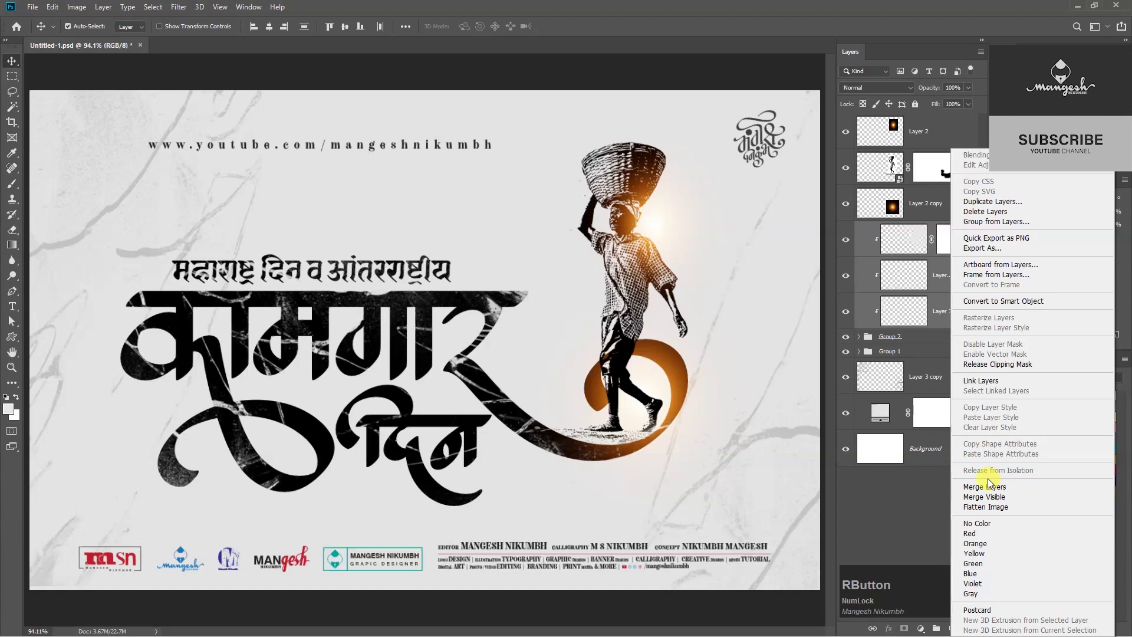
click(991, 484)
click(847, 239)
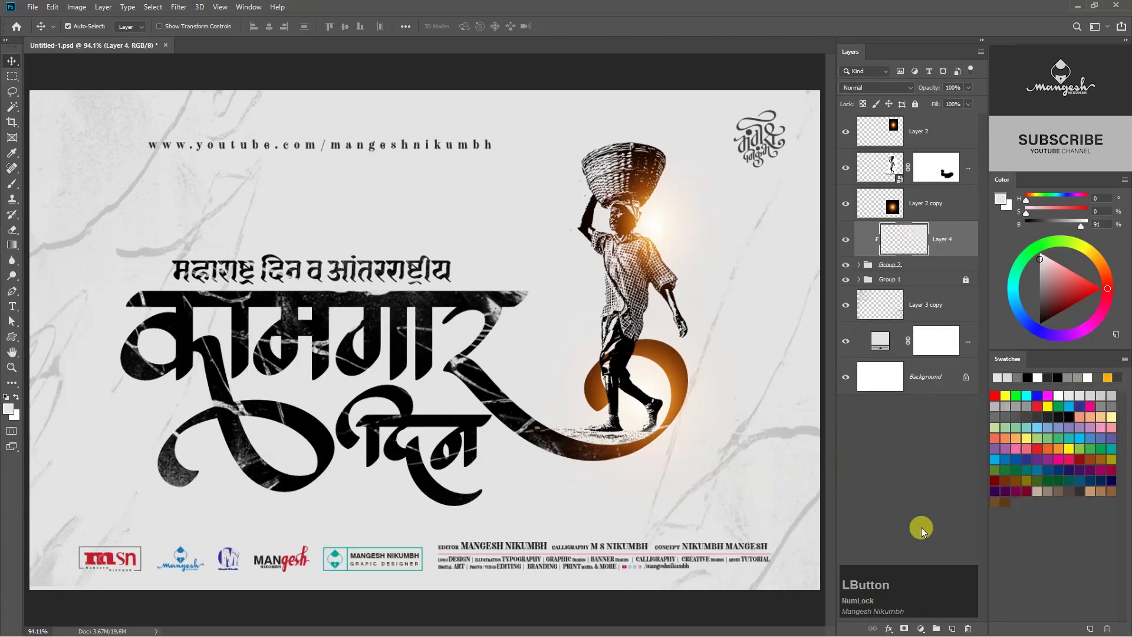
Add a clipped Hue/Saturation adjustment above Layer 4 with Colorize on, hue 89 and saturation 37.
click(919, 628)
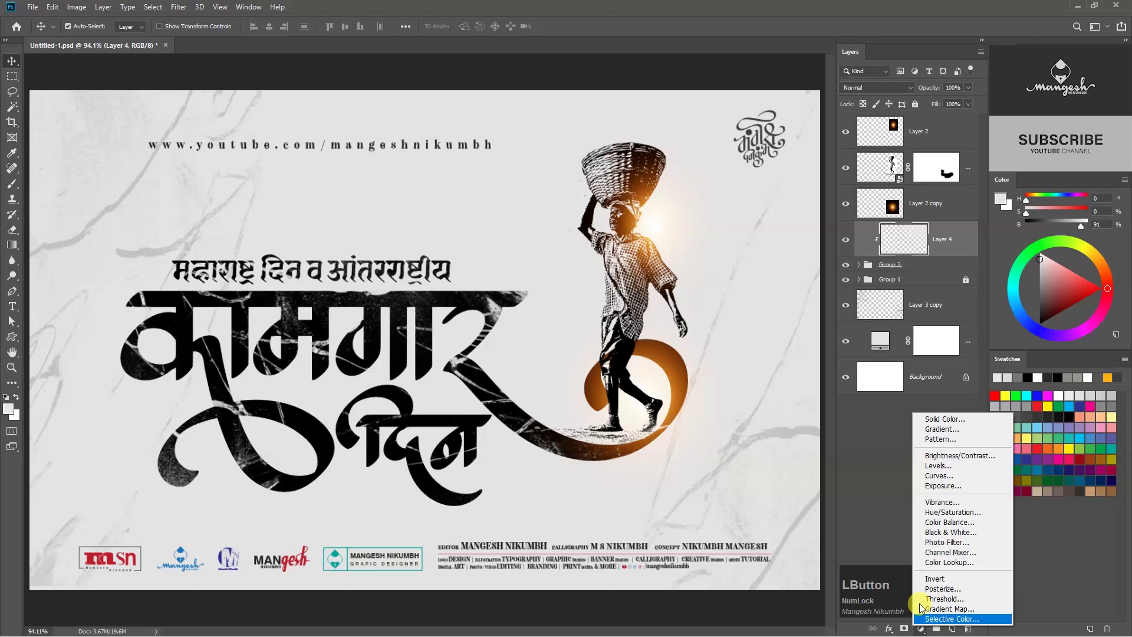
click(937, 515)
click(579, 454)
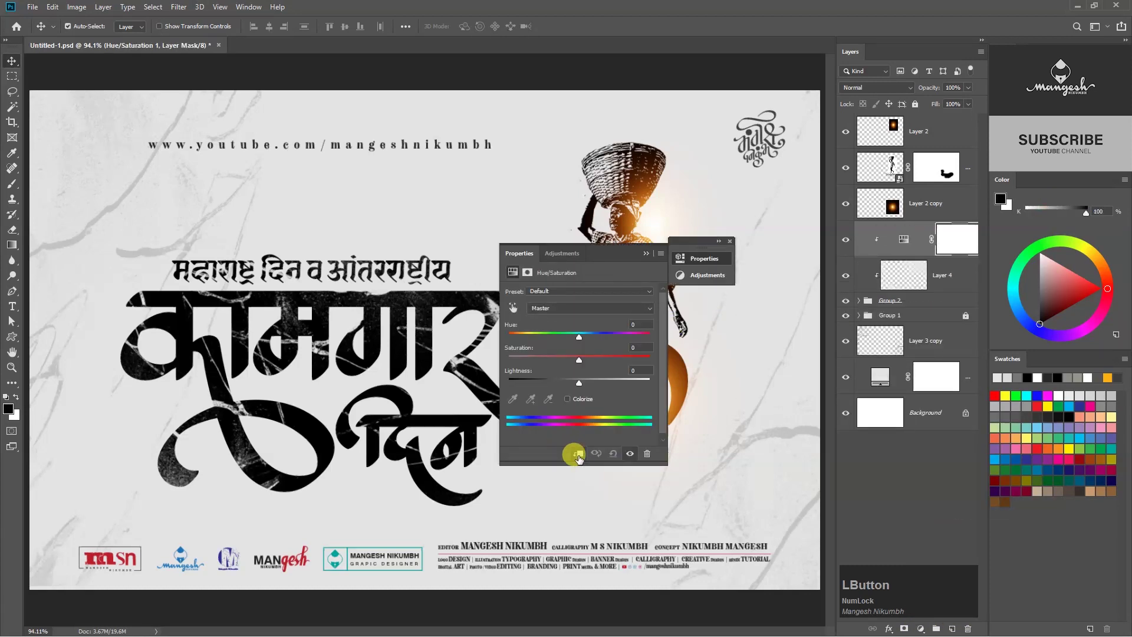
drag(607, 255, 841, 273)
click(707, 412)
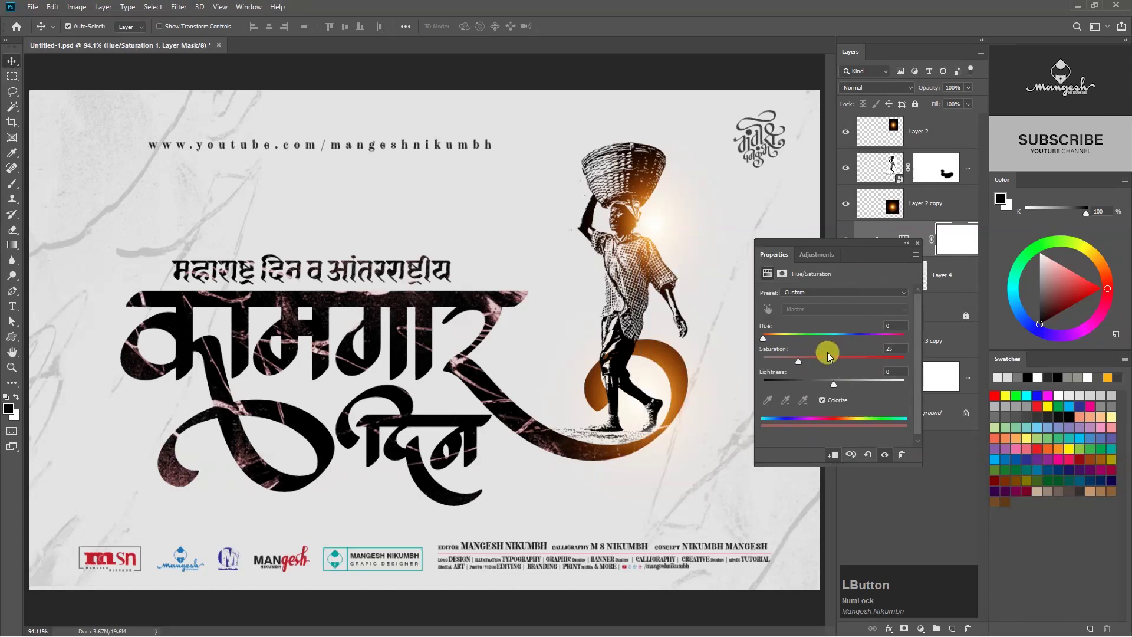
drag(772, 342, 833, 337)
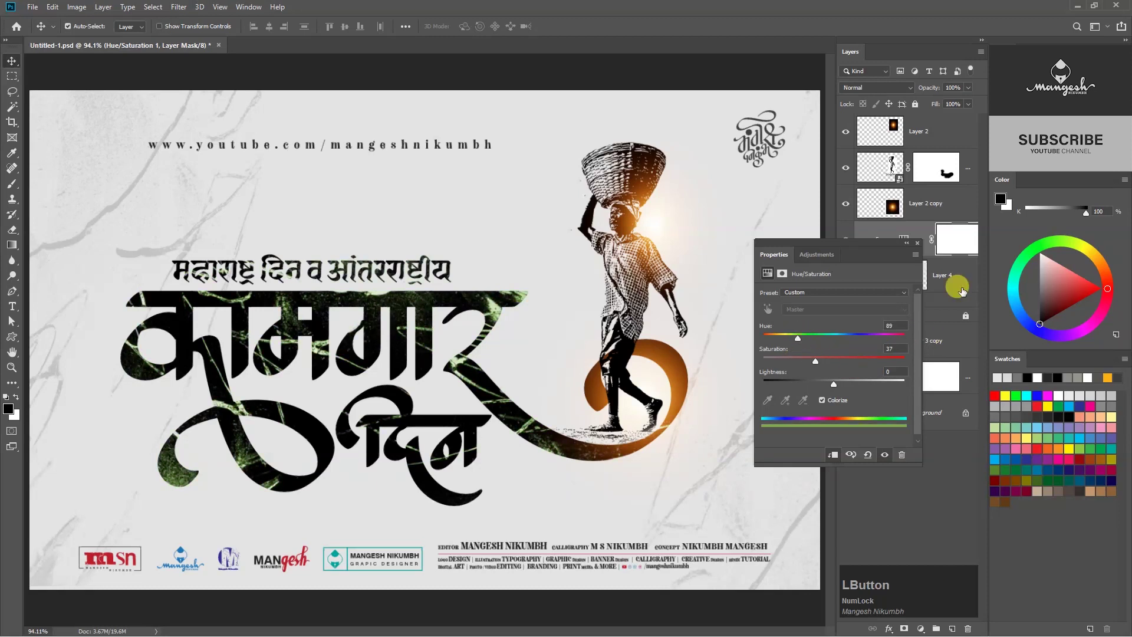
click(917, 243)
Scale the Layer 4 texture to about 85%, flip it horizontally and shift it over the left part of the calligraphy.
click(901, 272)
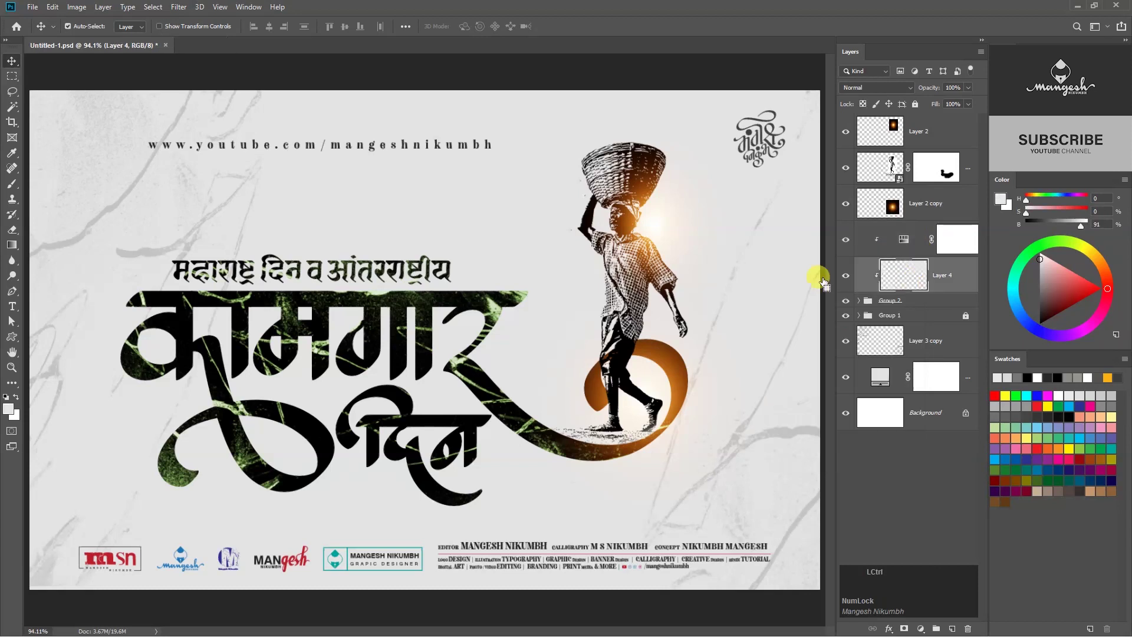
key(ctrl+t)
key(ctrl+minus)
key(ctrl+minus)
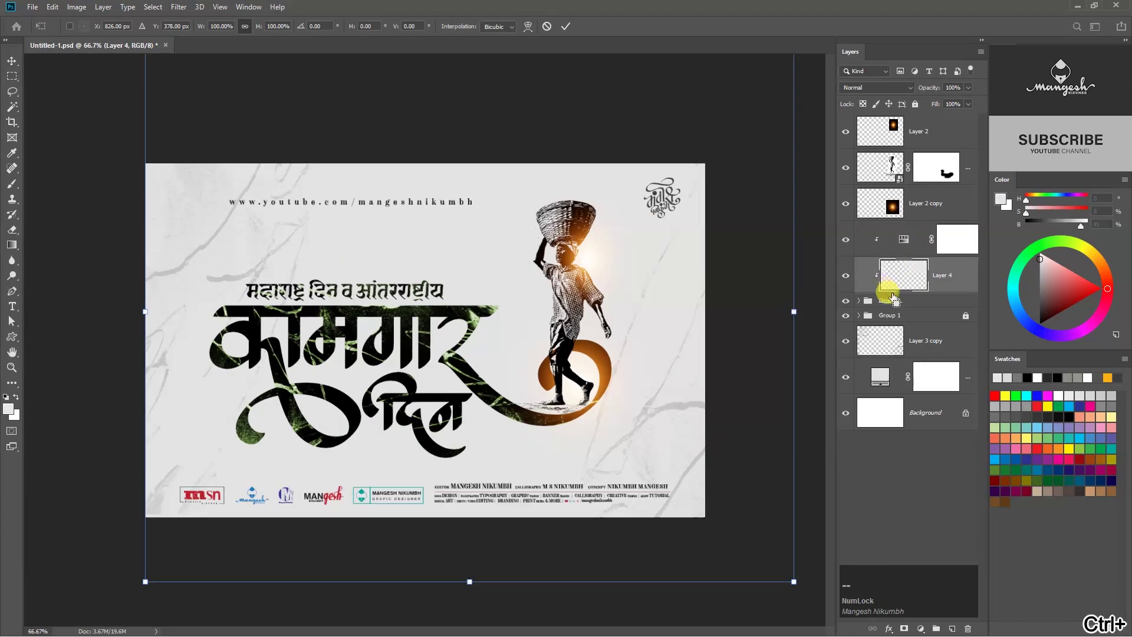
click(764, 256)
key(ctrl+t)
drag(700, 116, 629, 176)
drag(467, 361, 466, 345)
right_click(466, 343)
click(507, 493)
key(ctrl+plus)
drag(553, 448, 371, 449)
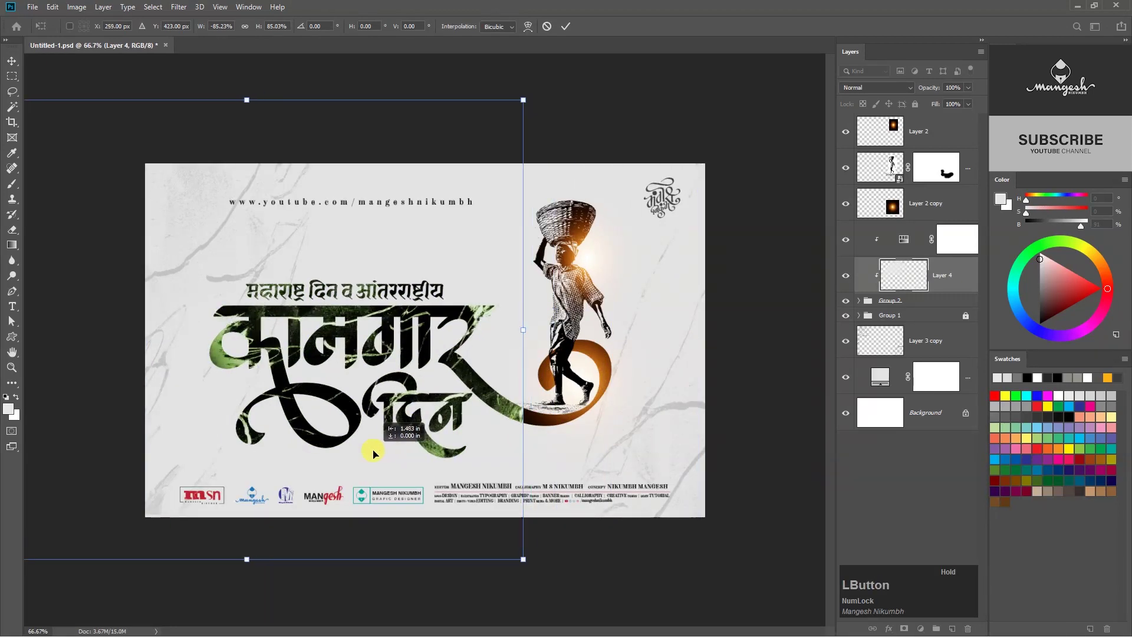
key(Return)
Add a layer mask to the texture layer and paint on it in black over the calligraphy.
click(900, 630)
key(b)
key(d)
click(483, 351)
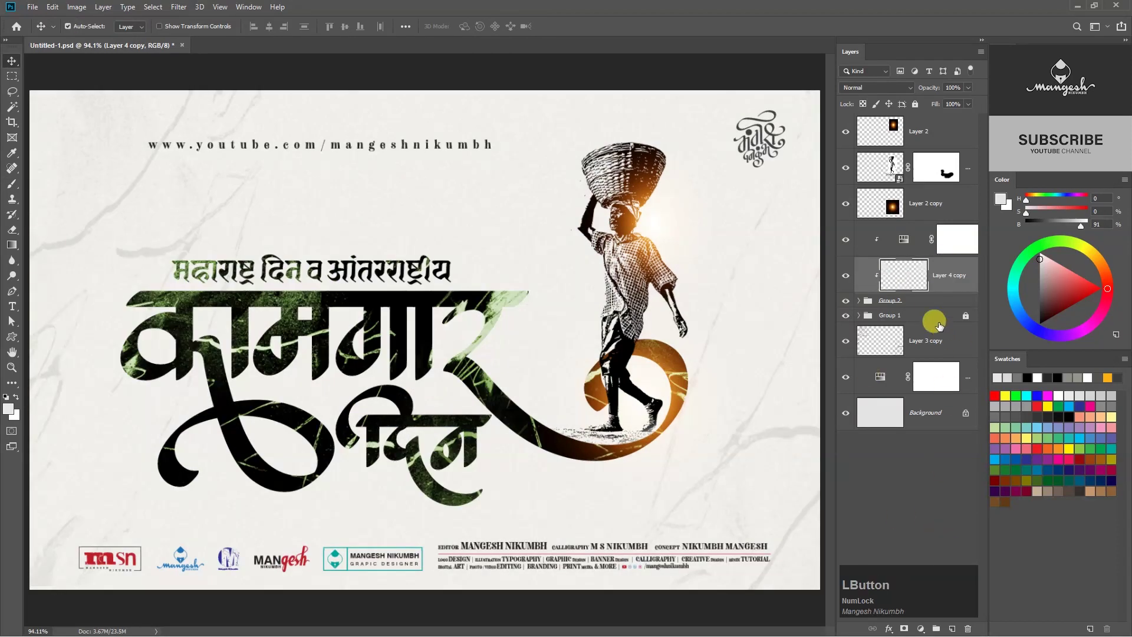
Expand Group 2, check which artwork its vector smart object holds and add a new empty layer above it.
click(932, 301)
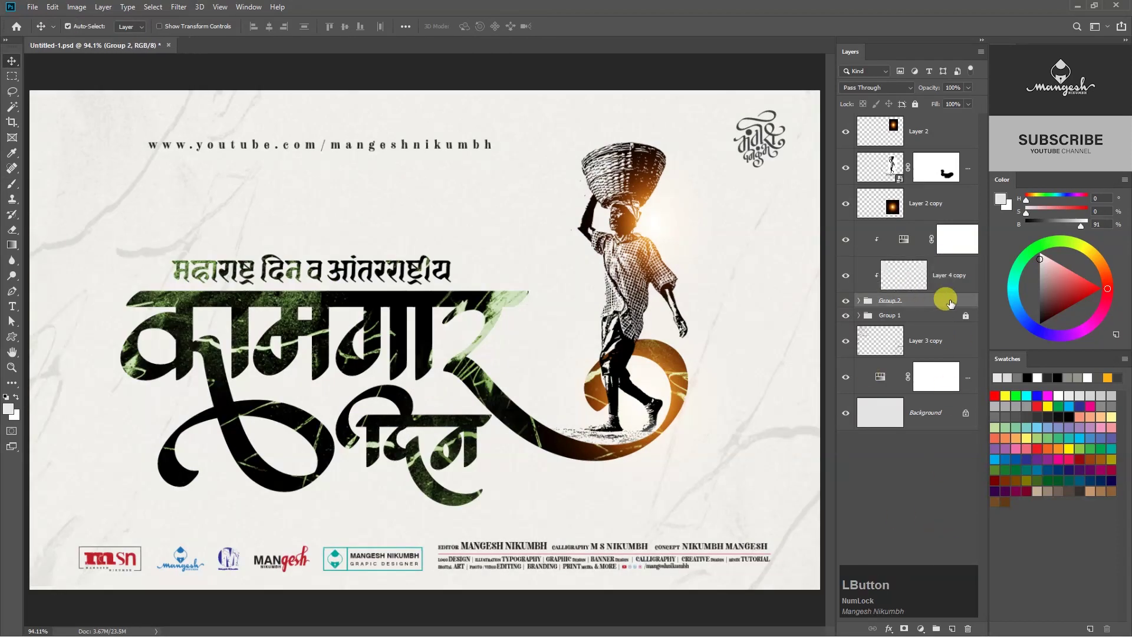
click(859, 301)
click(856, 329)
click(843, 328)
click(843, 328)
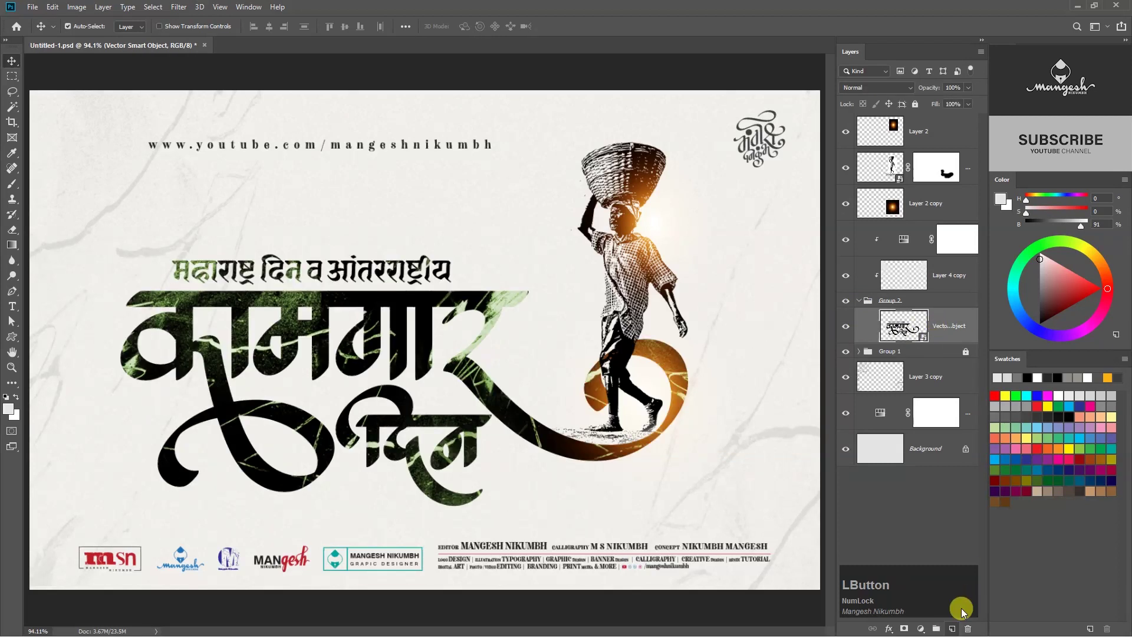
click(952, 629)
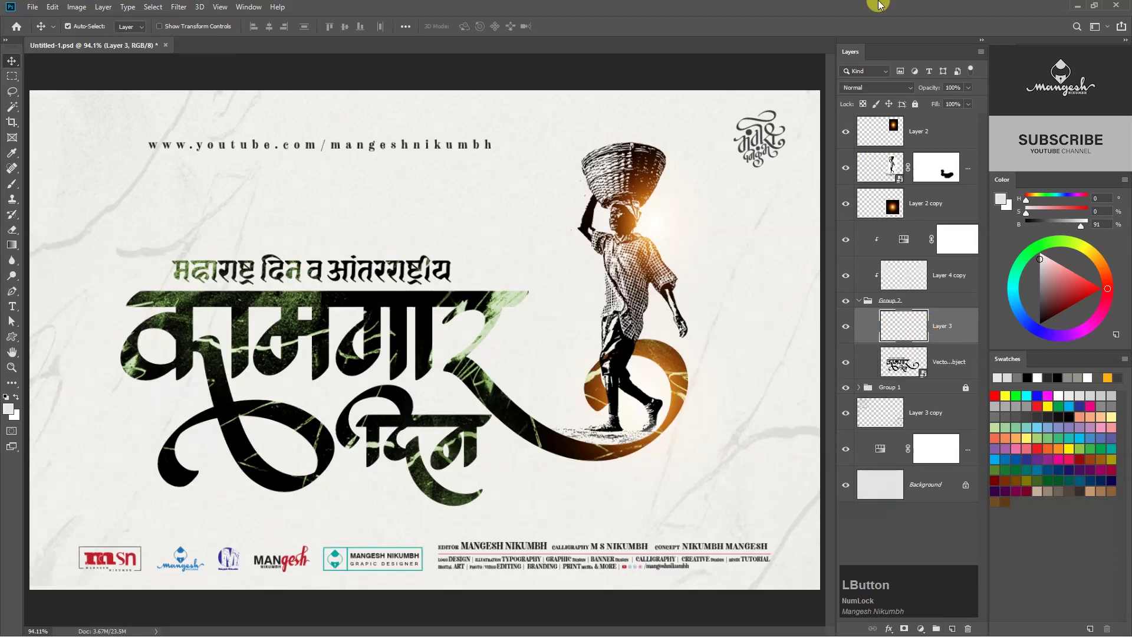
Choose the Hard Round Pressure Size brush from the General Brushes set.
key(b)
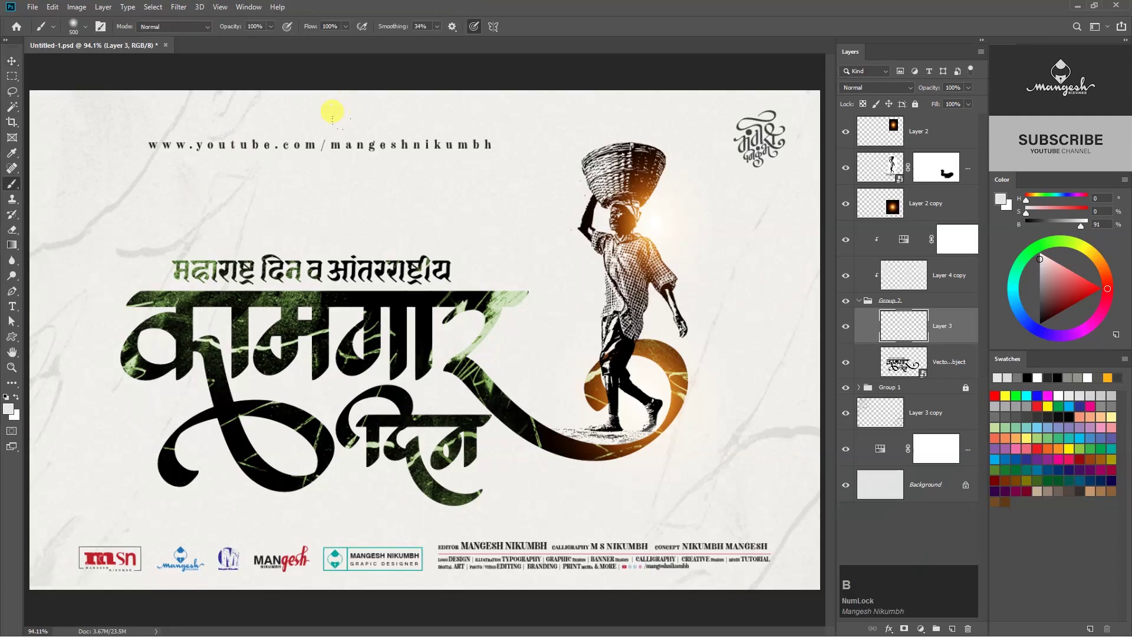
right_click(308, 71)
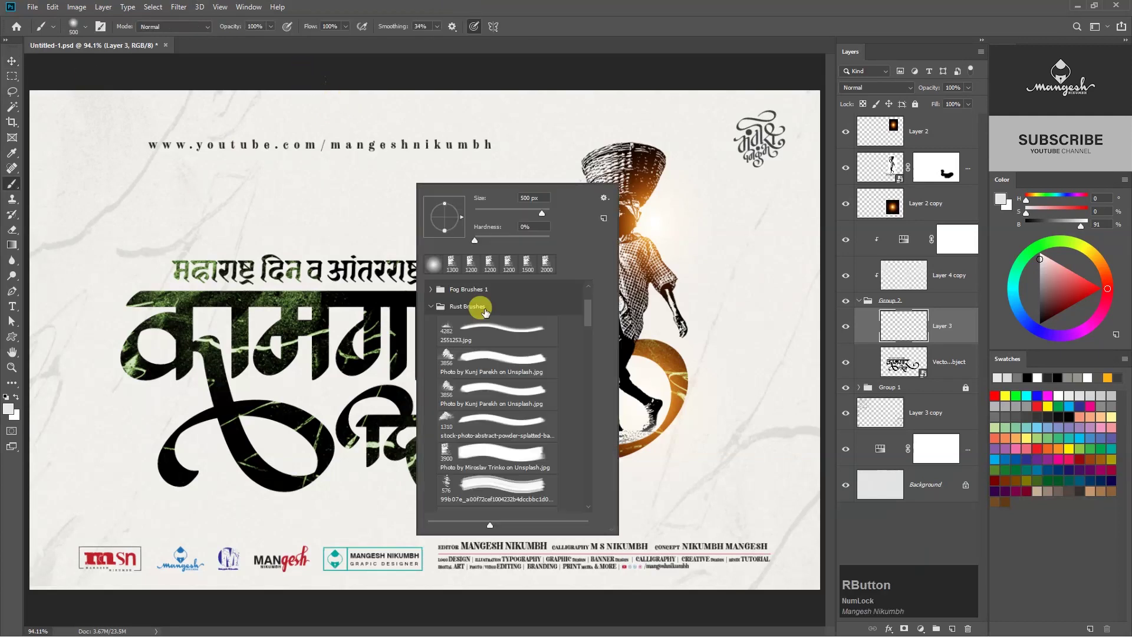
click(430, 305)
drag(587, 317, 589, 283)
click(430, 288)
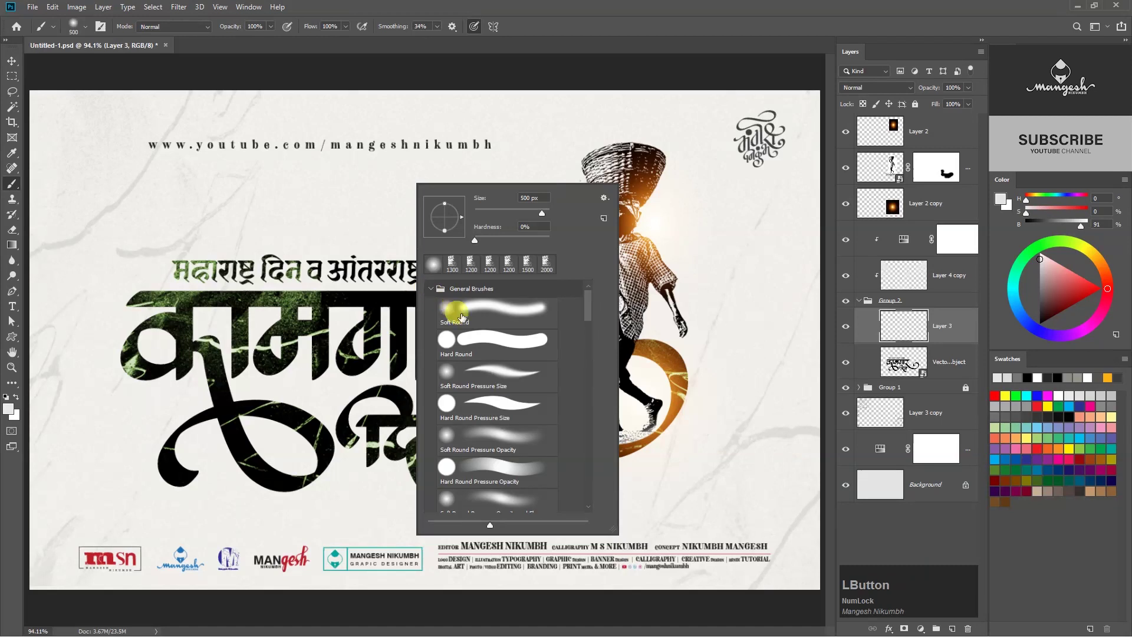
click(489, 403)
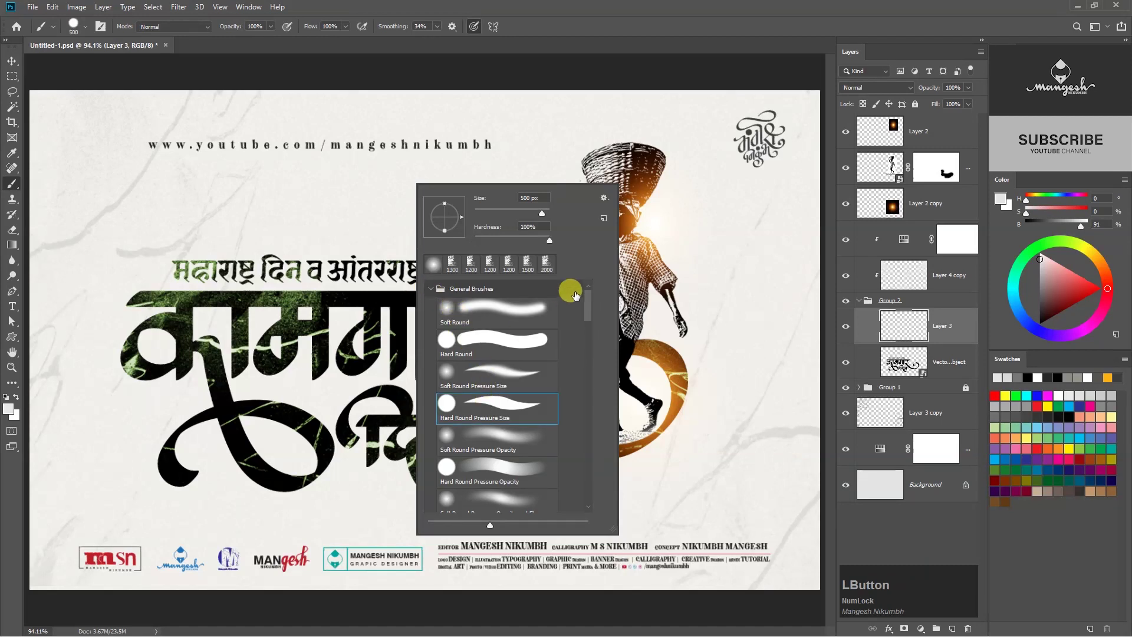
click(509, 29)
click(437, 26)
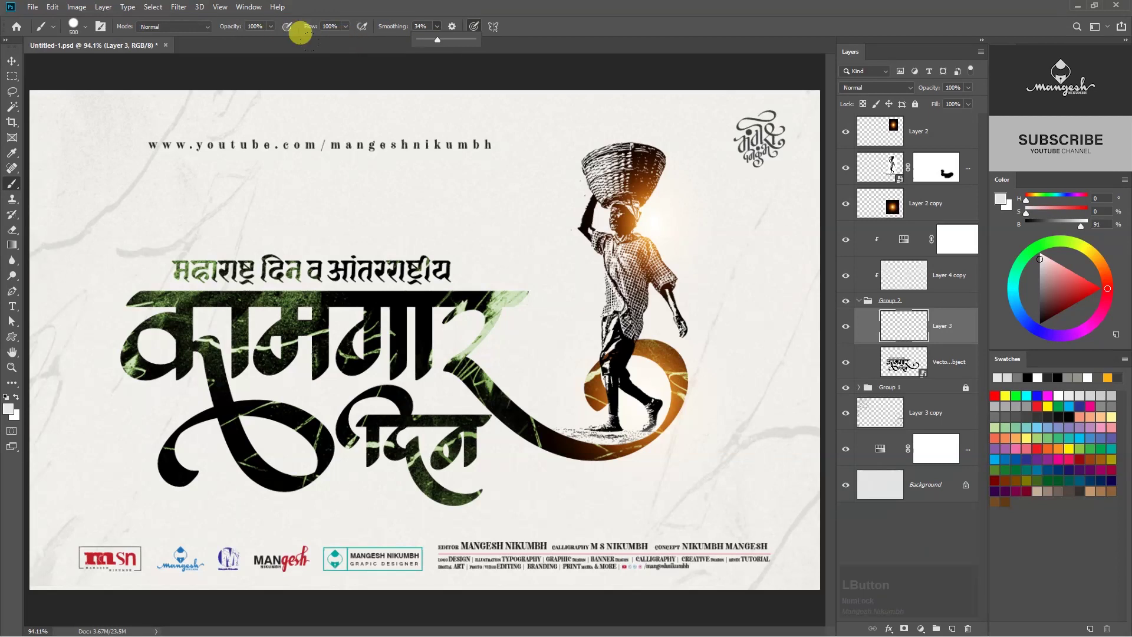
Set the foreground colour to black and reduce the brush size to 6 px.
click(8, 398)
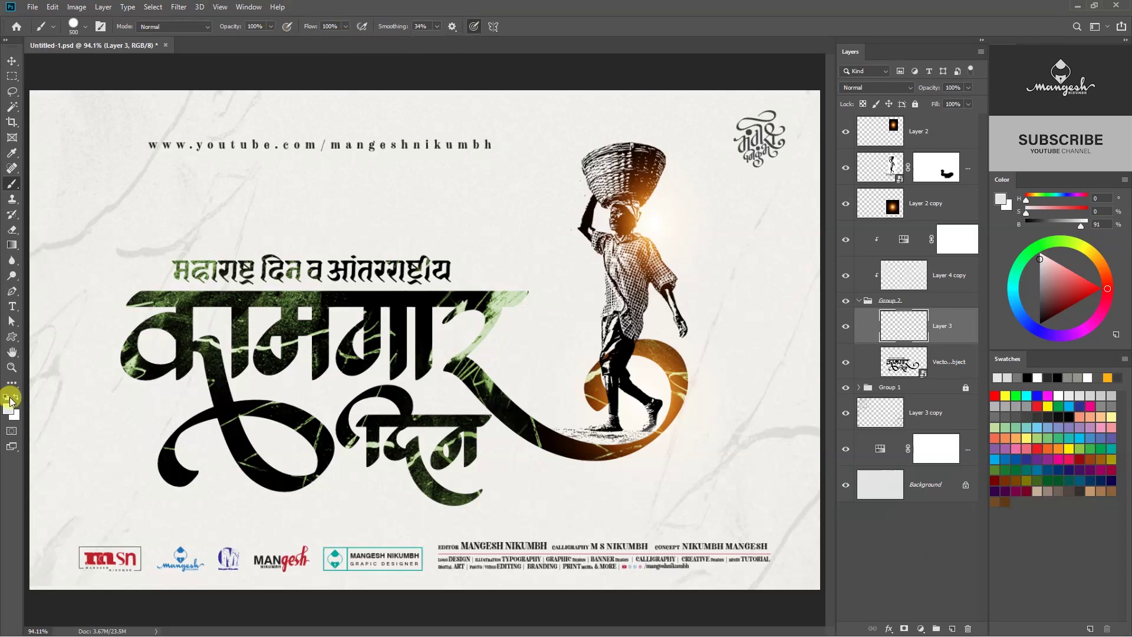
click(8, 399)
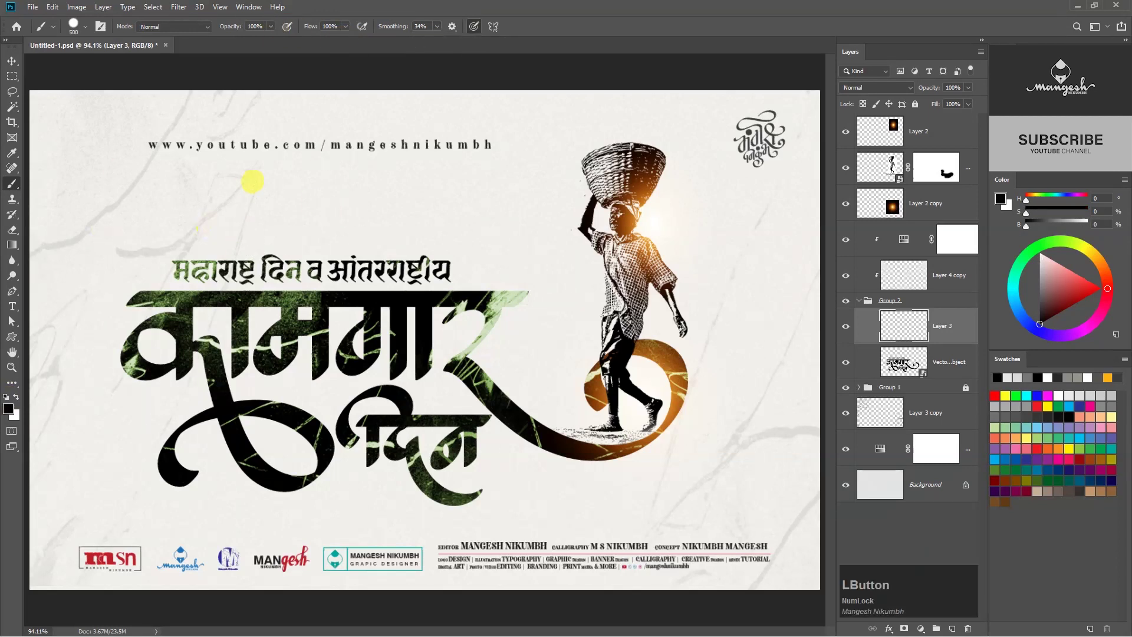
key(bracketleft)
key(bracketleft)
key(bracketleft)
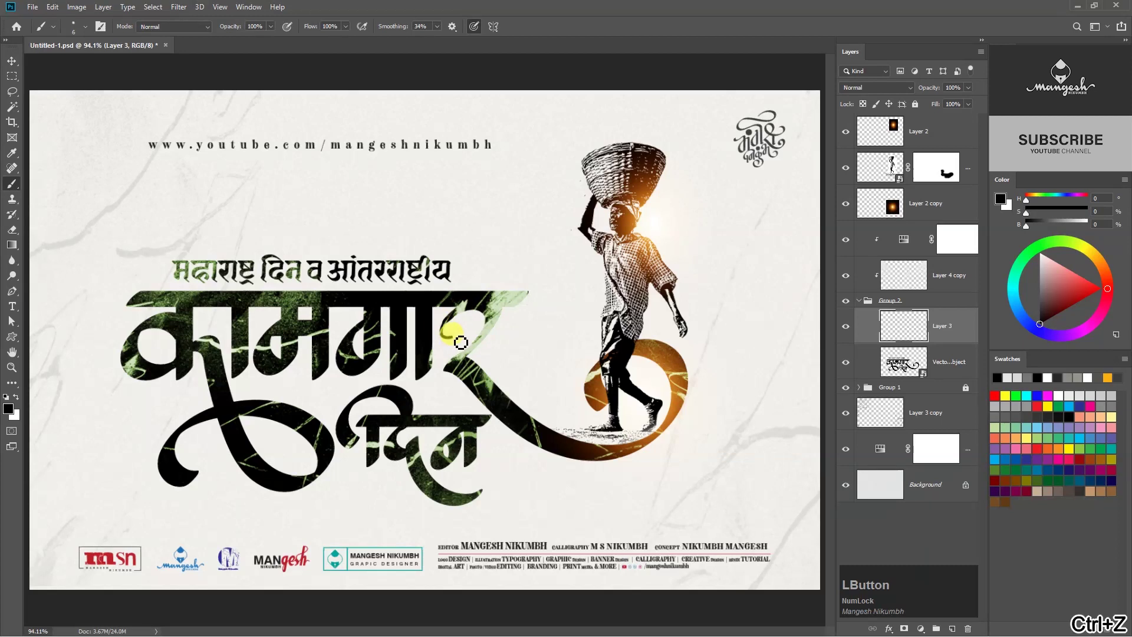
Draw thin curls on the tail of दिन, the lower-left loops and the first letter of कामगार, undoing and redrawing unsuitable strokes.
mouse_move(448, 471)
mouse_down()
mouse_move(470, 508)
mouse_move(490, 480)
mouse_up()
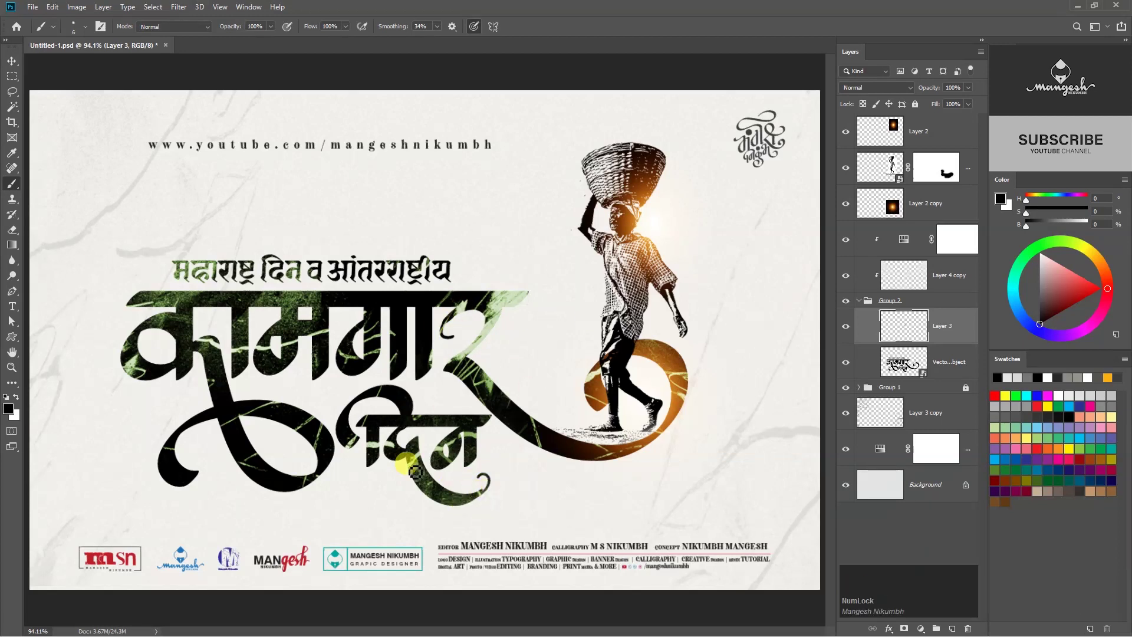
key(ctrl+z)
mouse_move(218, 436)
mouse_down()
mouse_move(177, 463)
mouse_move(229, 444)
mouse_move(194, 417)
mouse_up()
key(ctrl+z)
mouse_move(324, 452)
mouse_down()
mouse_move(279, 418)
mouse_move(311, 456)
mouse_move(298, 470)
mouse_up()
key(ctrl+z)
drag(175, 338, 147, 341)
key(ctrl+z)
key(ctrl+z)
mouse_move(177, 338)
mouse_down()
mouse_move(153, 356)
mouse_move(195, 368)
mouse_move(146, 342)
mouse_up()
key(ctrl+z)
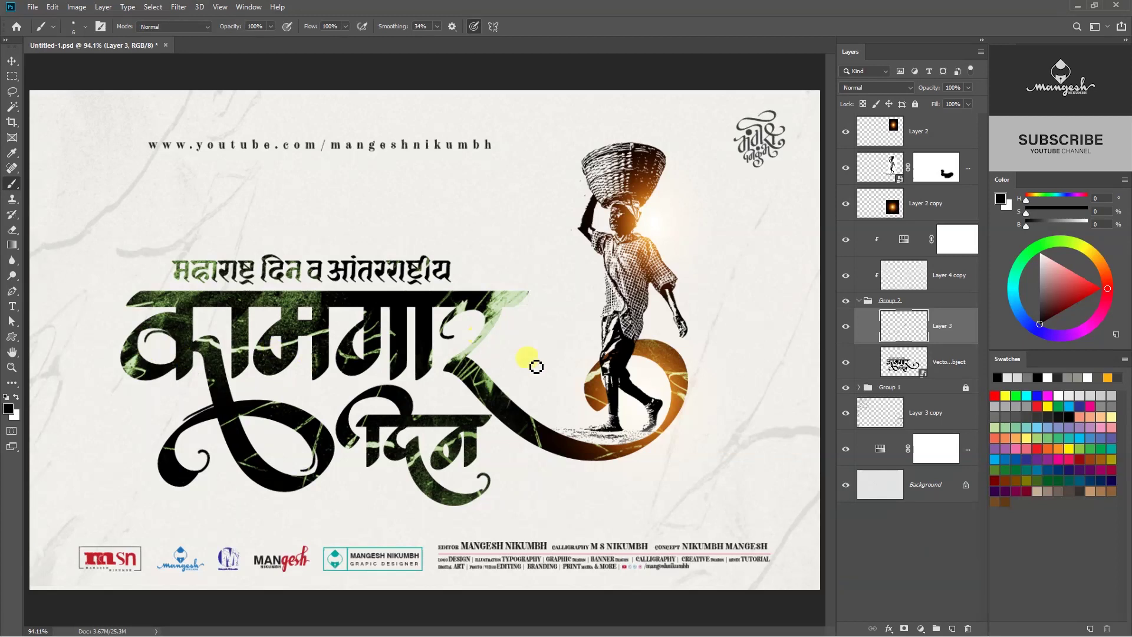
Draw thin curls along the orange swash around the worker's feet, undoing unsuitable strokes.
drag(678, 407, 646, 370)
key(ctrl+z)
drag(590, 399, 600, 419)
key(ctrl+z)
mouse_move(579, 466)
mouse_down()
mouse_move(666, 448)
mouse_move(631, 467)
mouse_move(684, 433)
mouse_up()
key(ctrl+z)
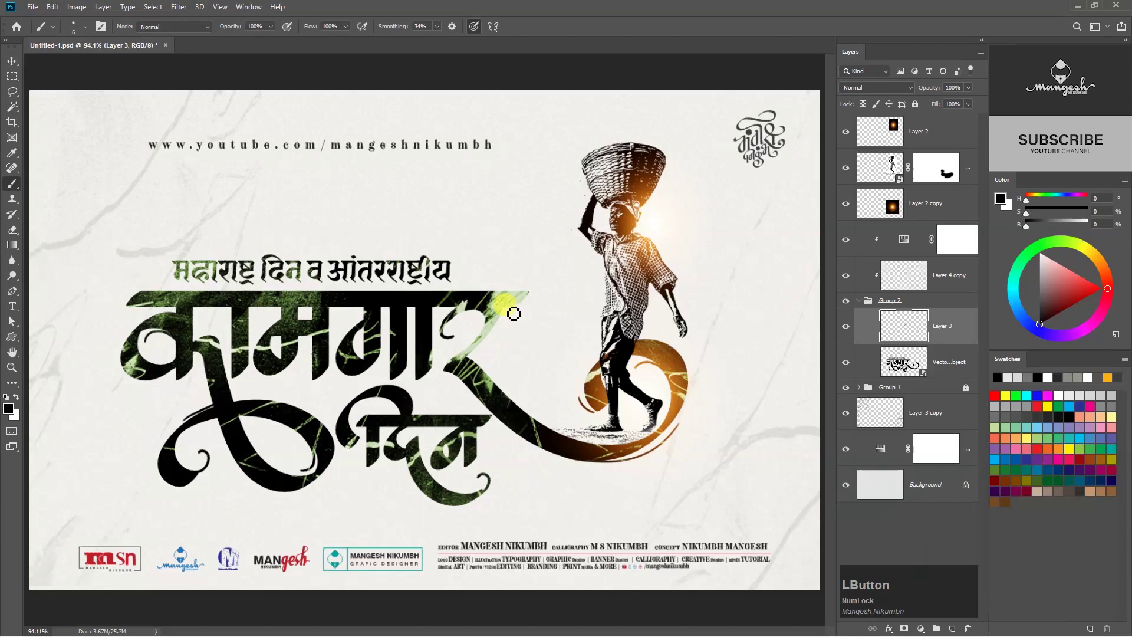
Add a dot below the lower-left loop and draw curls at both ends of the headline bar of कामगार.
drag(351, 383, 382, 360)
key(ctrl+z)
click(193, 485)
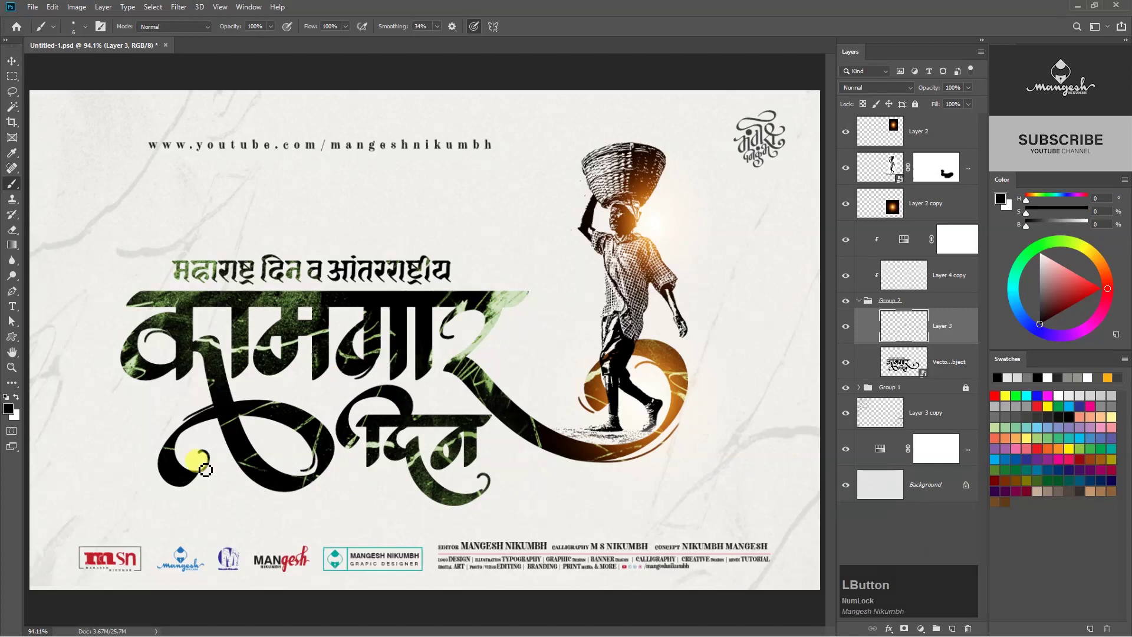
mouse_move(157, 302)
mouse_down()
mouse_move(104, 295)
mouse_move(122, 295)
mouse_up()
click(508, 297)
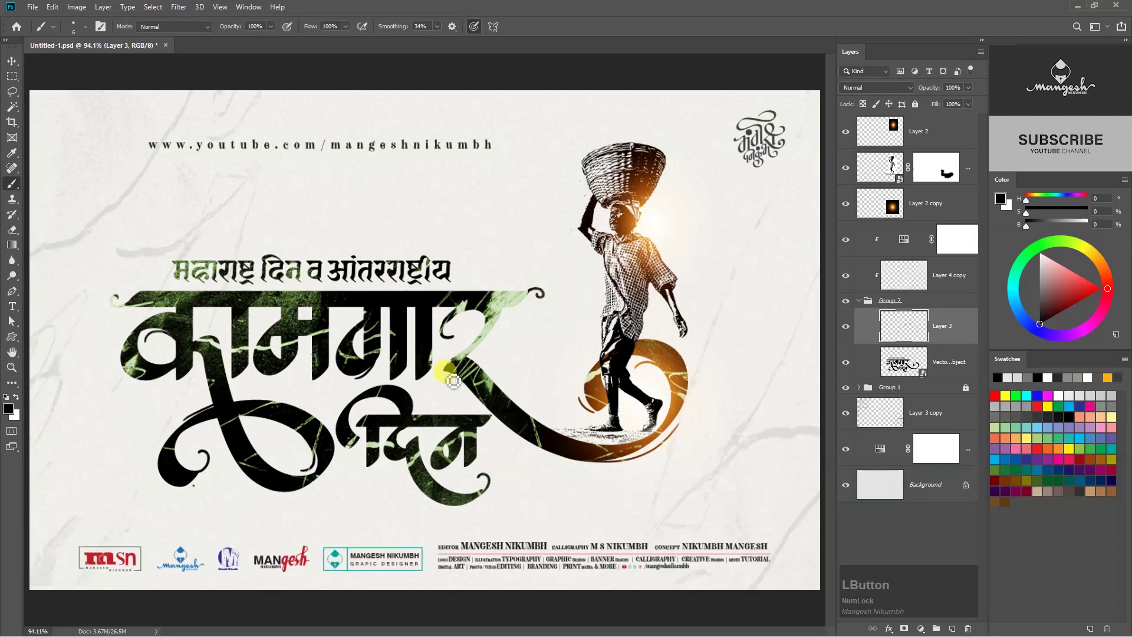
Shift the calligraphy texture's colorized Hue/Saturation adjustment from green to a pinkish maroon with hue 344.
click(390, 442)
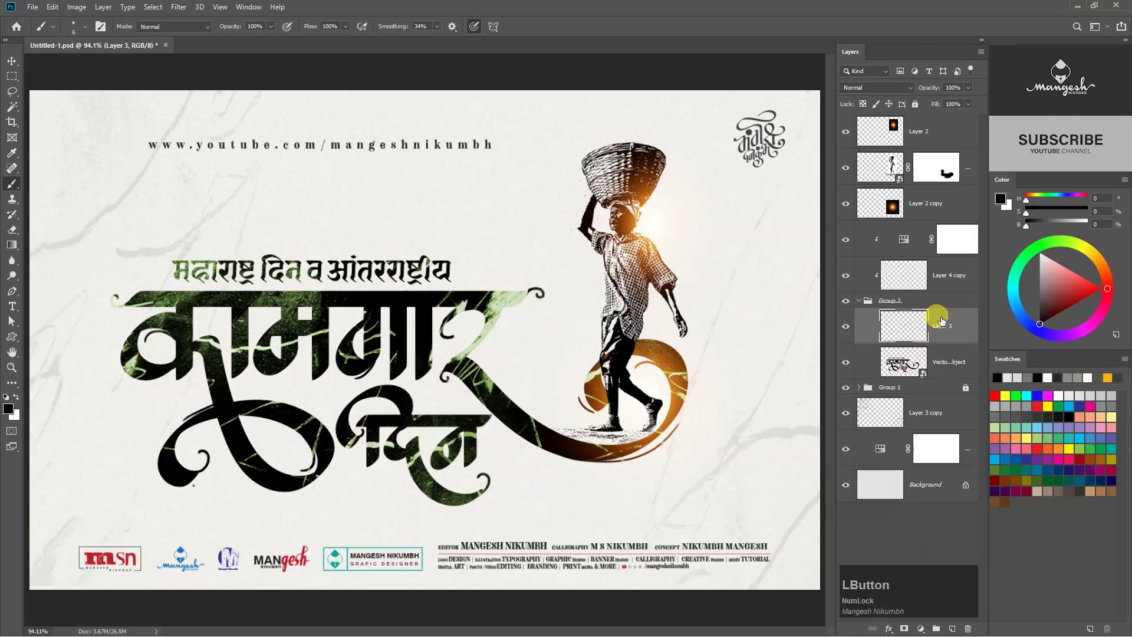
click(844, 273)
click(844, 273)
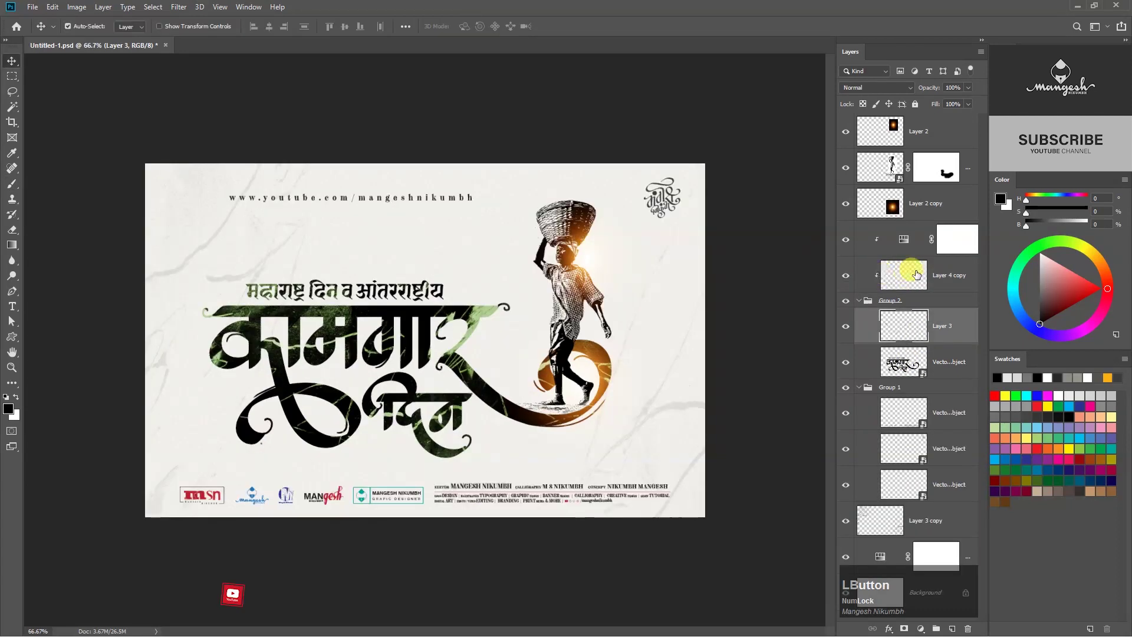
double_click(902, 239)
drag(629, 342, 681, 341)
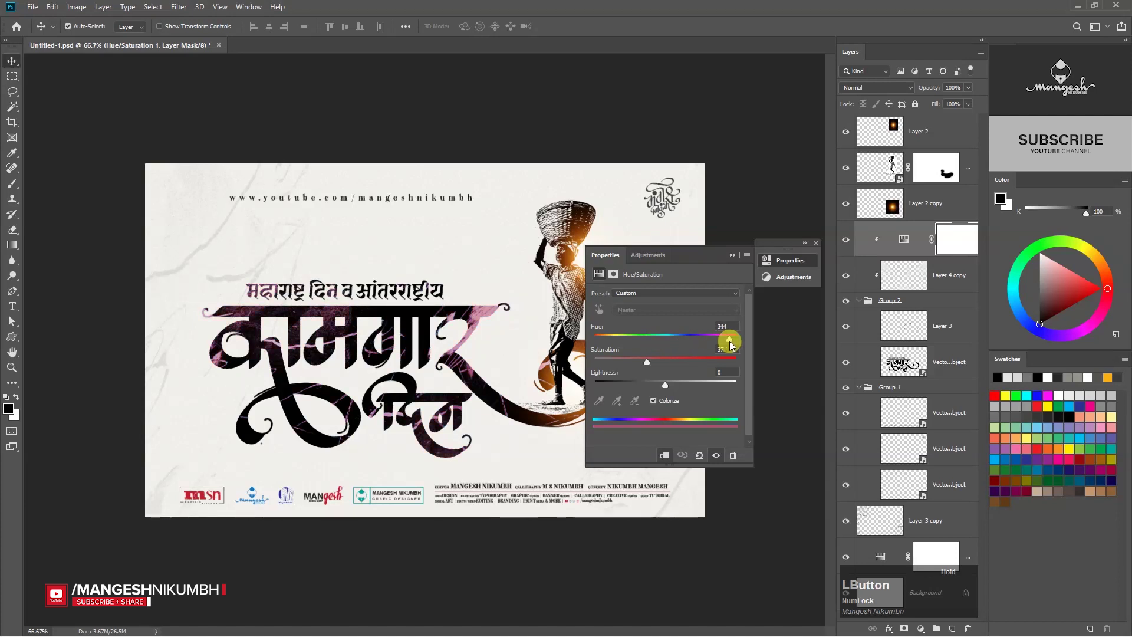
click(733, 255)
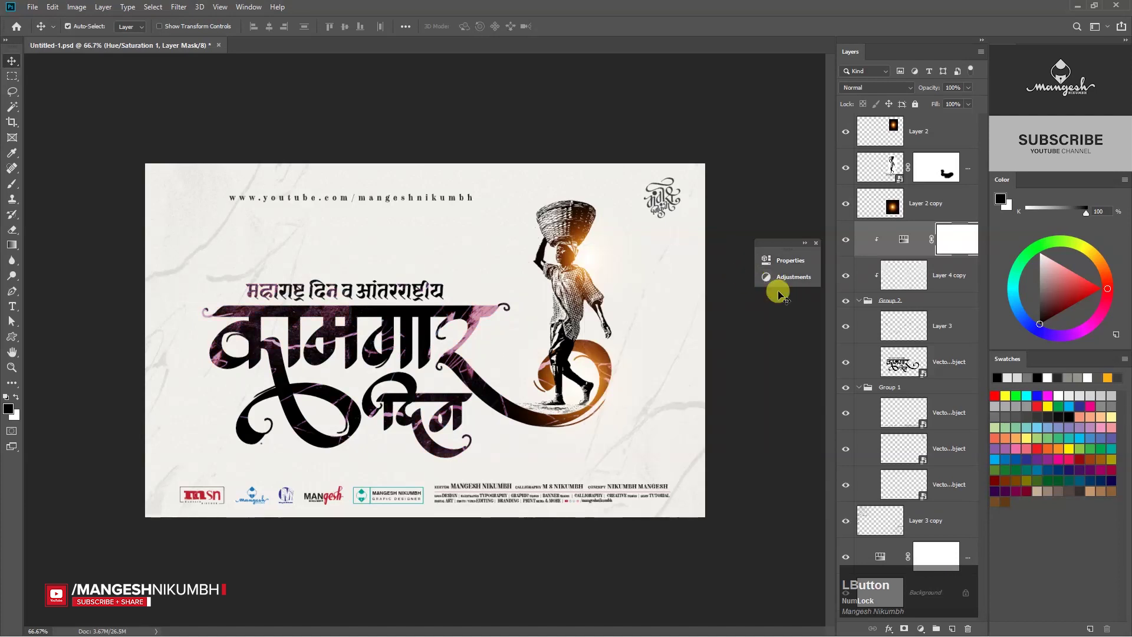
Stamp all visible layers into a new layer at the top of the stack and convert it to a smart object.
key(ctrl+0)
key(ctrl+alt+shift+e)
click(934, 135)
right_click(941, 134)
click(988, 286)
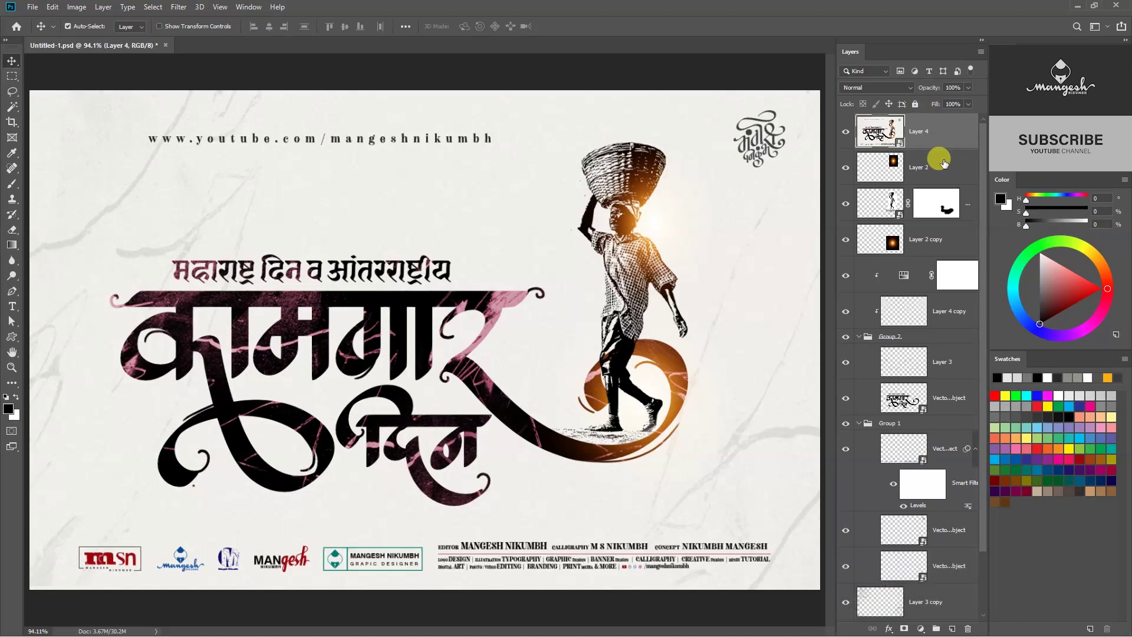
Apply the Camera Raw Filter to the merged smart object with Clarity +19 and Grain amount 10, and compare the result.
click(175, 9)
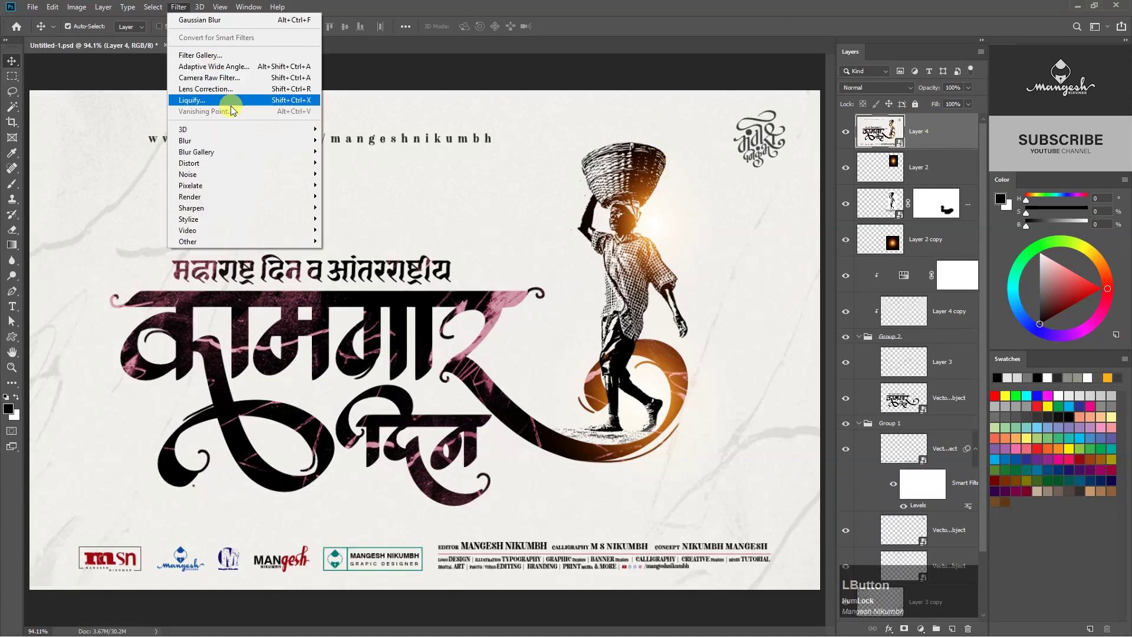
click(217, 77)
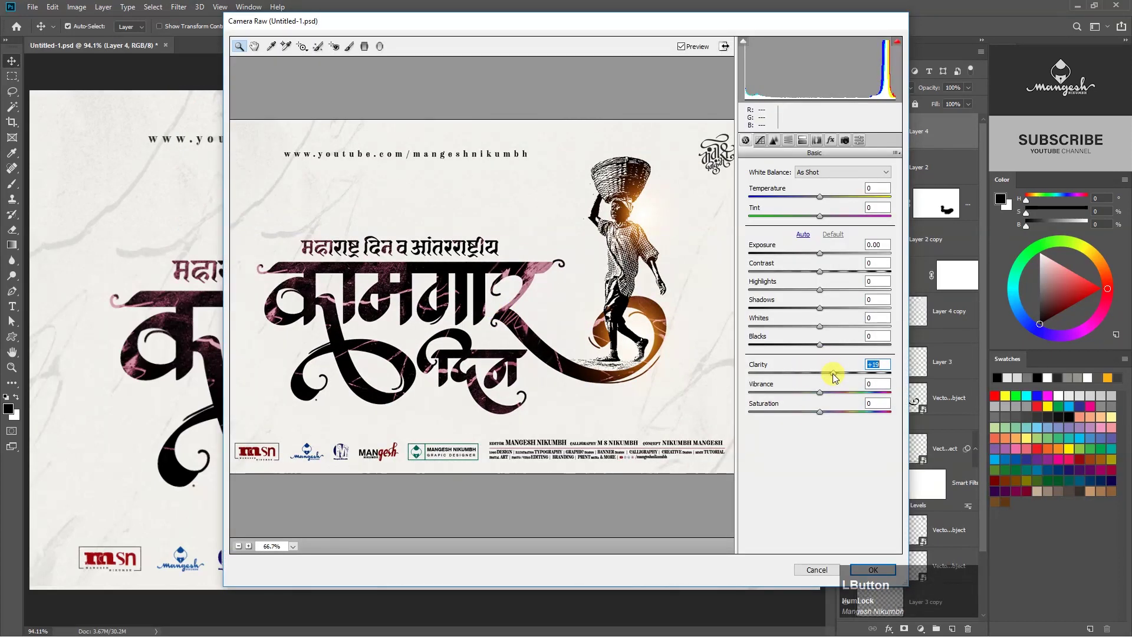
click(830, 141)
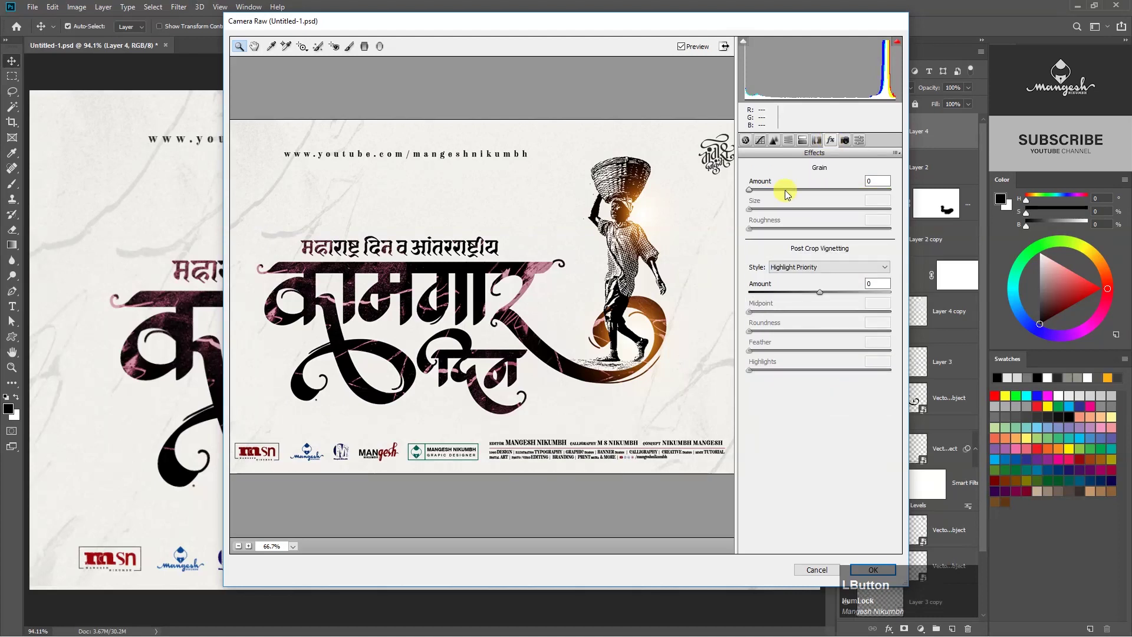
click(784, 190)
drag(786, 190, 772, 190)
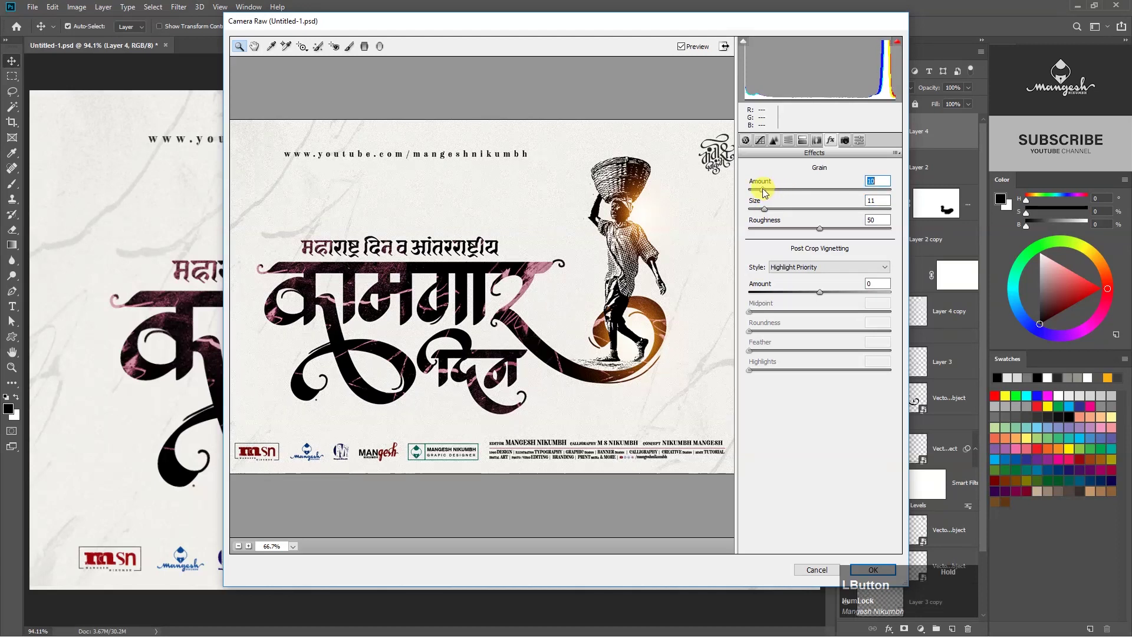
click(872, 570)
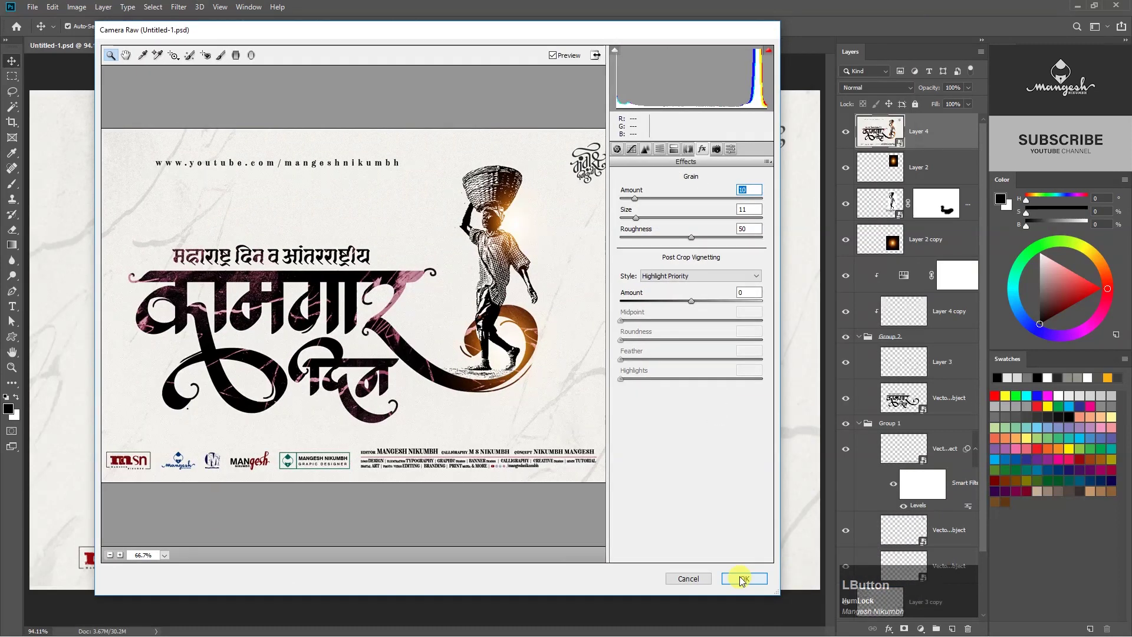
click(743, 580)
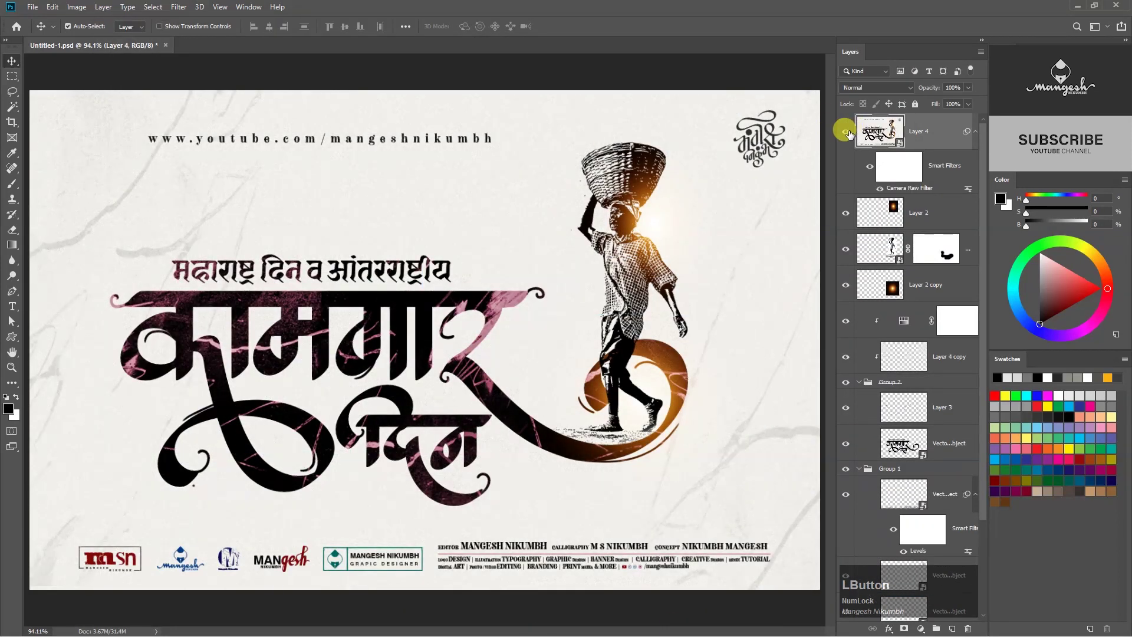
click(887, 186)
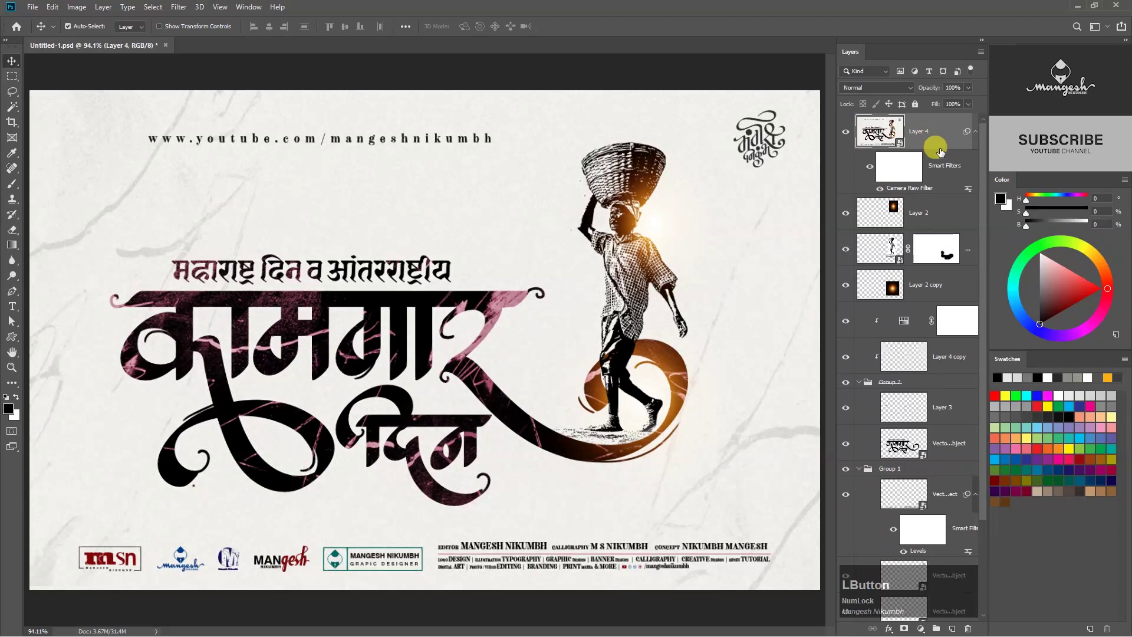